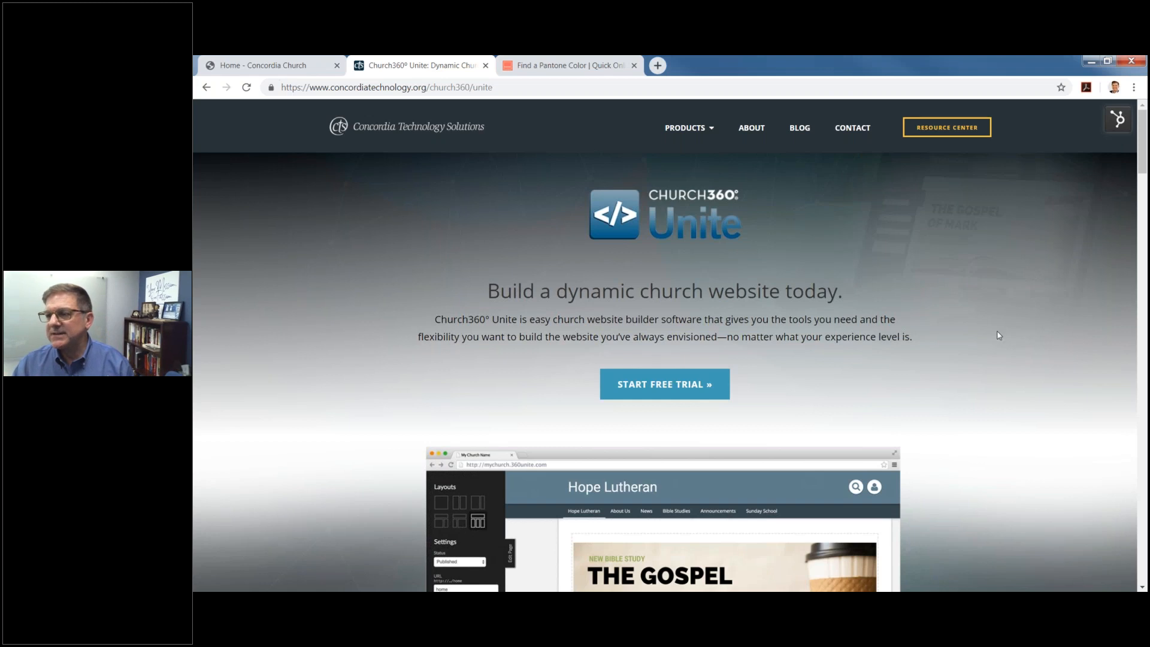
Step: Look over the Church360 Unite product page, return to the Concordia Church site and open its settings
scroll(999, 336, down, 5)
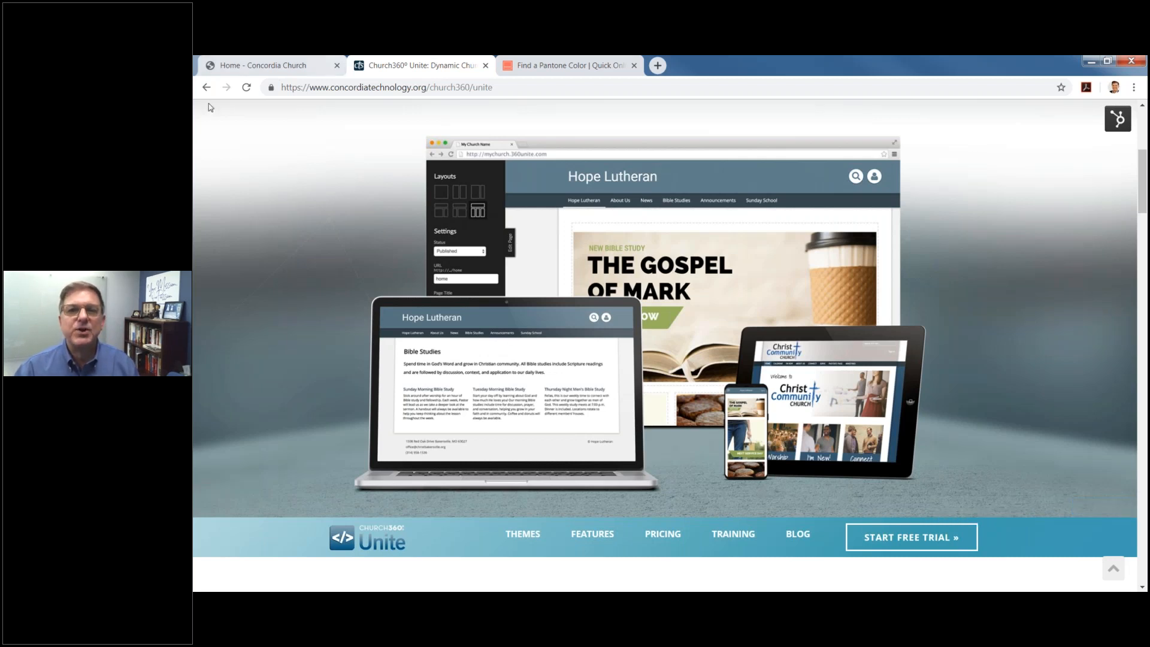
click(242, 70)
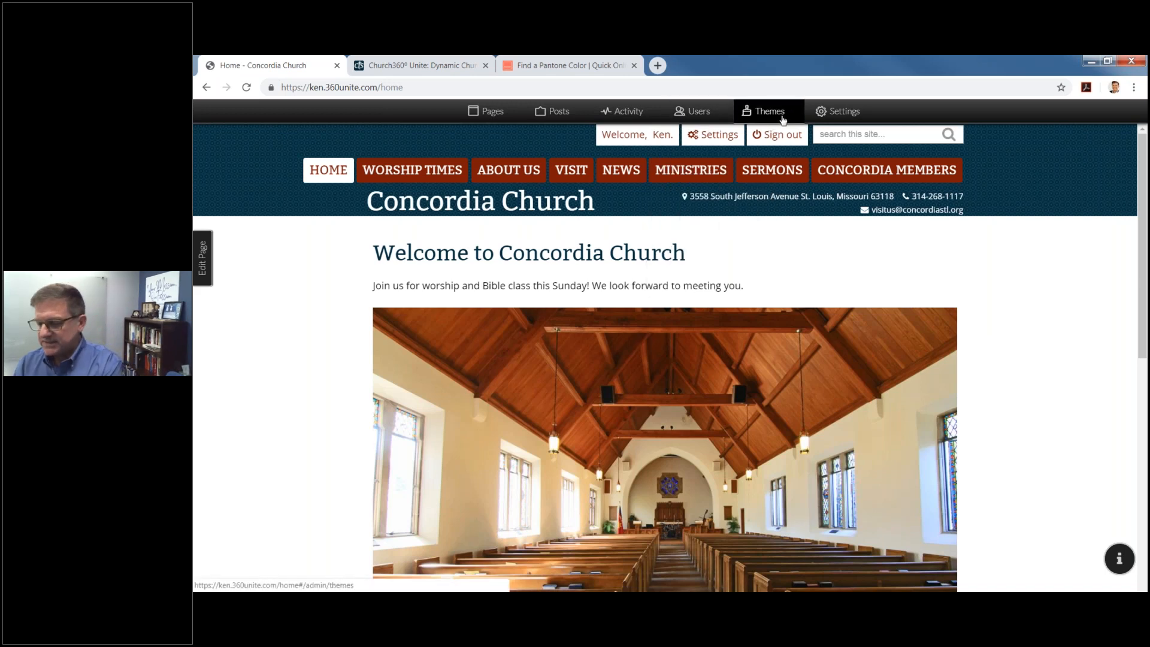
click(846, 115)
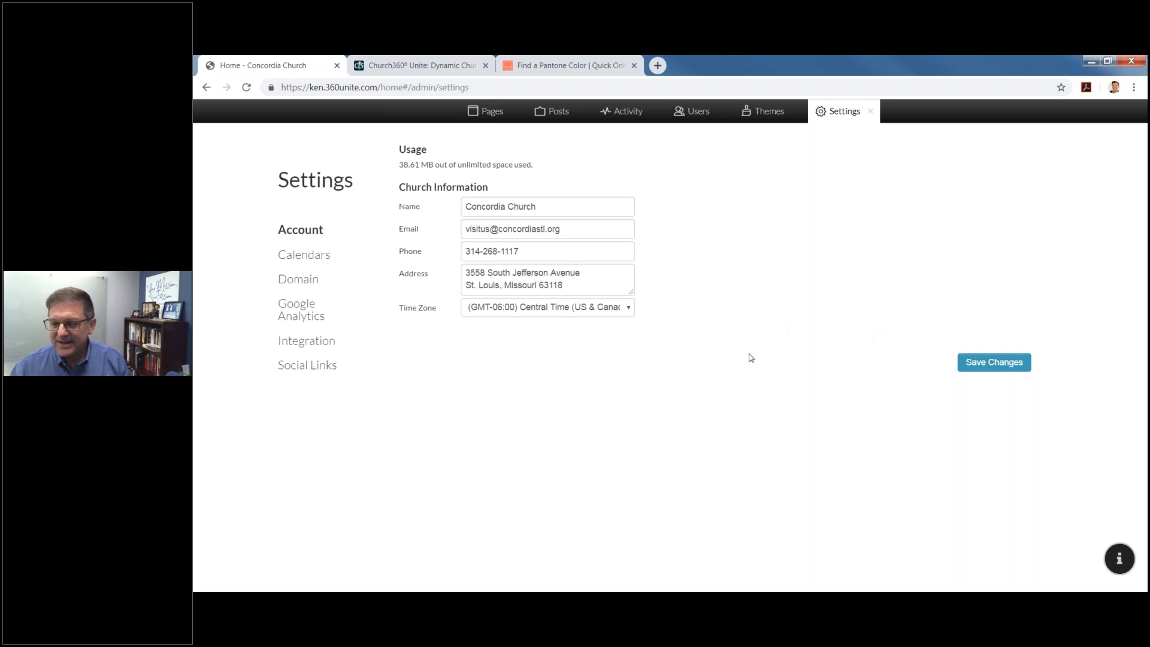
Step: Review the site's Calendars, Domain, Google Analytics, Integration and Social Links settings
click(298, 256)
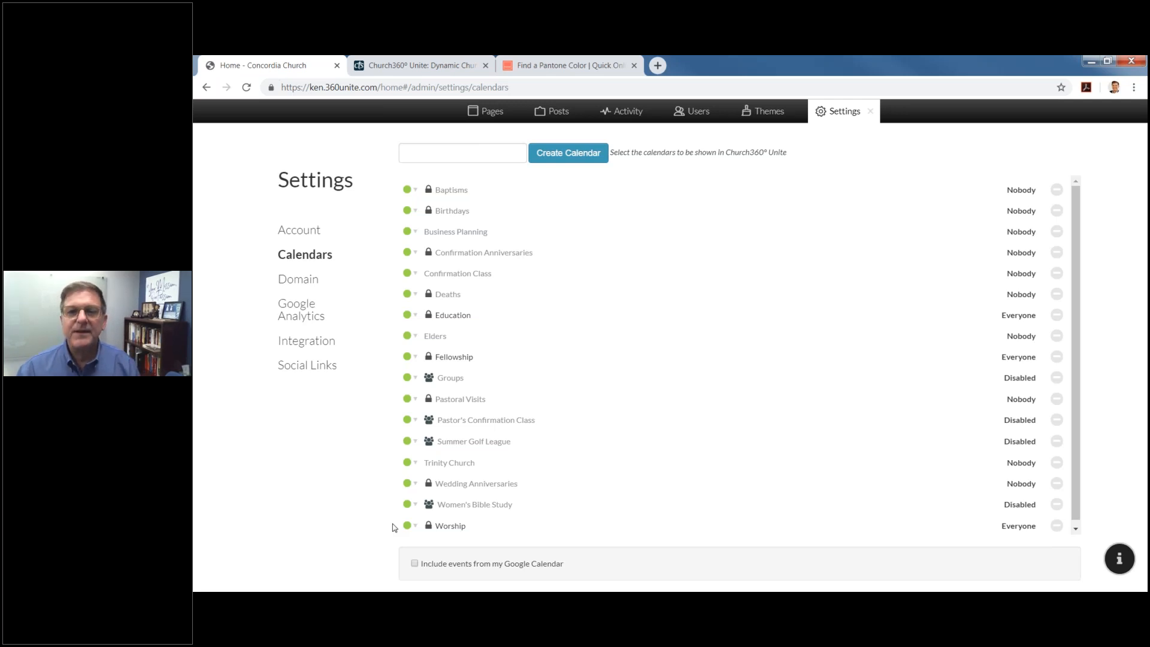
click(300, 279)
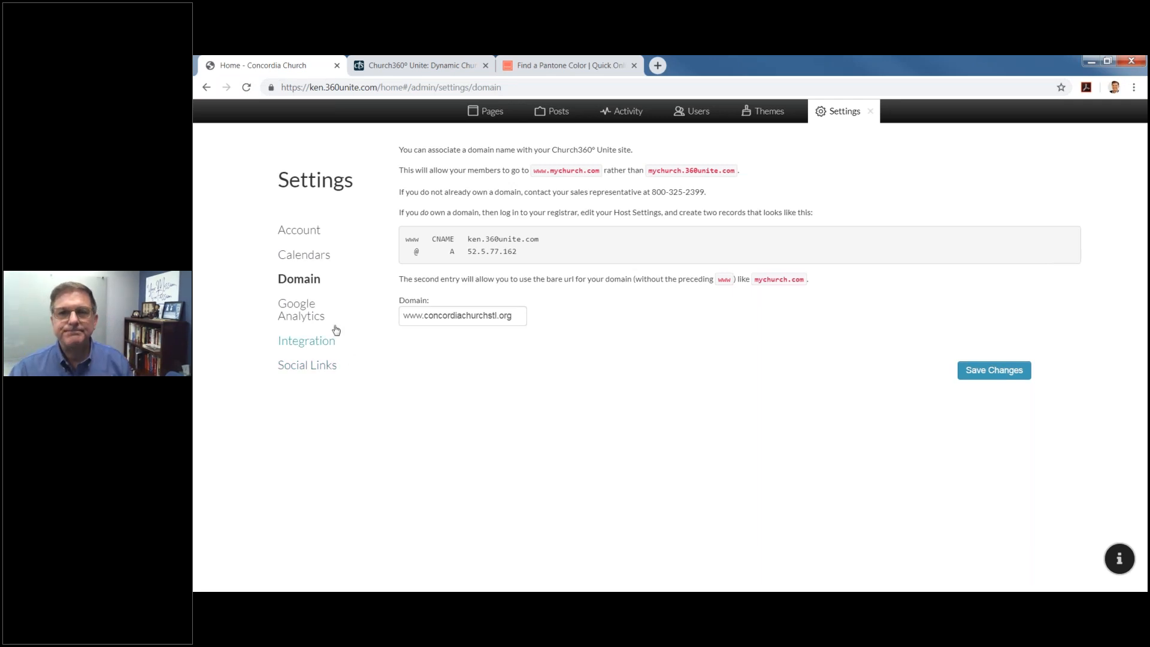
click(314, 319)
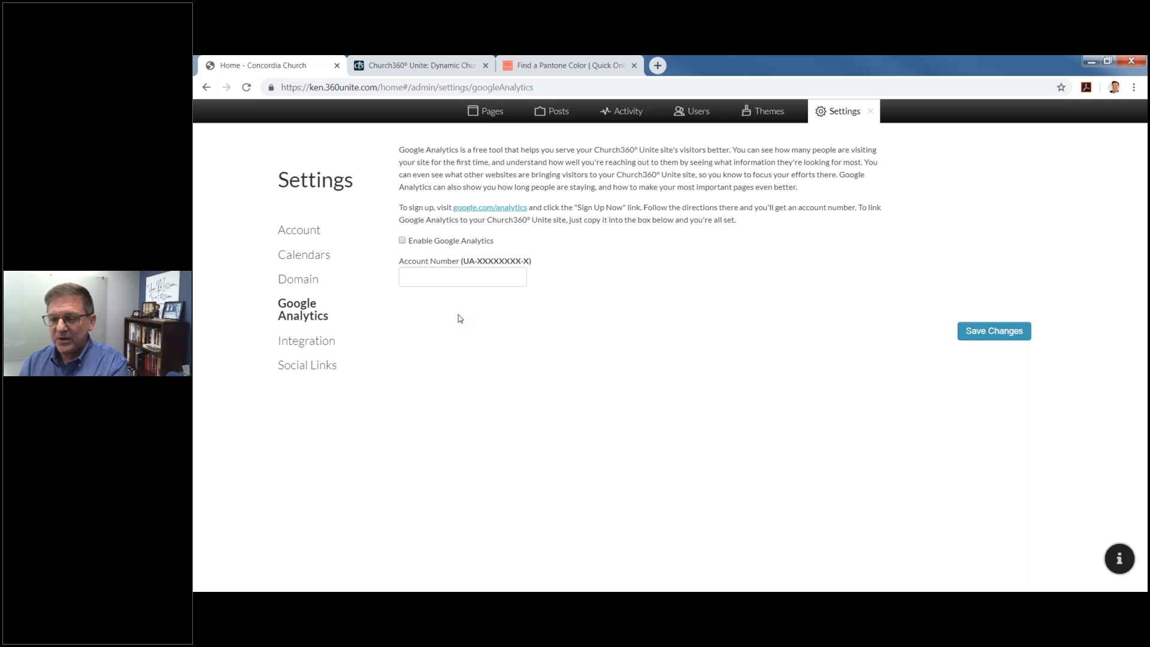
click(324, 341)
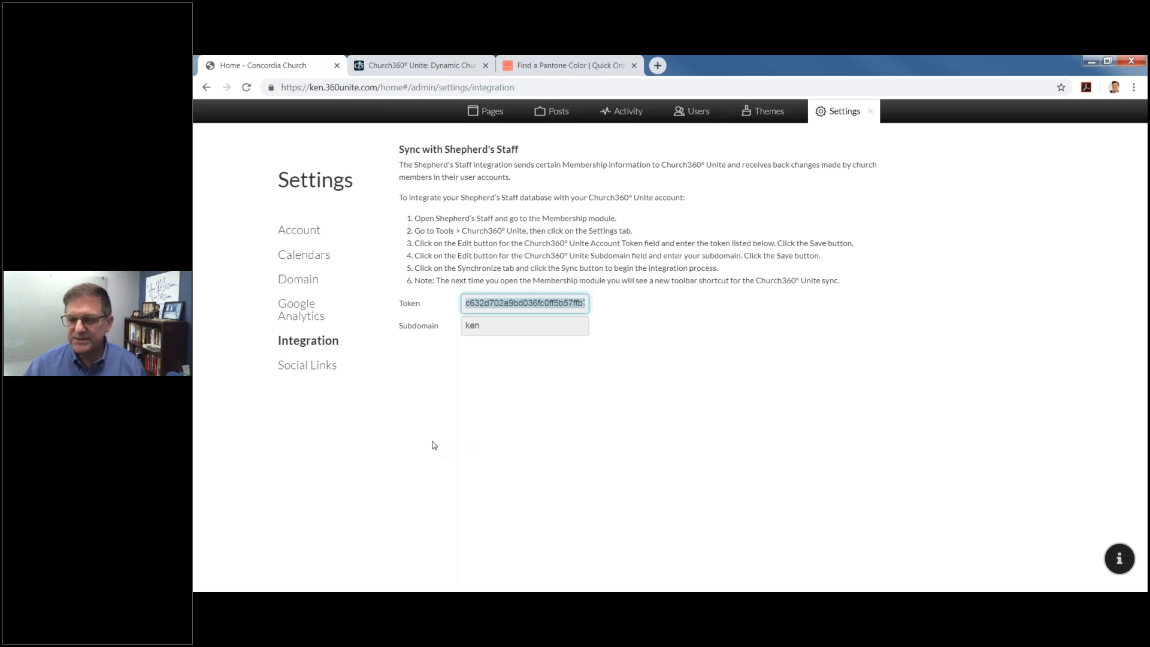
click(316, 365)
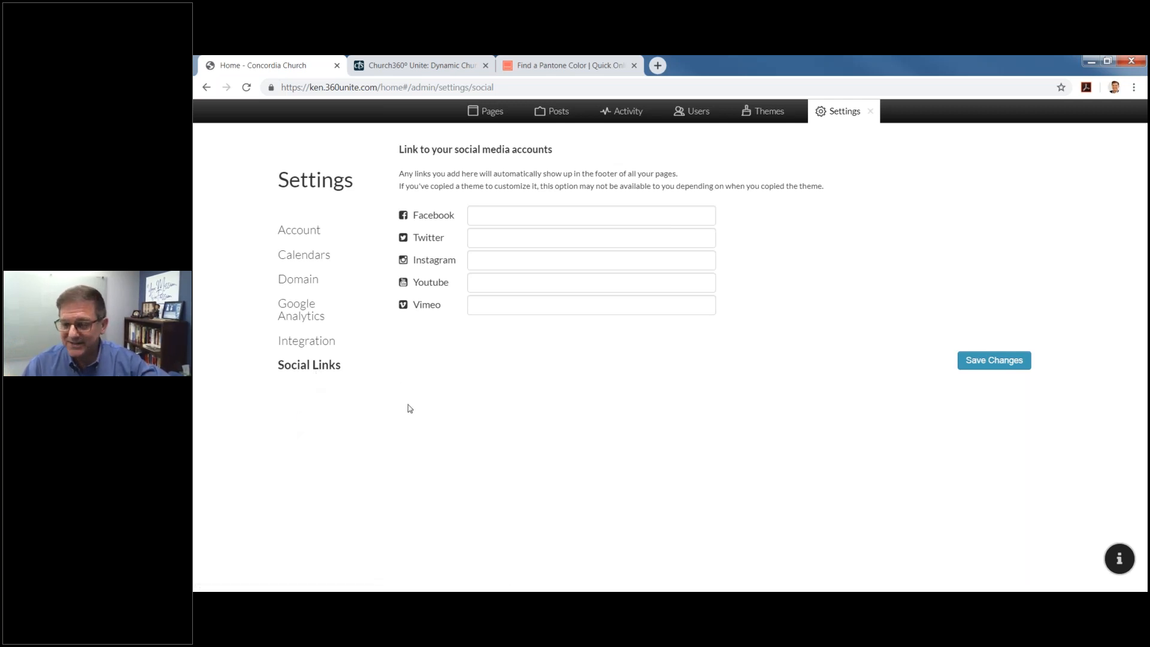
Step: Open the theme browser and preview the Swatch theme's Flags and Grape Leaves presets at large size
click(767, 119)
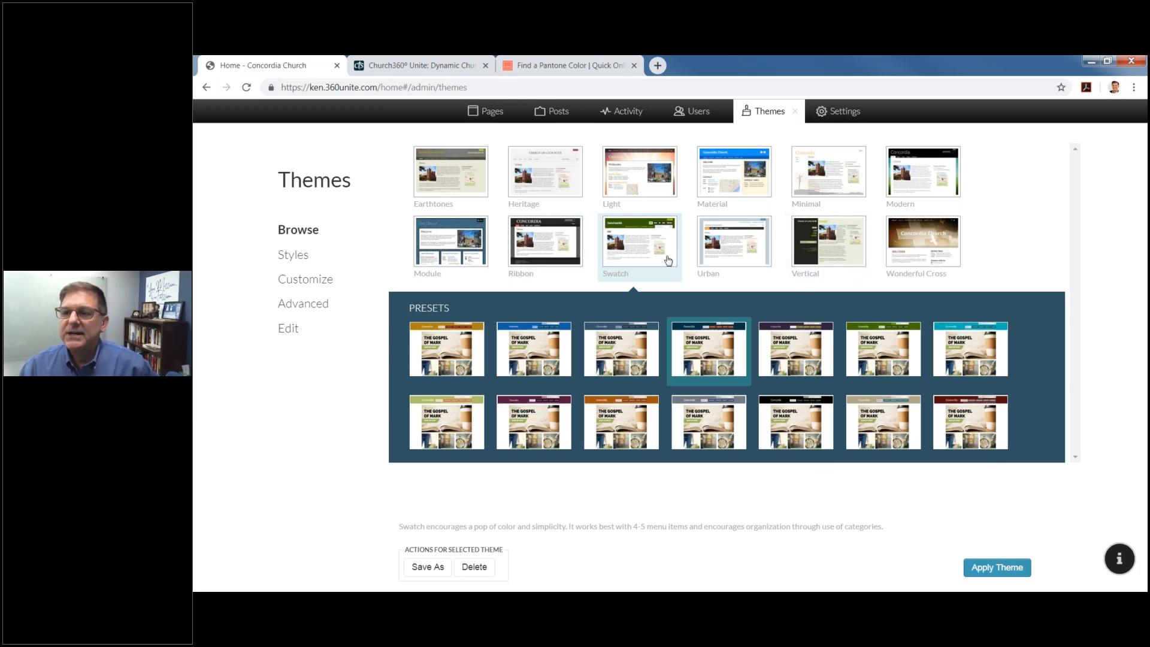
click(701, 357)
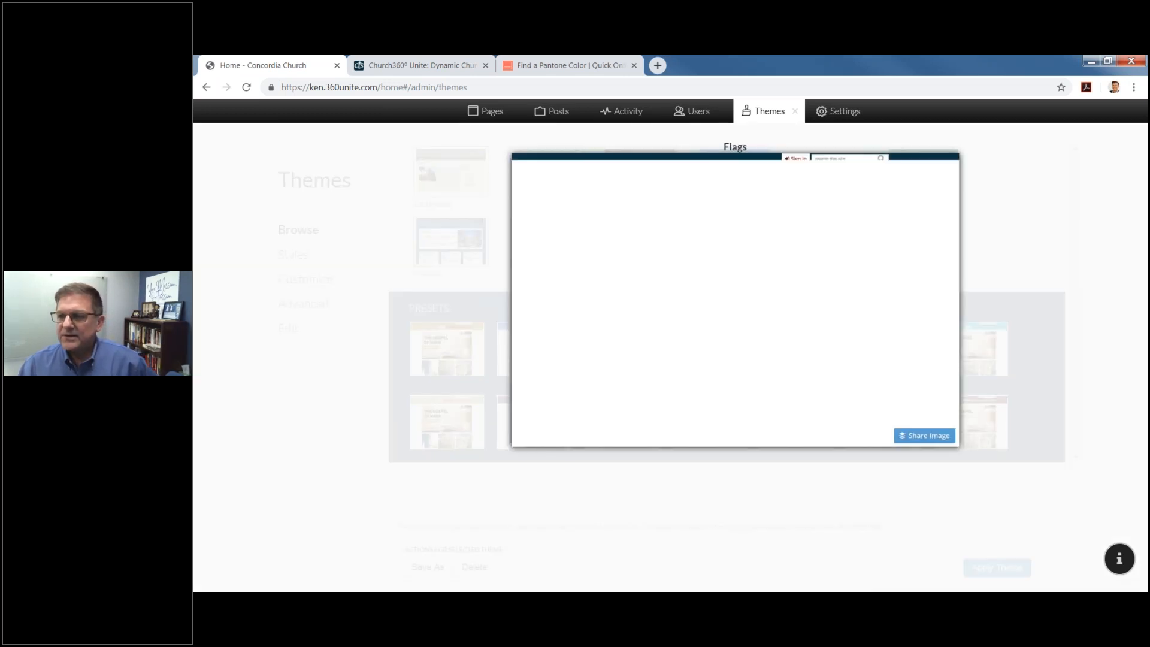
click(700, 357)
click(700, 357)
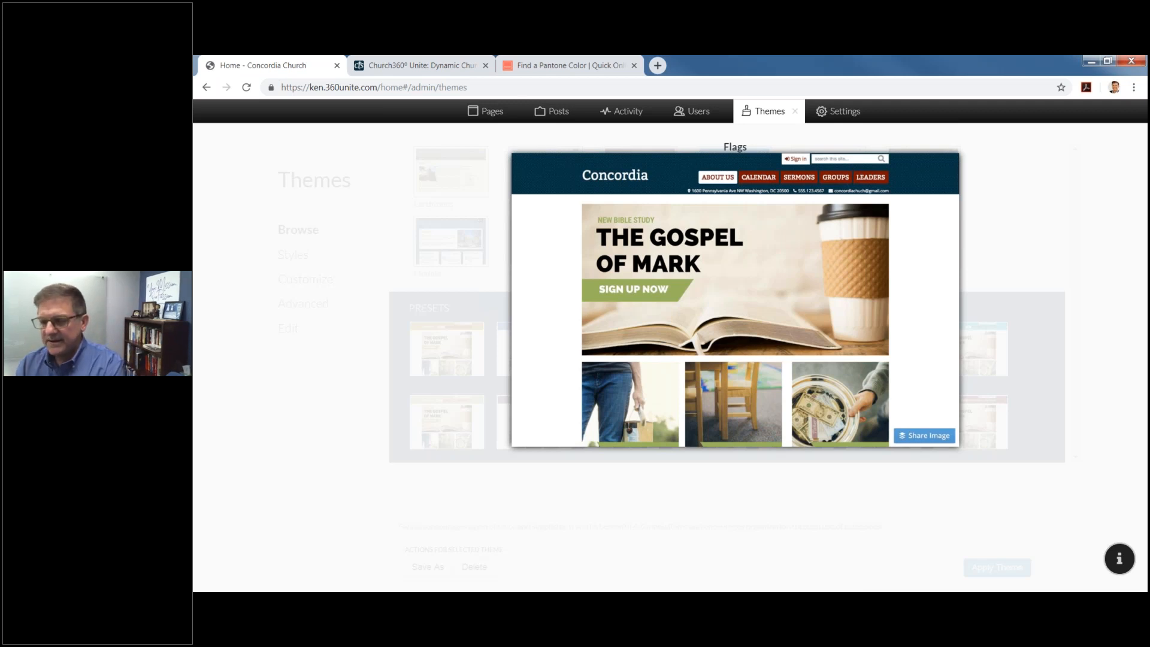
click(722, 374)
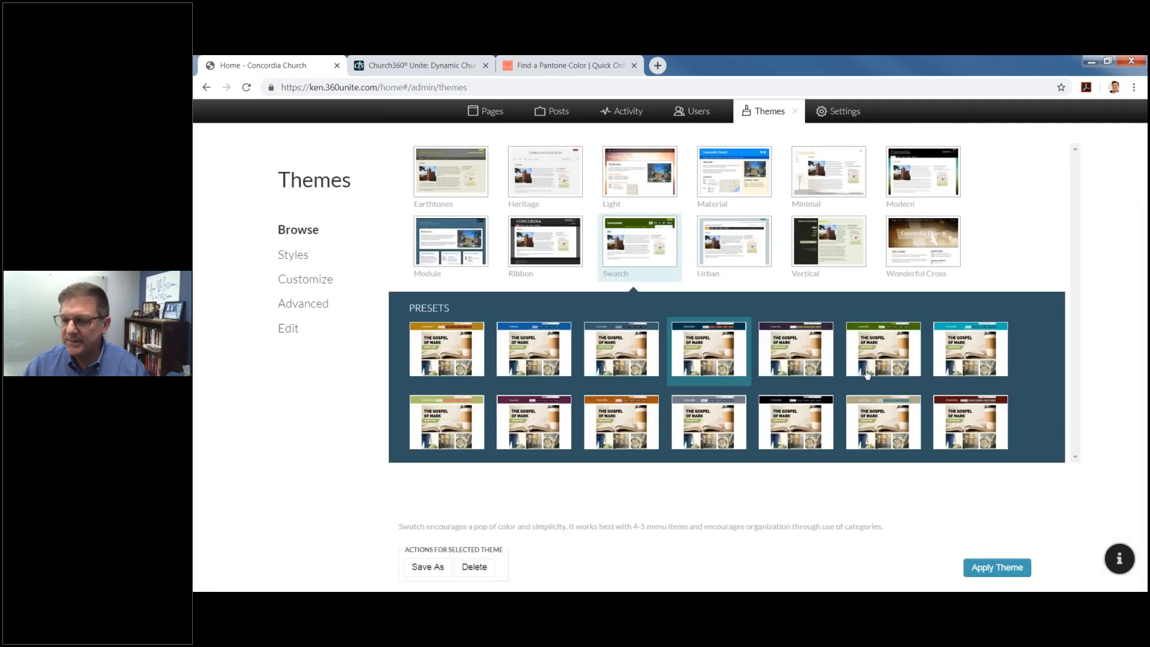
click(806, 359)
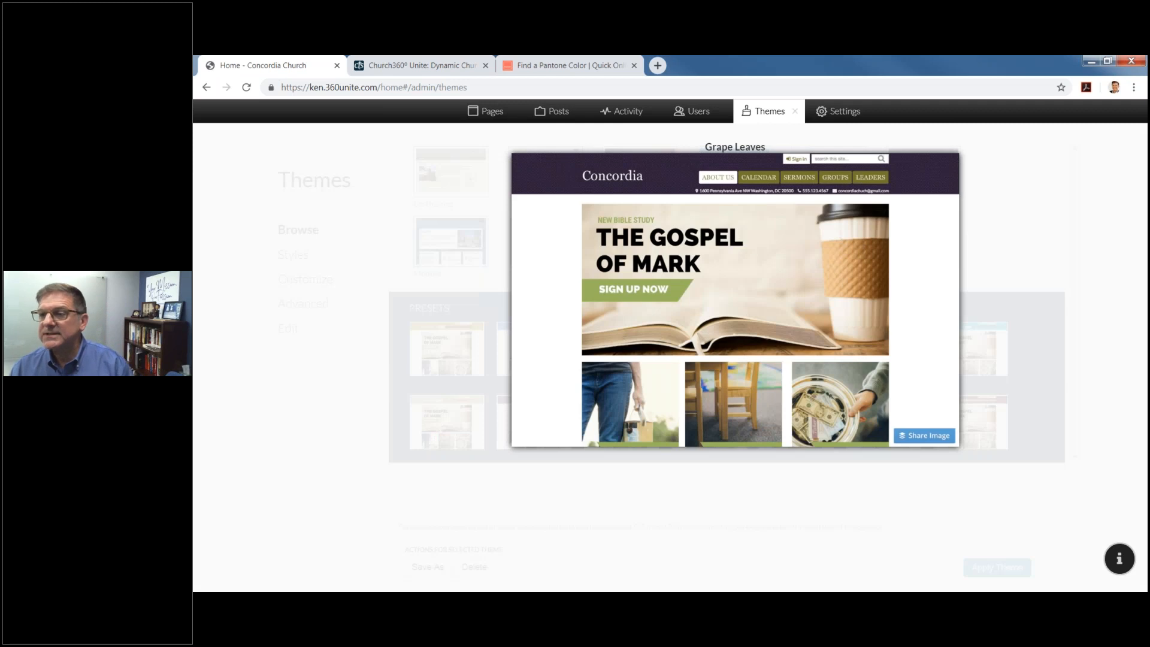
click(807, 360)
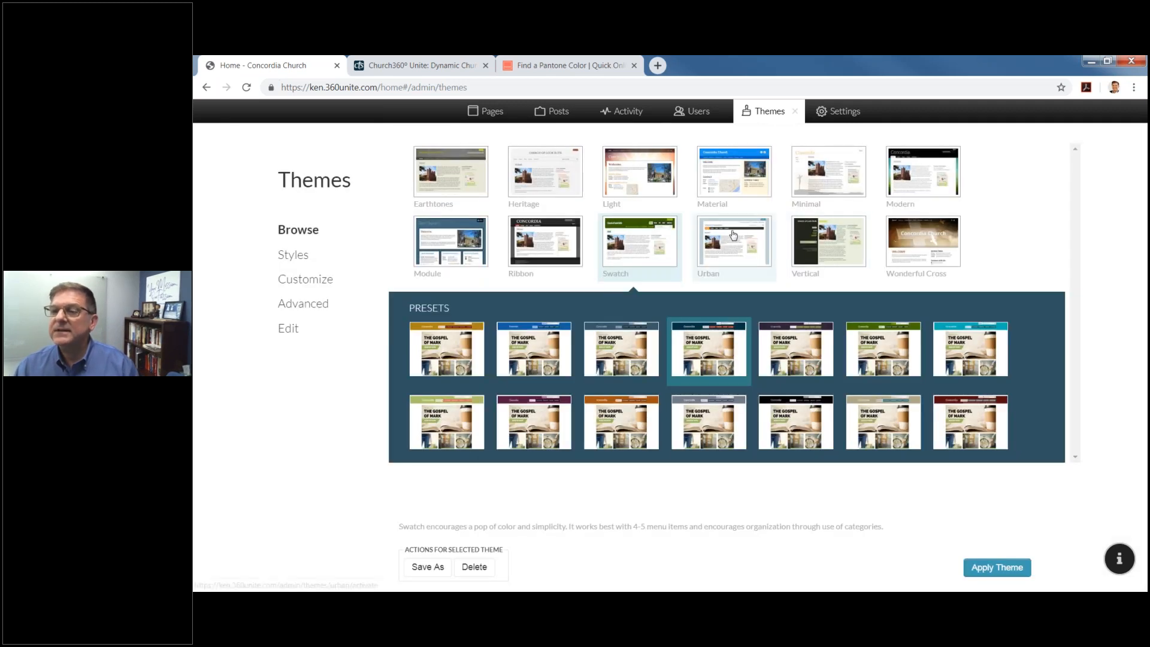
Step: Browse the Vertical theme's presets and select the orange-brown one without applying it
click(803, 249)
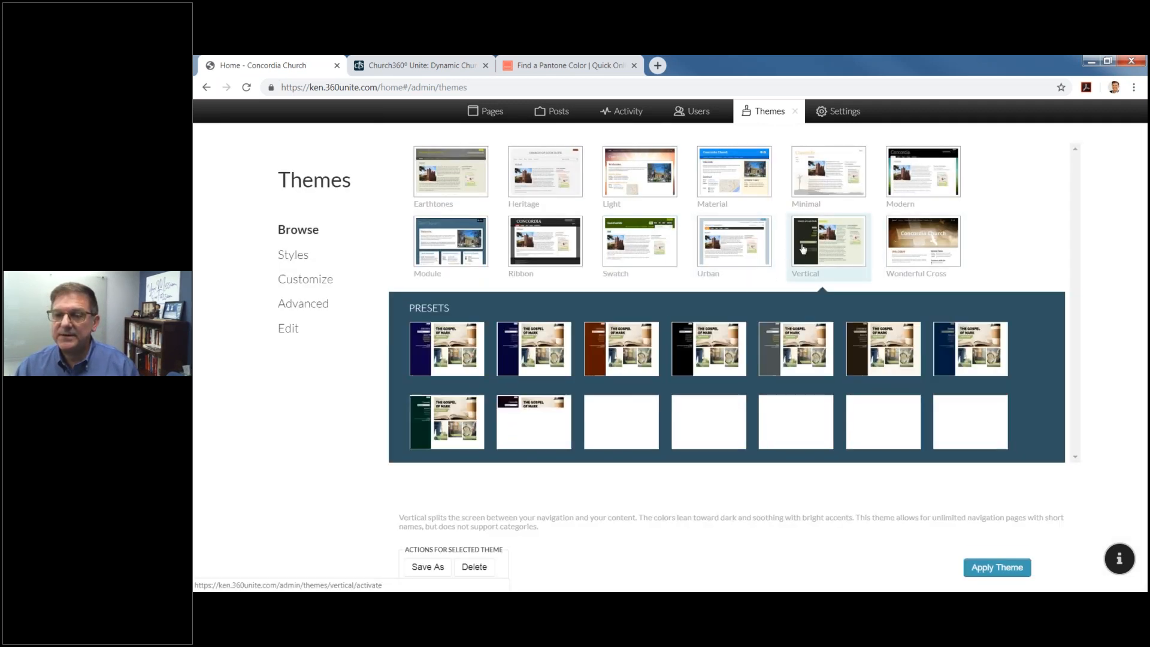
click(804, 249)
click(803, 248)
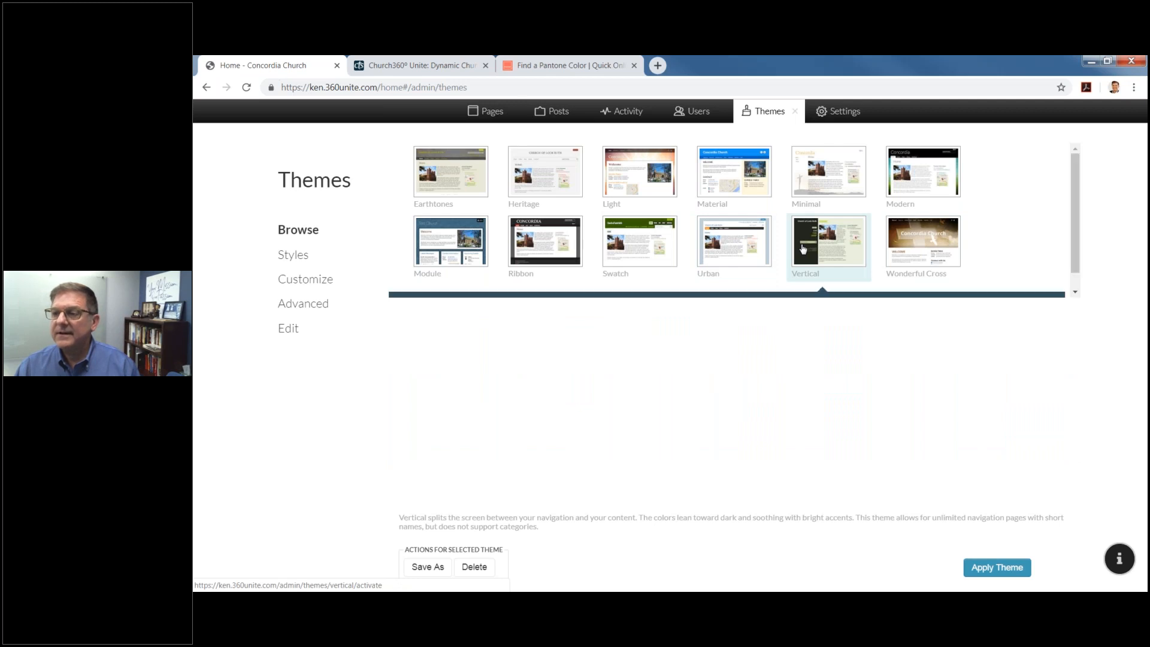
click(641, 356)
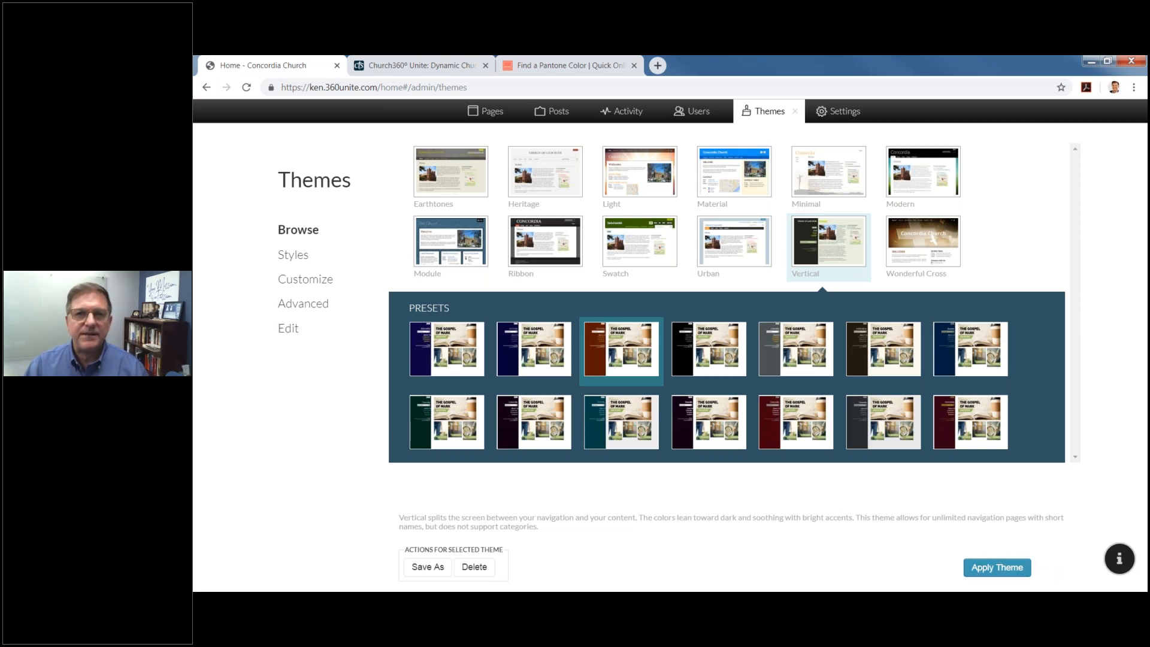
Step: Examine the theme's text styles and the options for a new style, and open the theme's colour customization
click(290, 261)
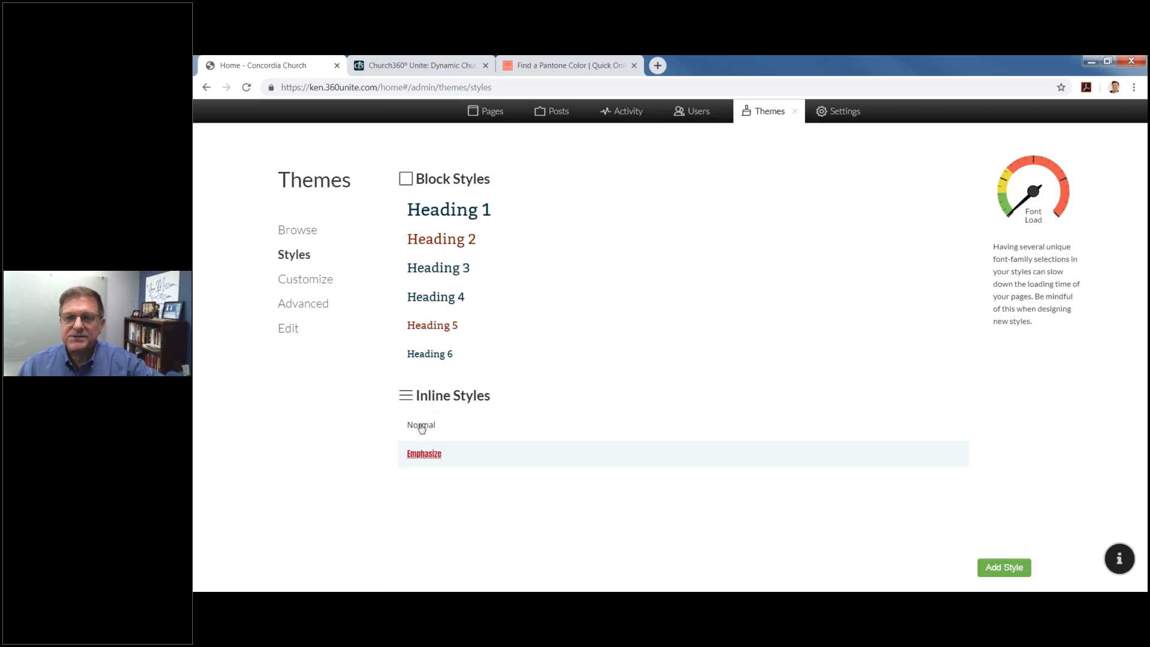
click(1009, 572)
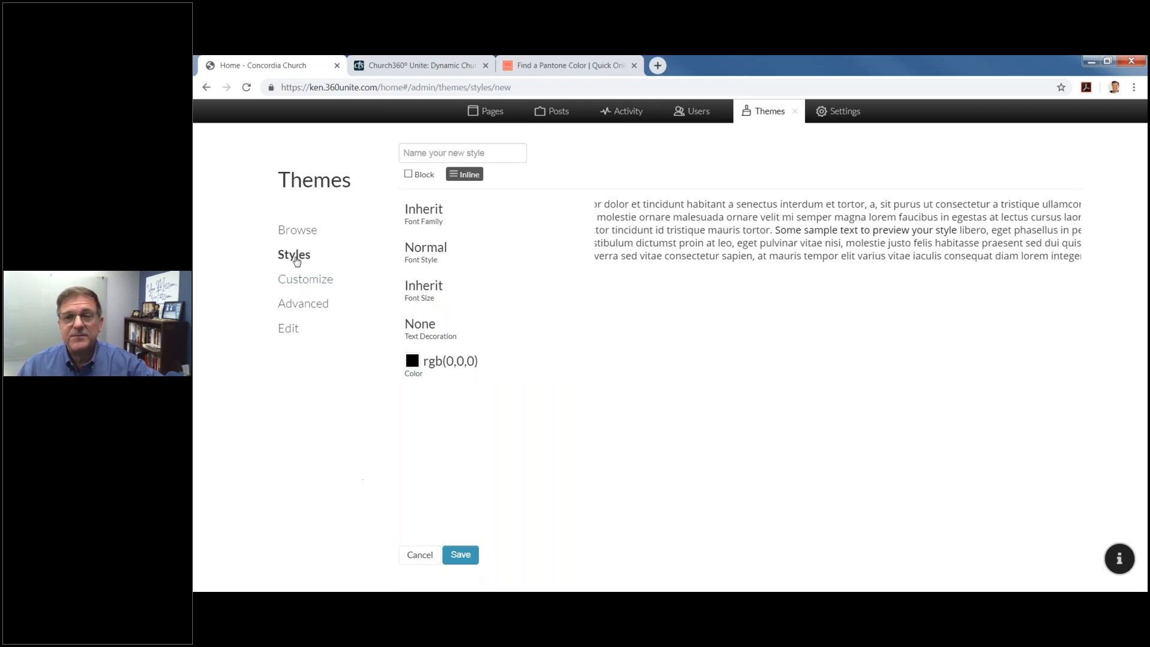
click(294, 288)
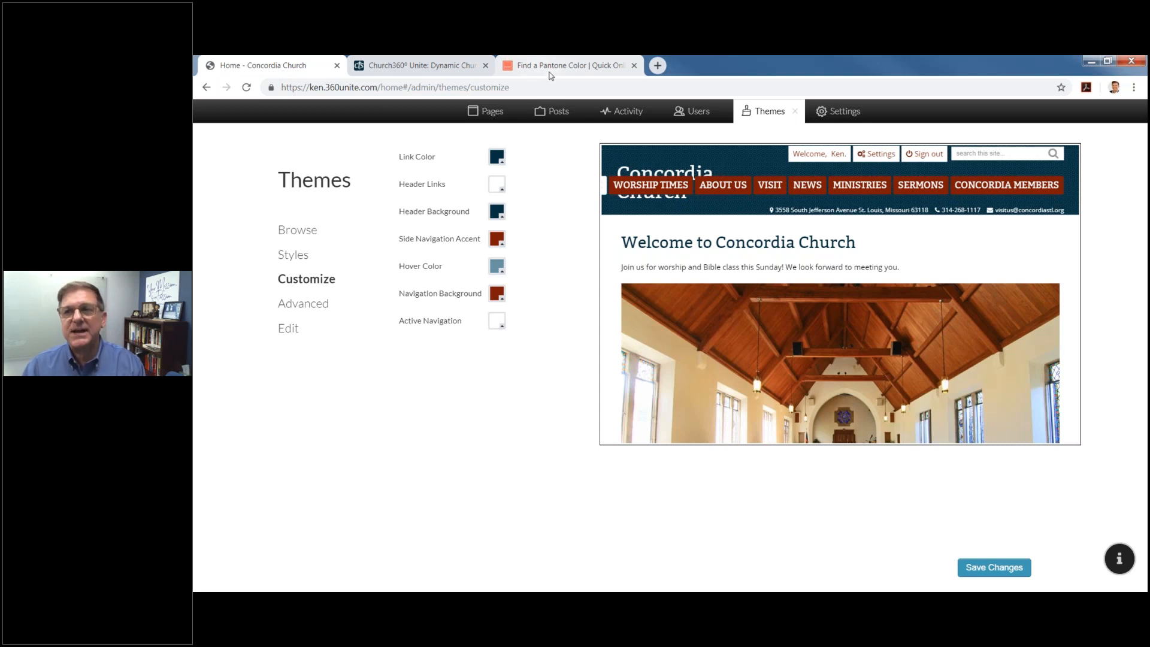
Step: Look up the colour values of PANTONE 3539 C in the Pantone Color Finder and close its detail page
click(553, 69)
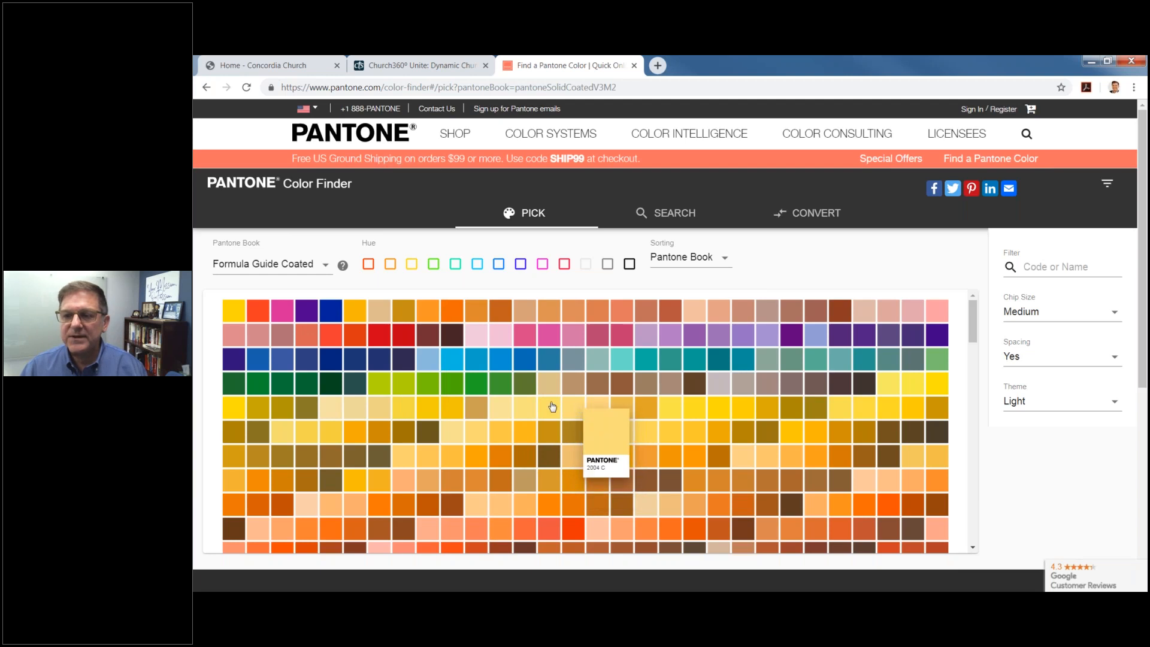
click(506, 383)
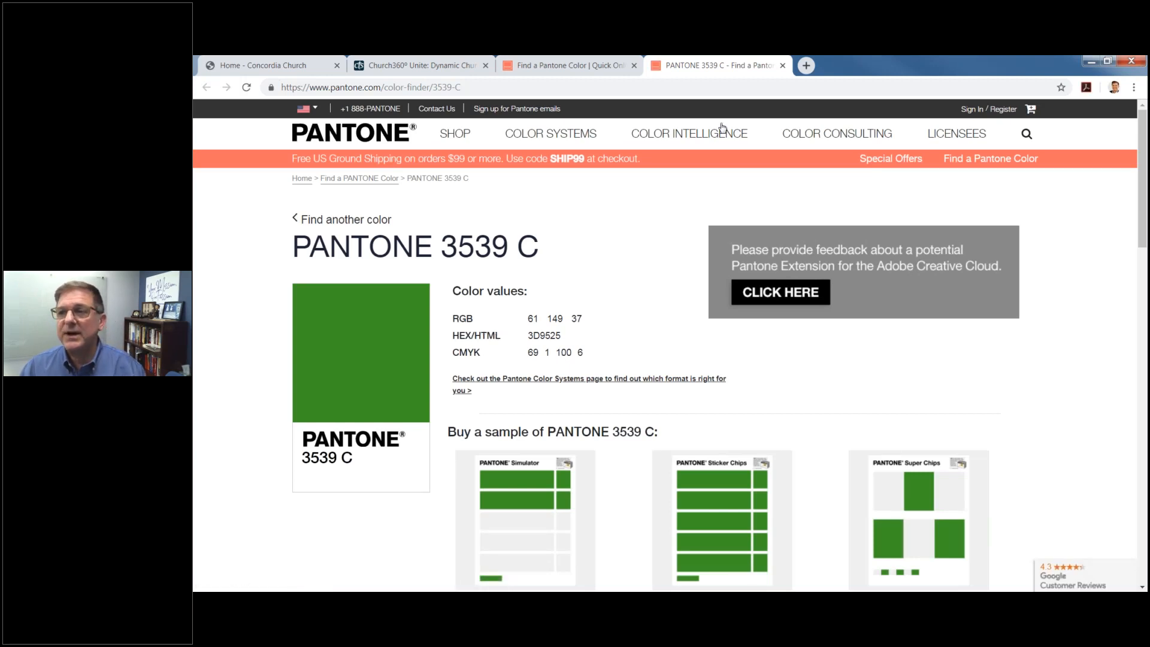
click(783, 66)
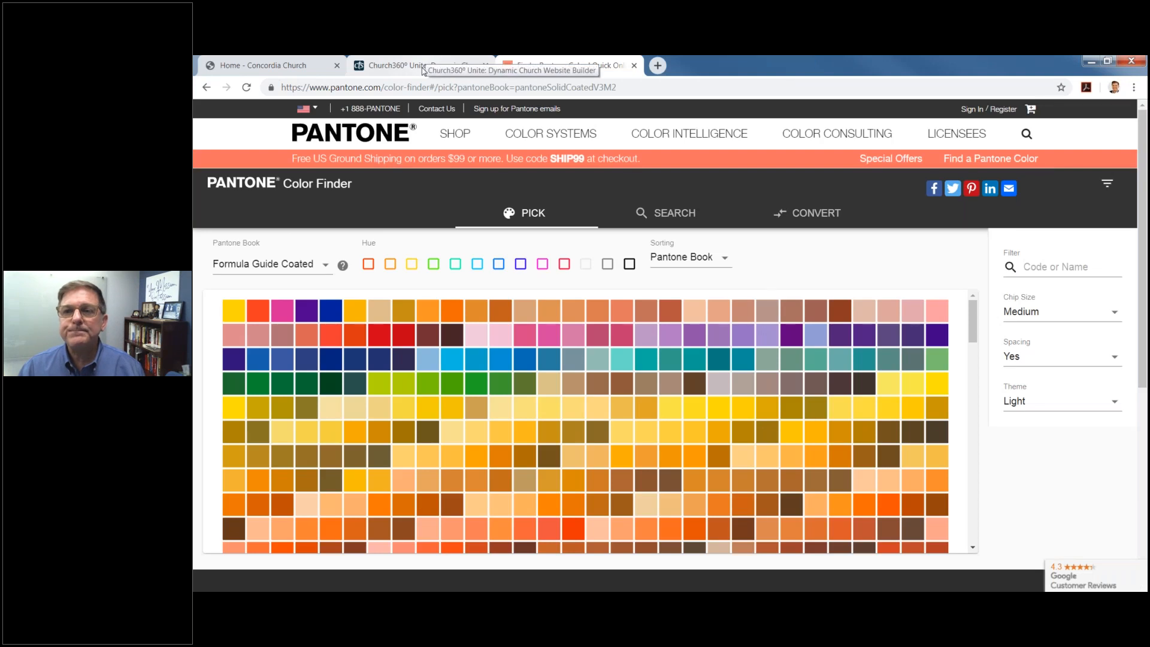
Step: Close the Church360 Unite product page and the Pantone Color Finder to return to the theme's colour customization
click(423, 69)
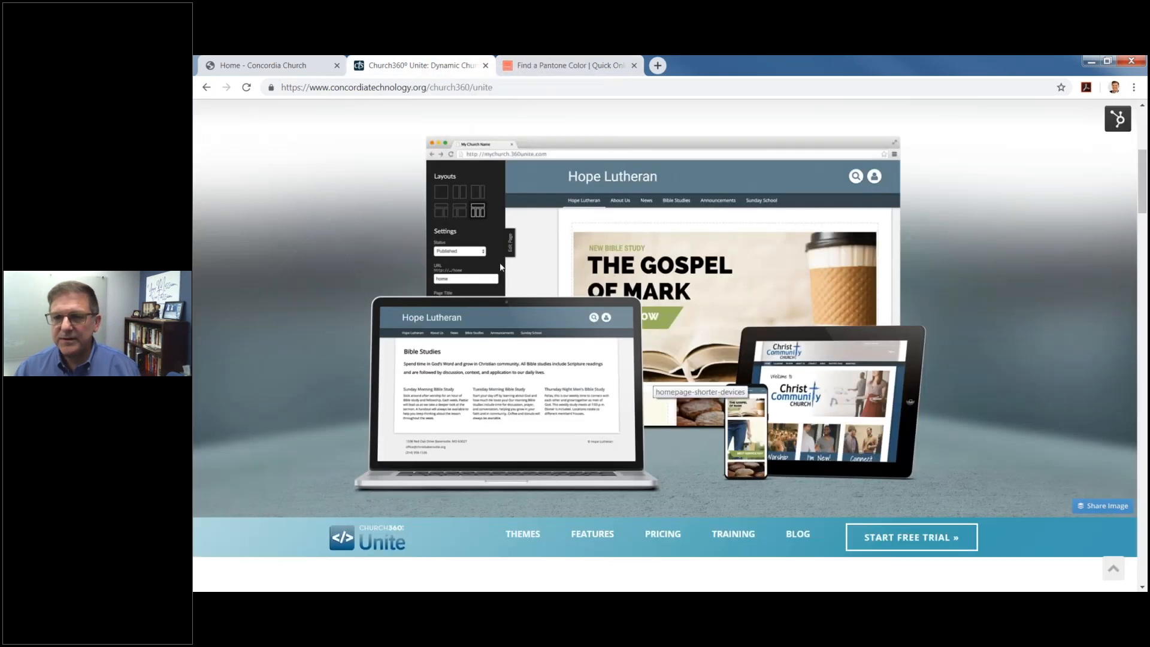
click(485, 66)
click(486, 65)
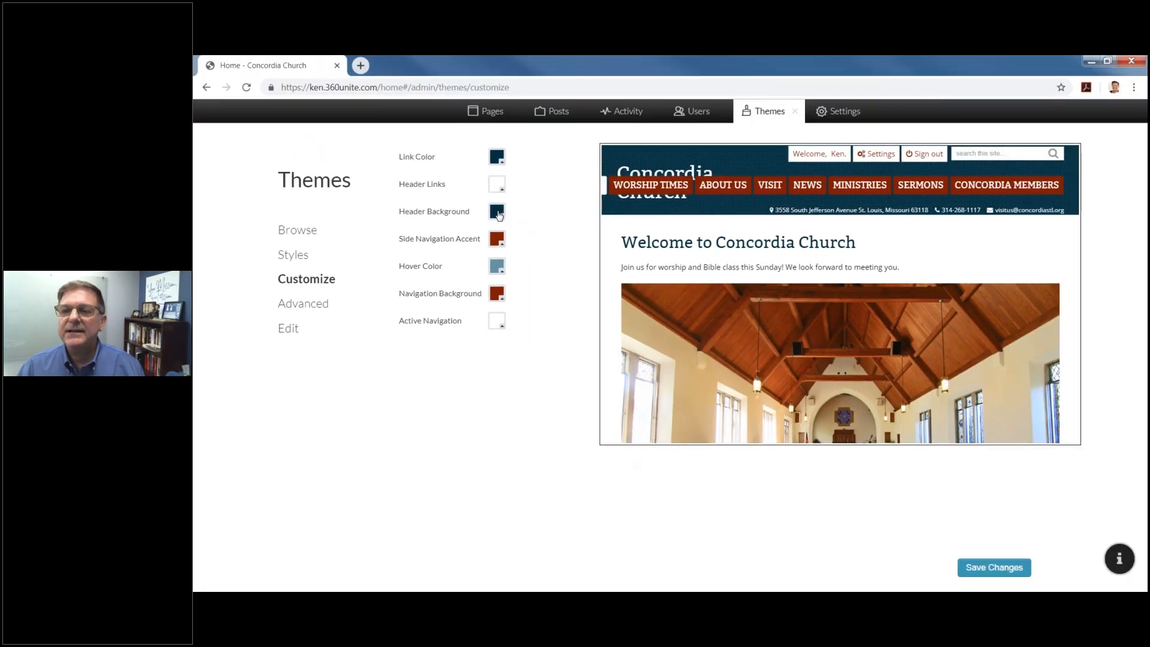
Step: Inspect the colour values of the theme's Header Background and close the colour picker unchanged
click(496, 213)
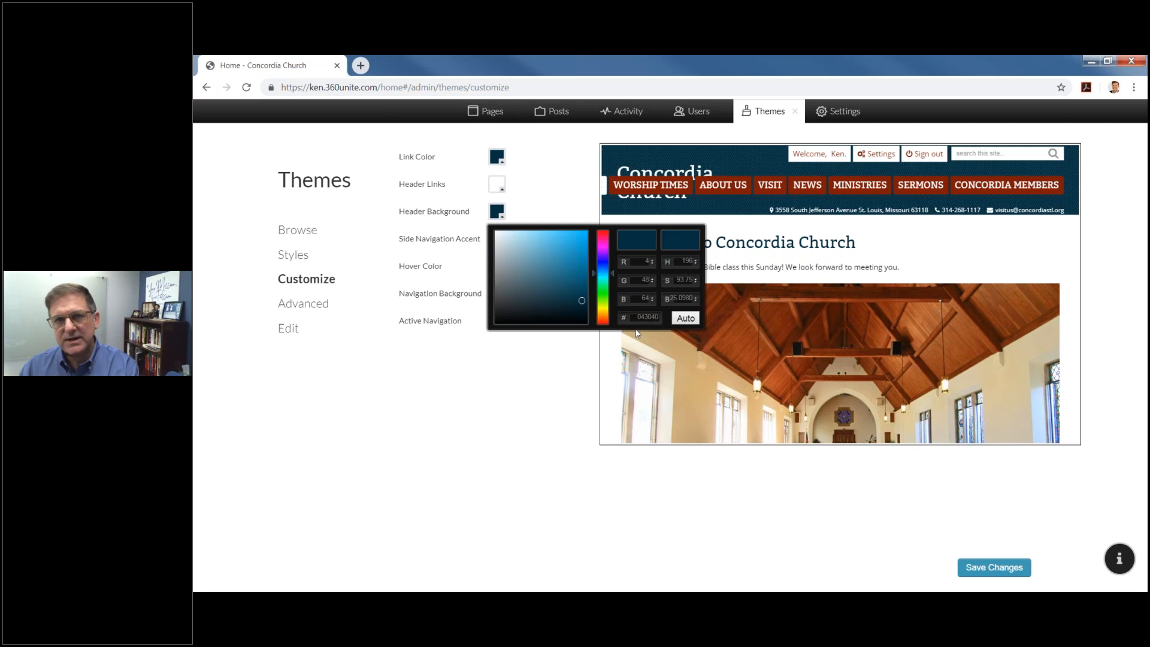
click(538, 400)
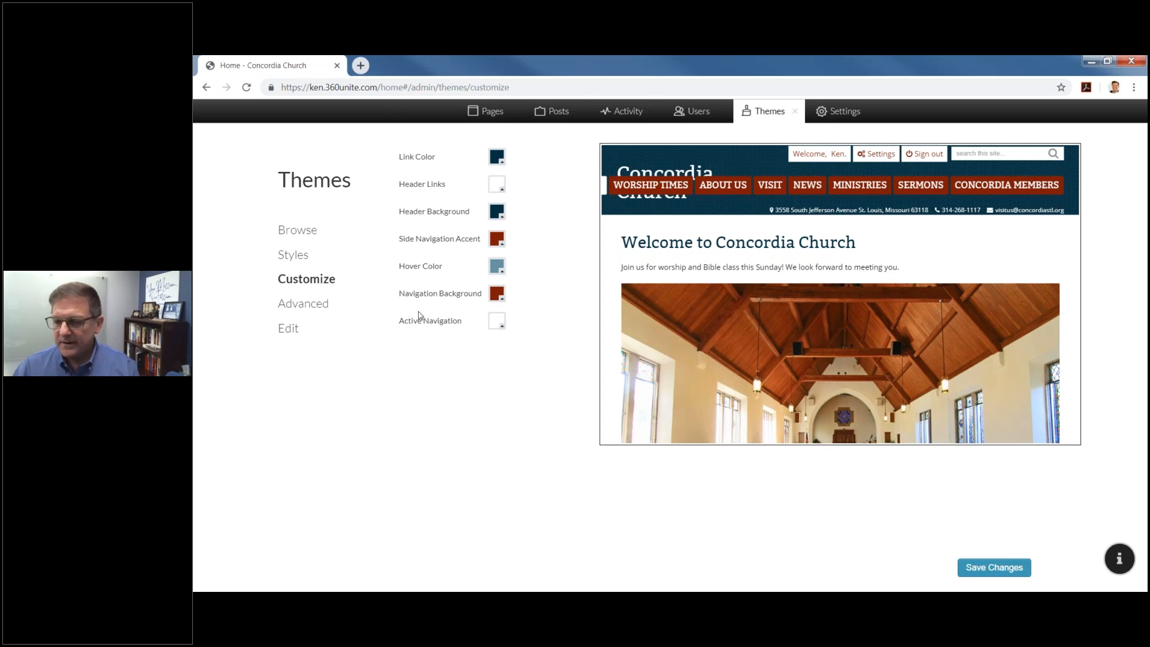
Step: Review the theme's custom headers and scripts and its file editing page, and return to the home page
click(306, 311)
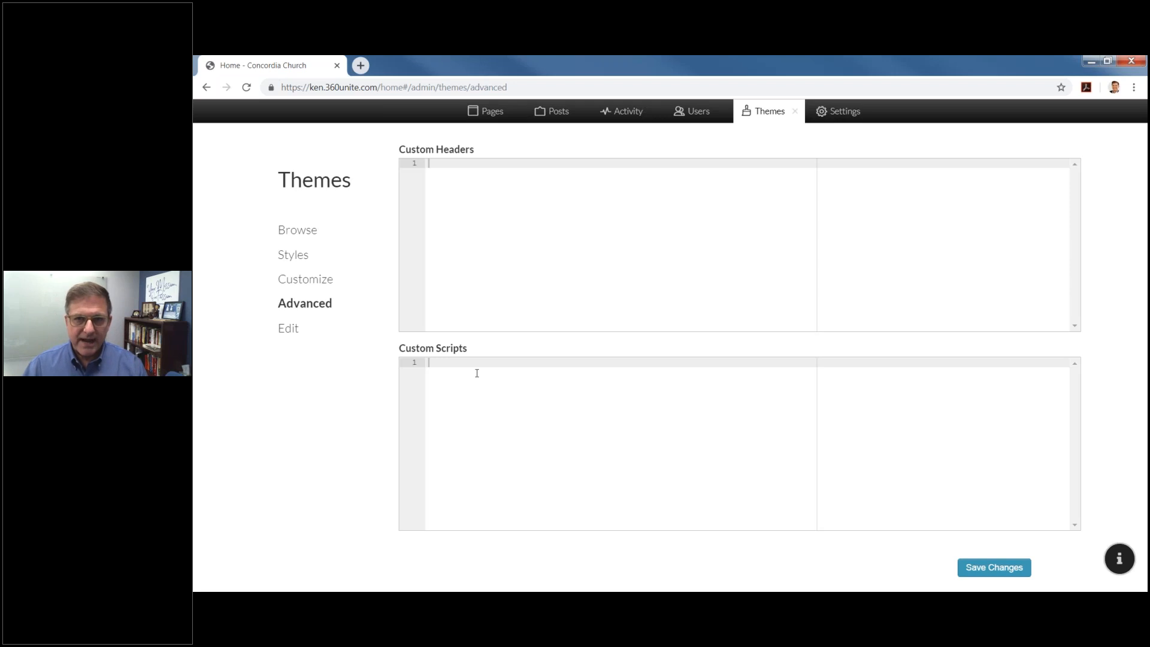
click(296, 334)
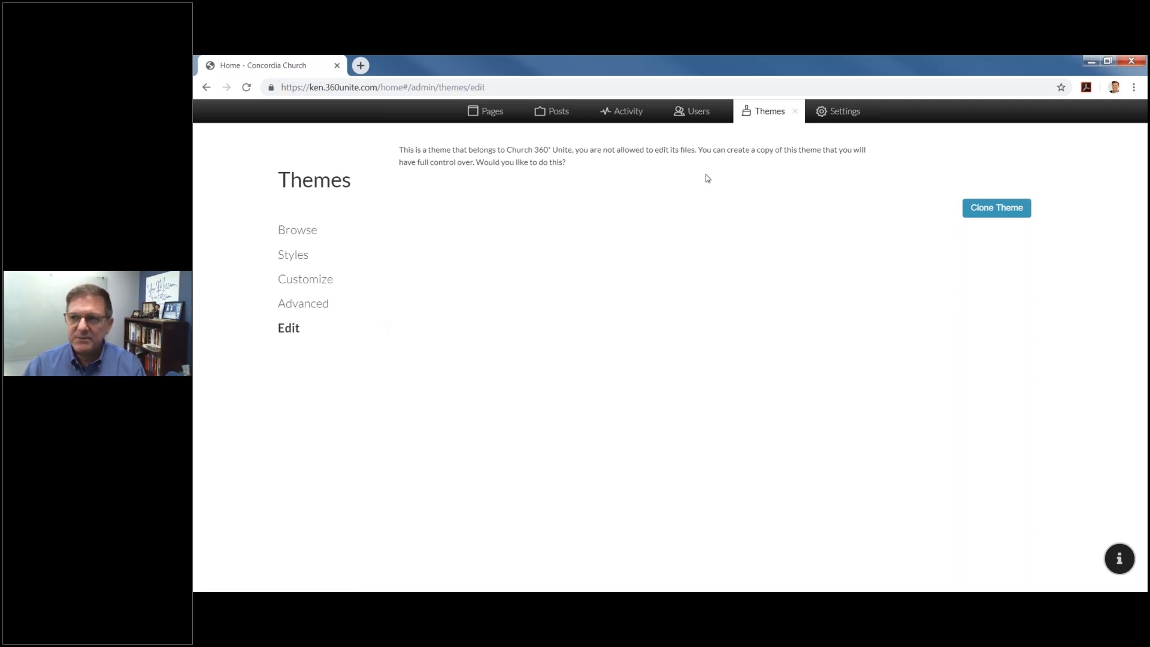
click(796, 112)
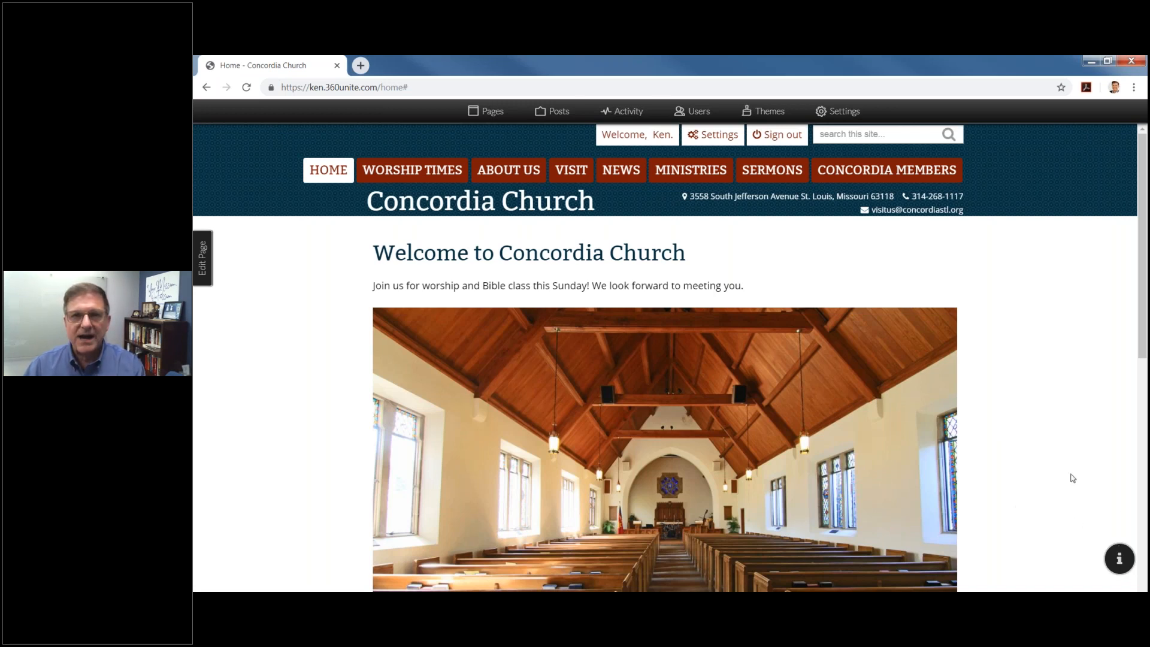
Step: Search the help articles for "how do I change colors"
click(1117, 559)
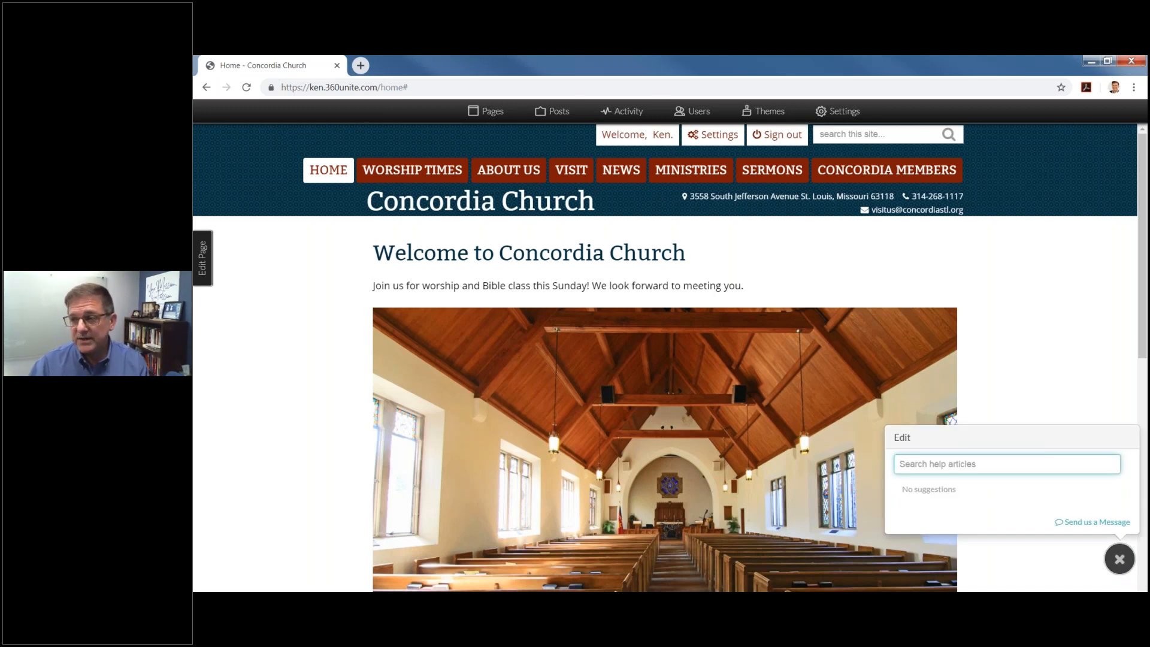
text(how)
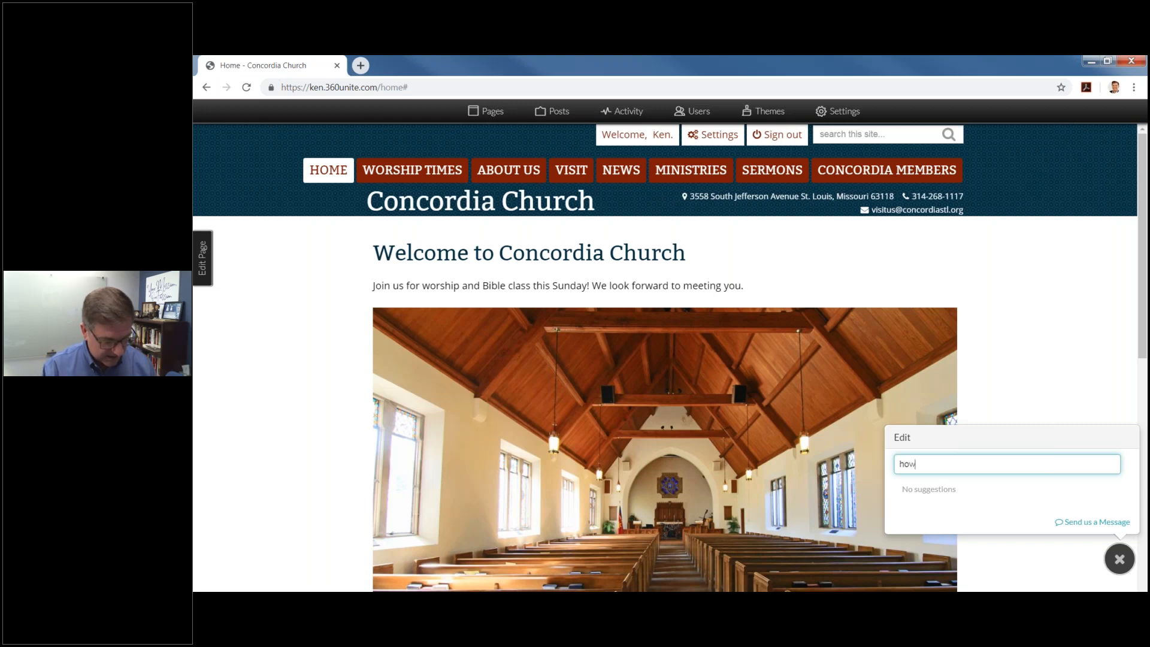
text( do I cahn)
key(BackSpace)
key(BackSpace)
key(BackSpace)
text(hja)
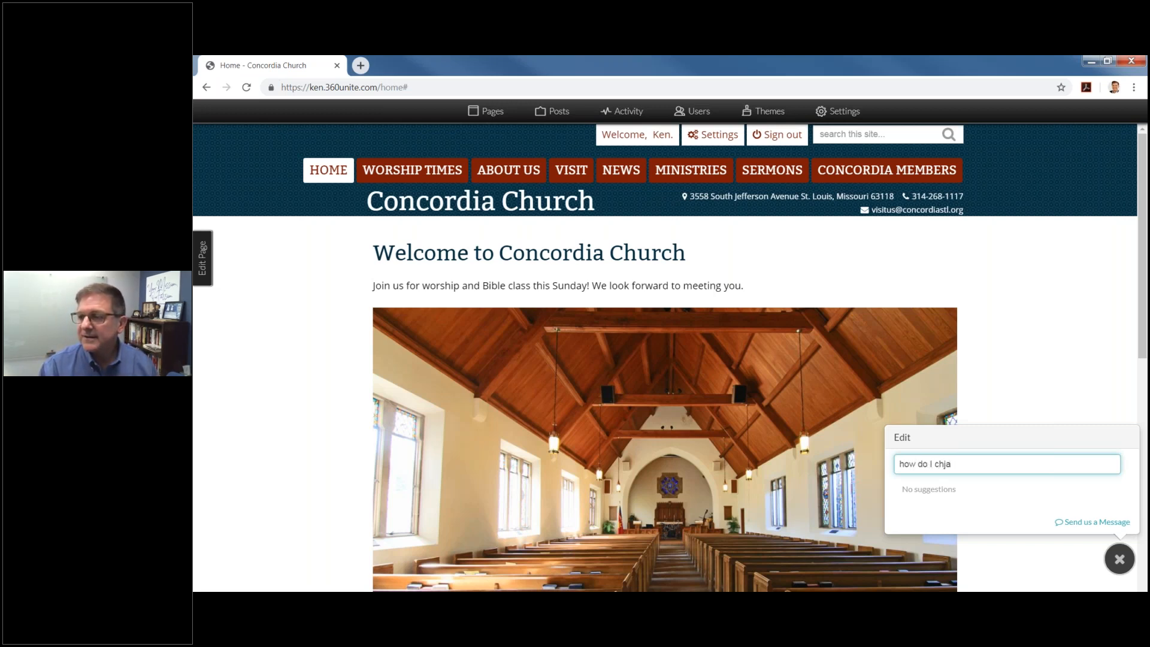
key(BackSpace)
text(an)
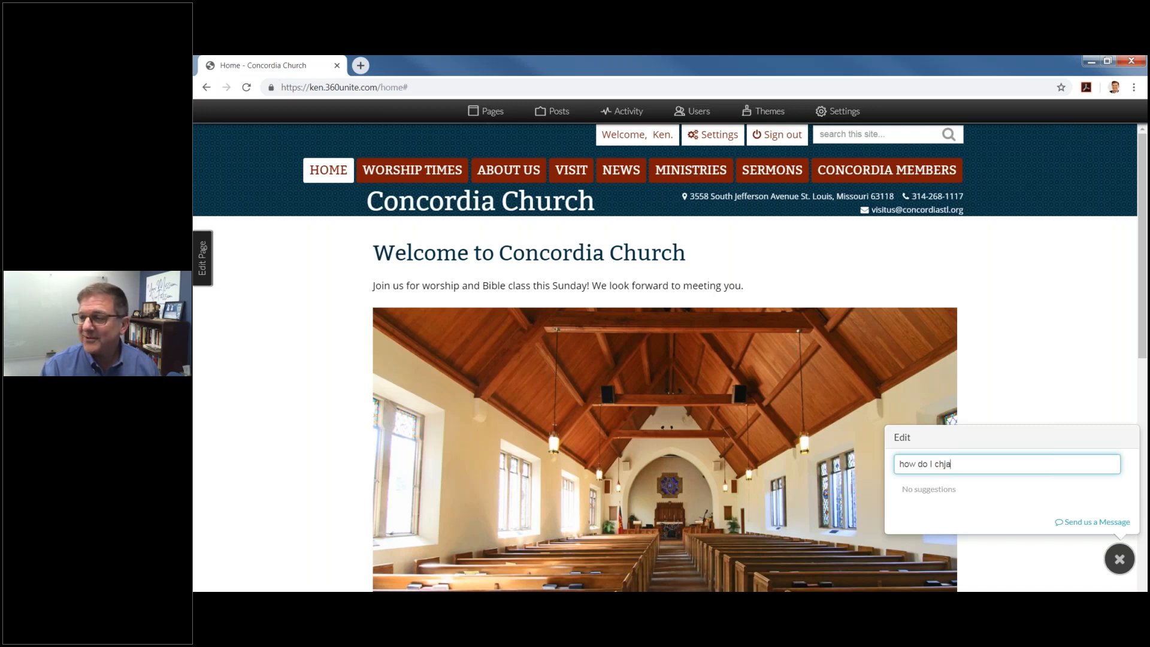
key(BackSpace)
key(BackSpace)
key(BackSpace)
text(ange colors)
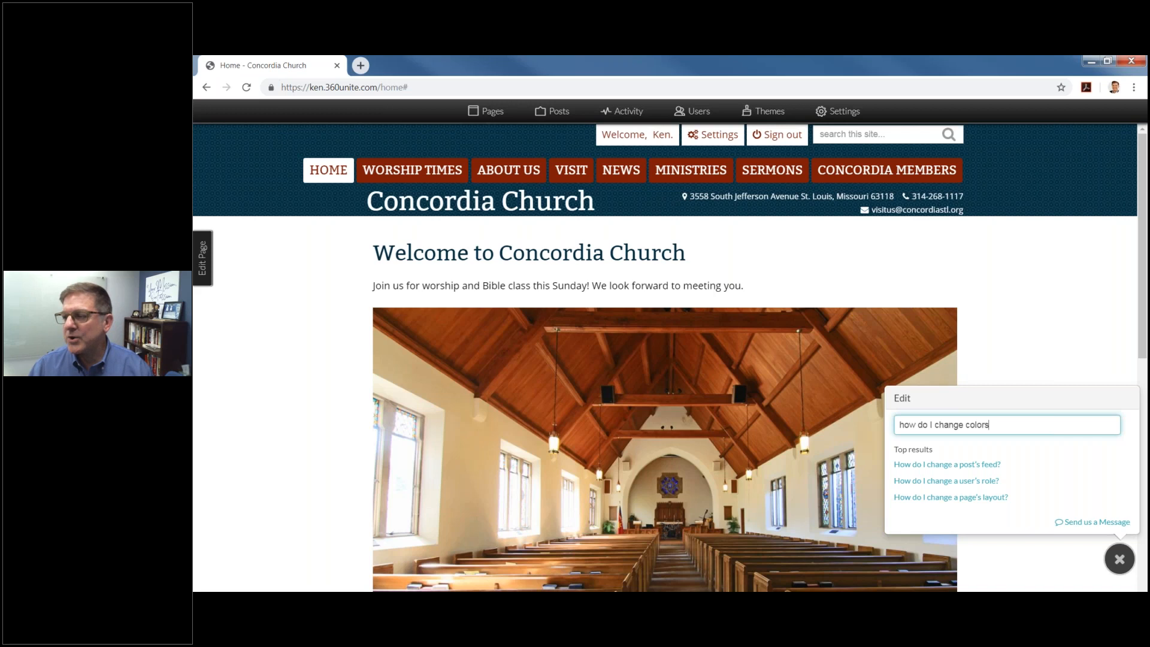
Step: View the support message form in the help and close the help
click(1093, 522)
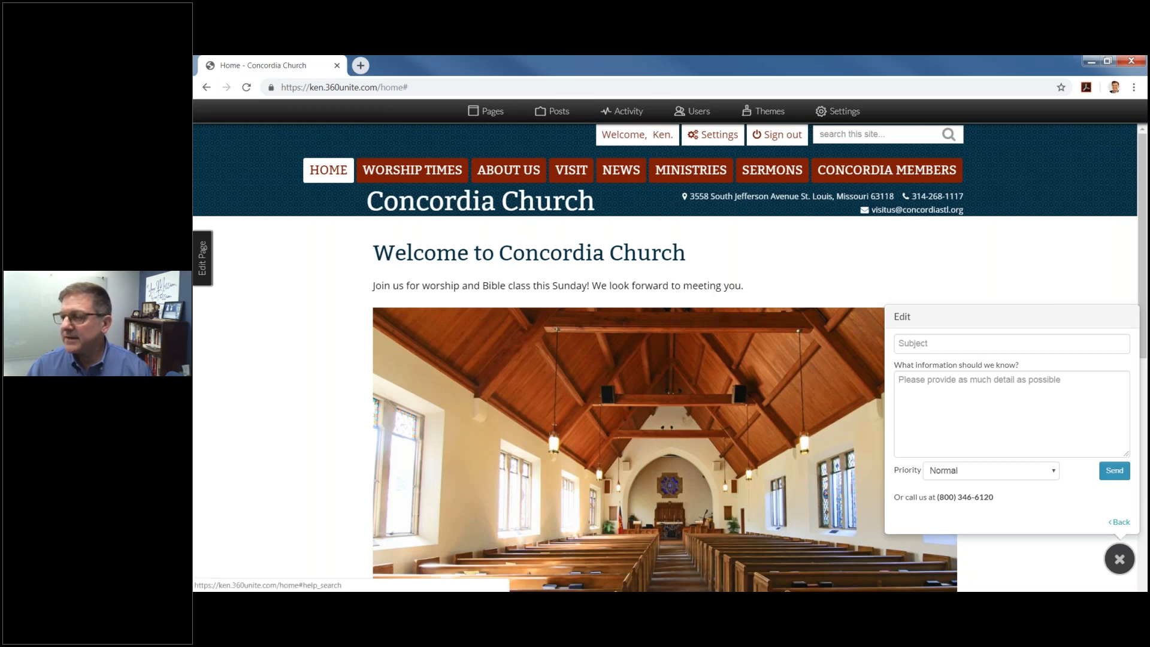
click(1119, 558)
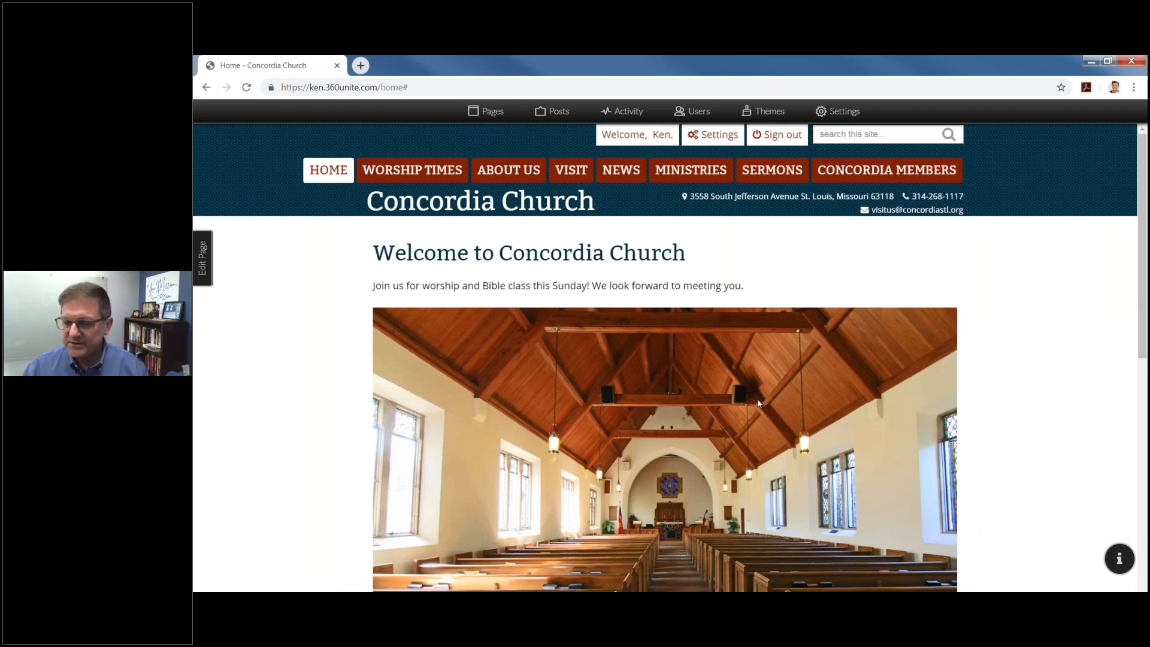
Step: Review the site's page list, comparing the active menu items with the available menu items
click(493, 113)
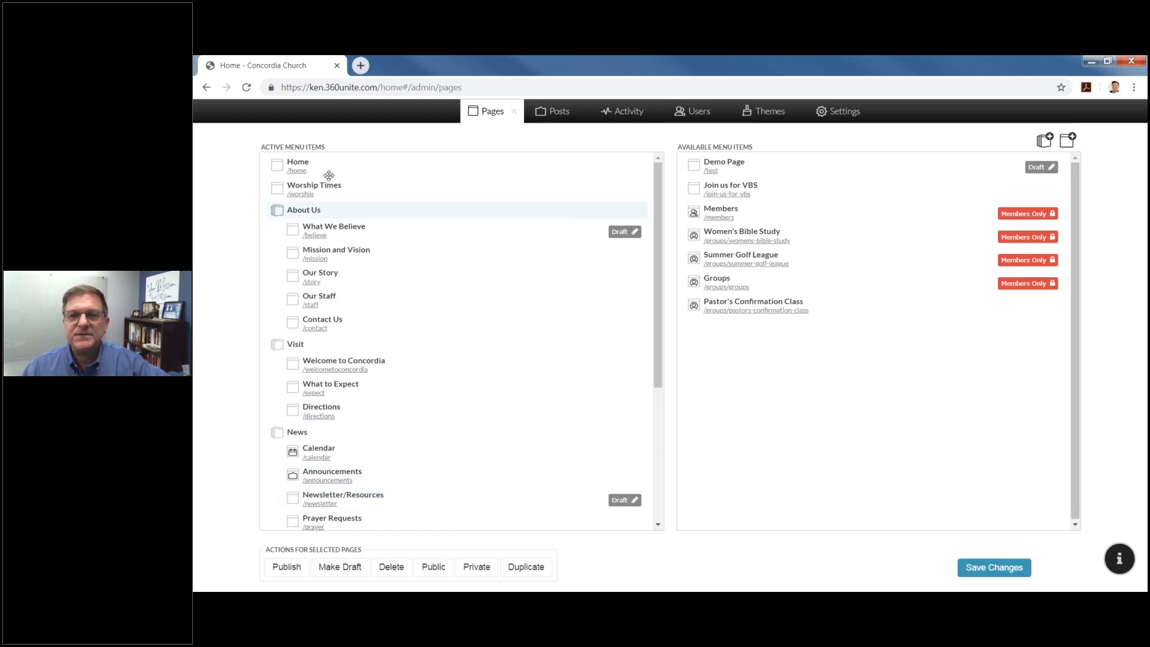
triple_click(290, 146)
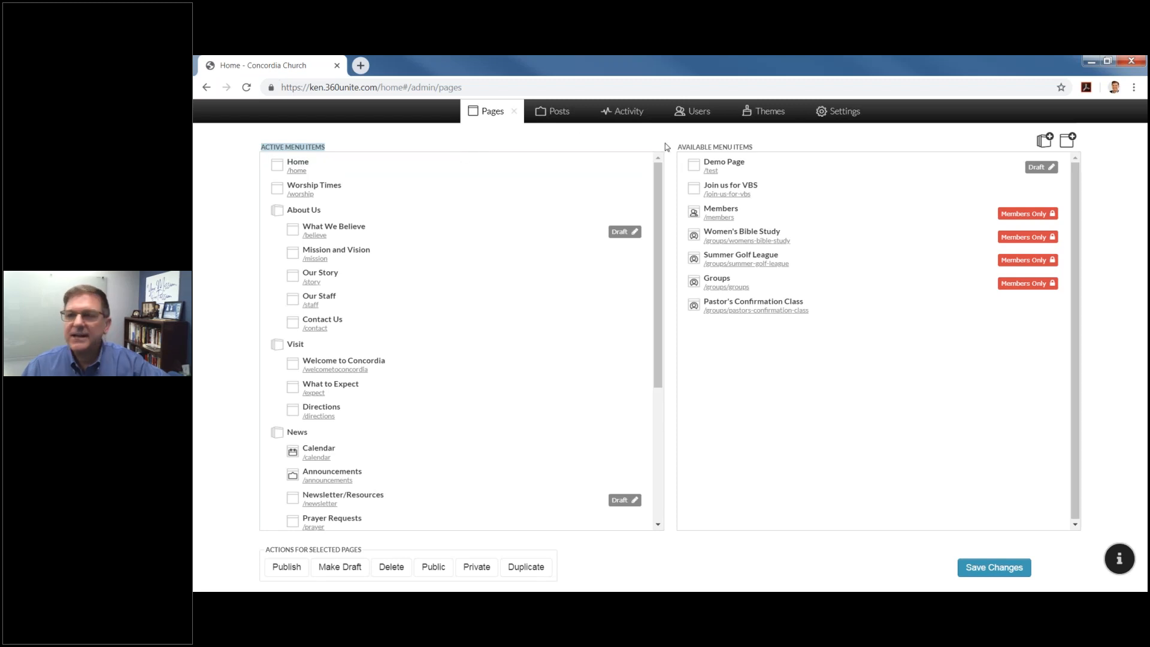
double_click(695, 146)
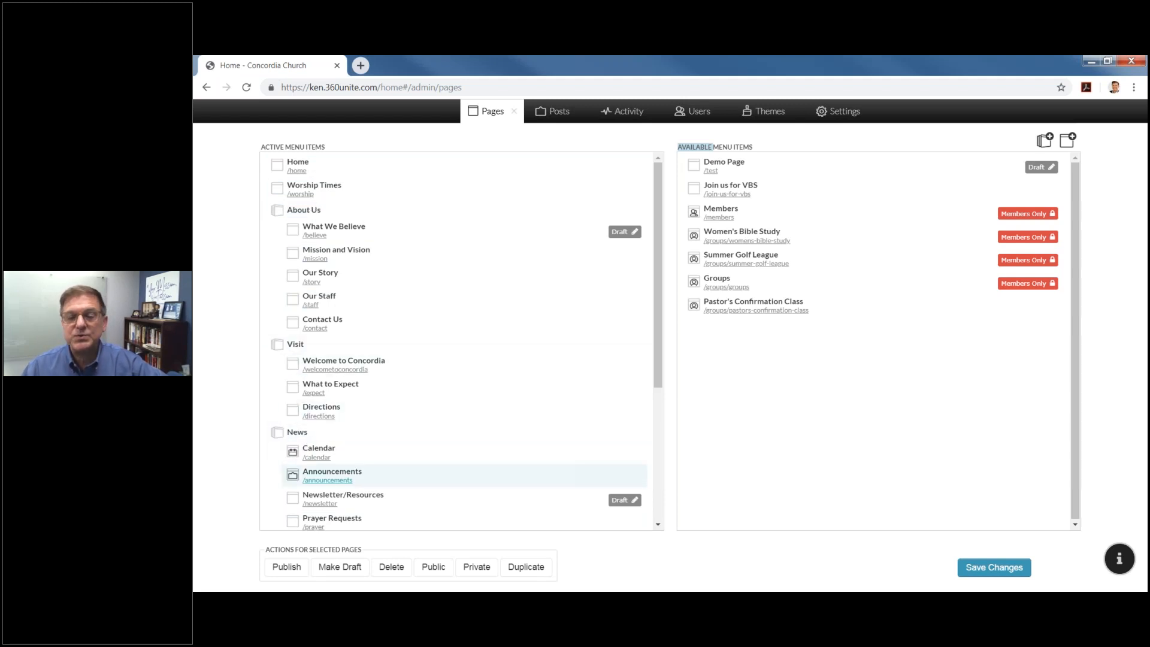
scroll(305, 497, down, 1)
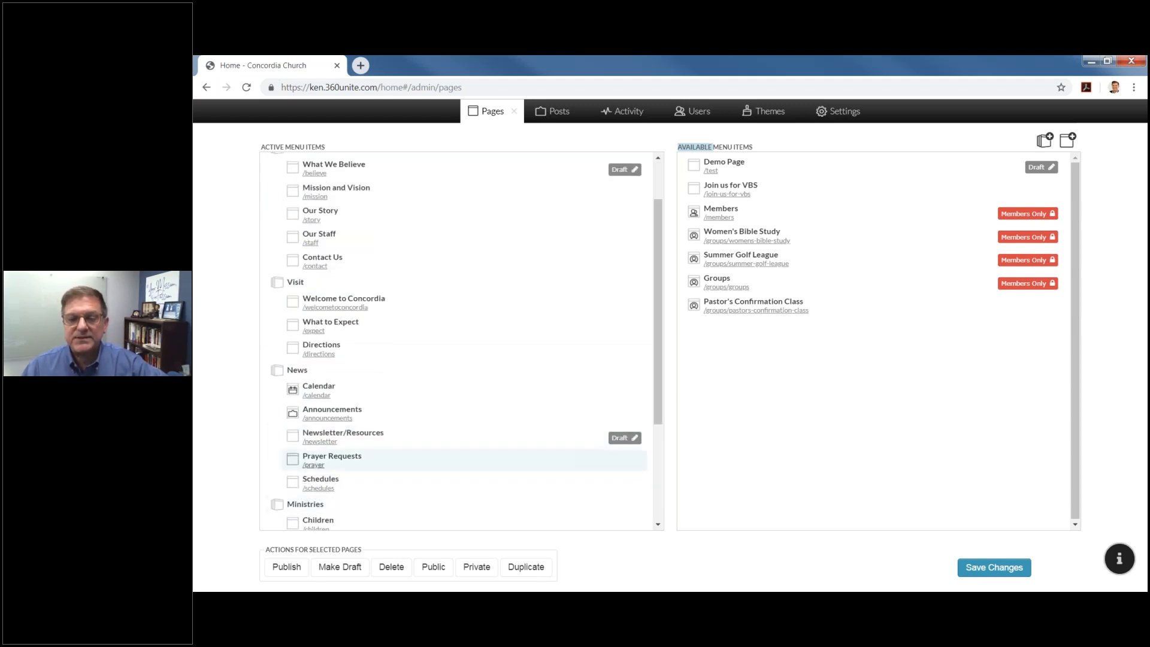
scroll(302, 431, down, 2)
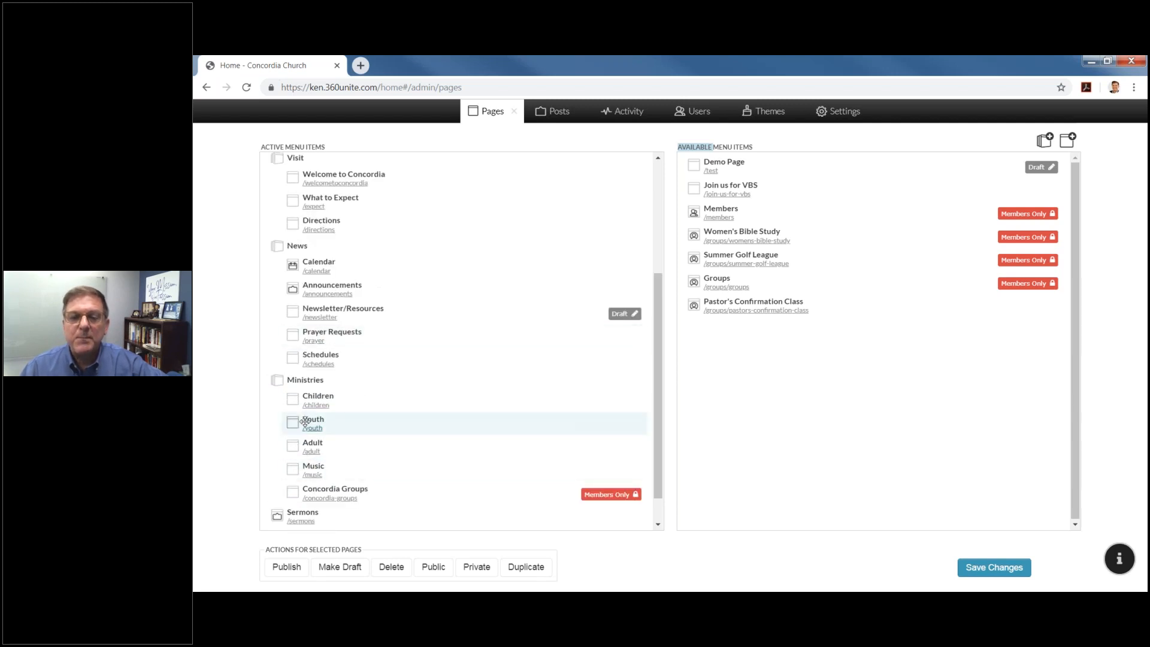
scroll(278, 443, up, 2)
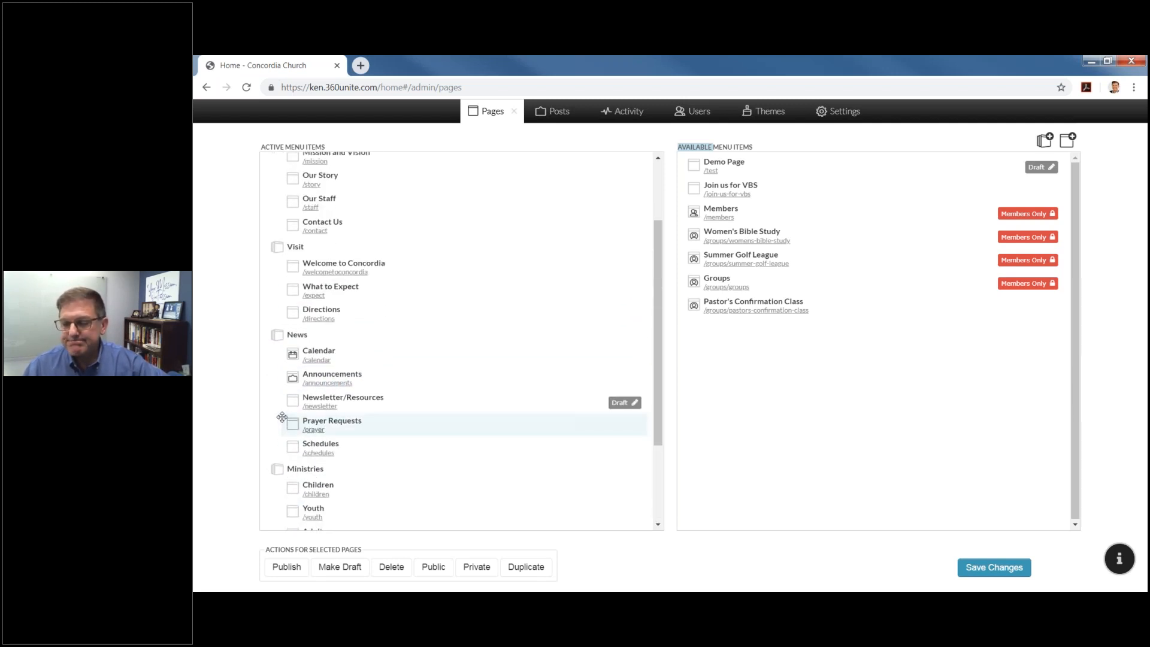
scroll(289, 390, up, 2)
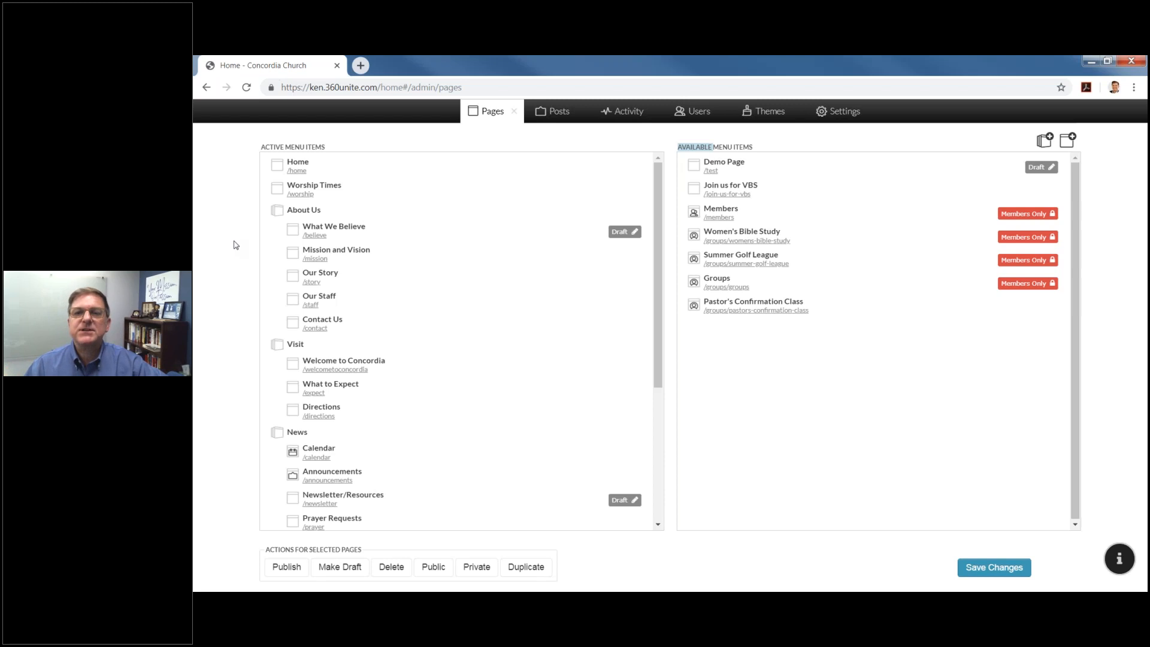
Step: Open the Home page from the page list and inspect the submenus of its navigation menu, such as About Us and News
click(297, 169)
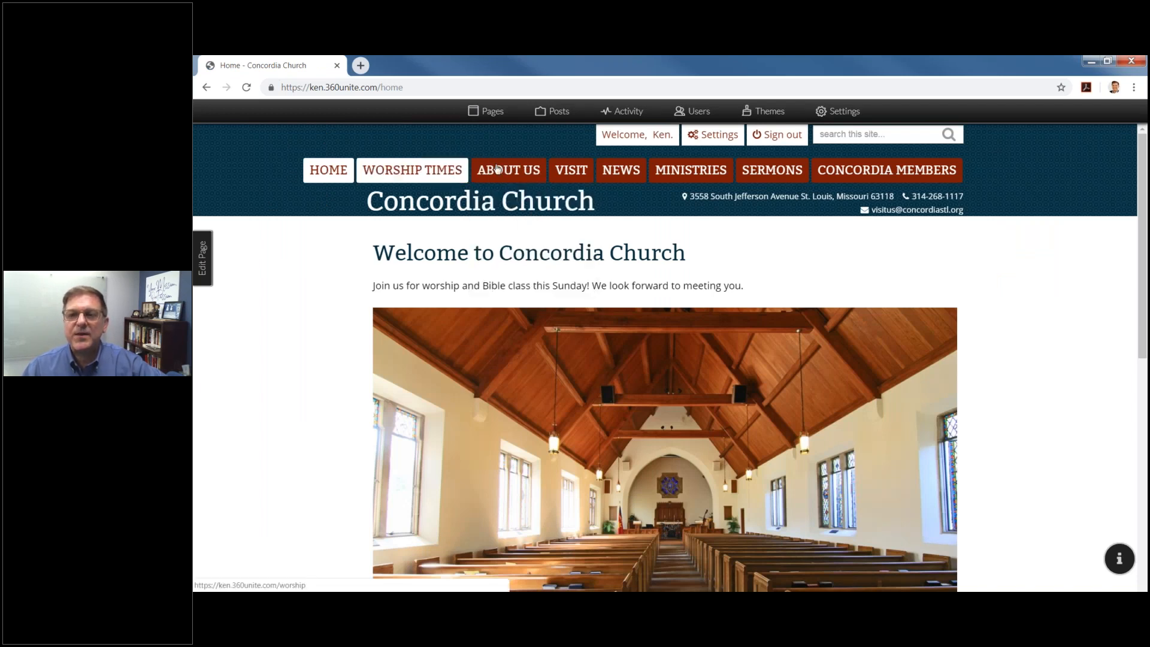
mouse_move(520, 172)
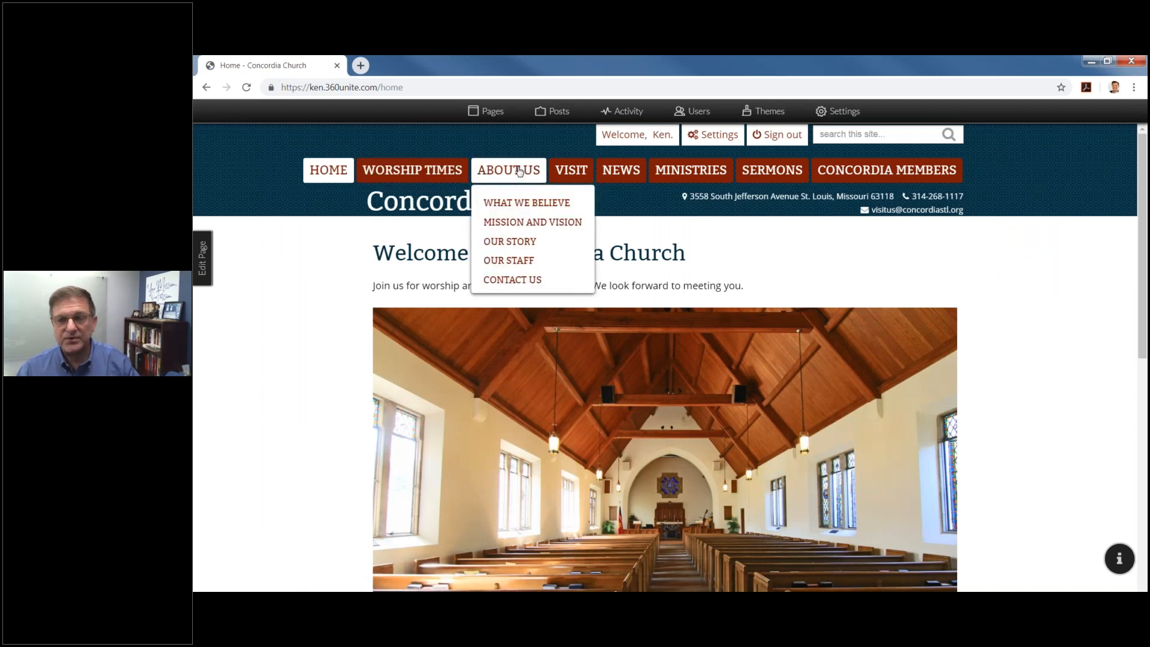
mouse_move(573, 172)
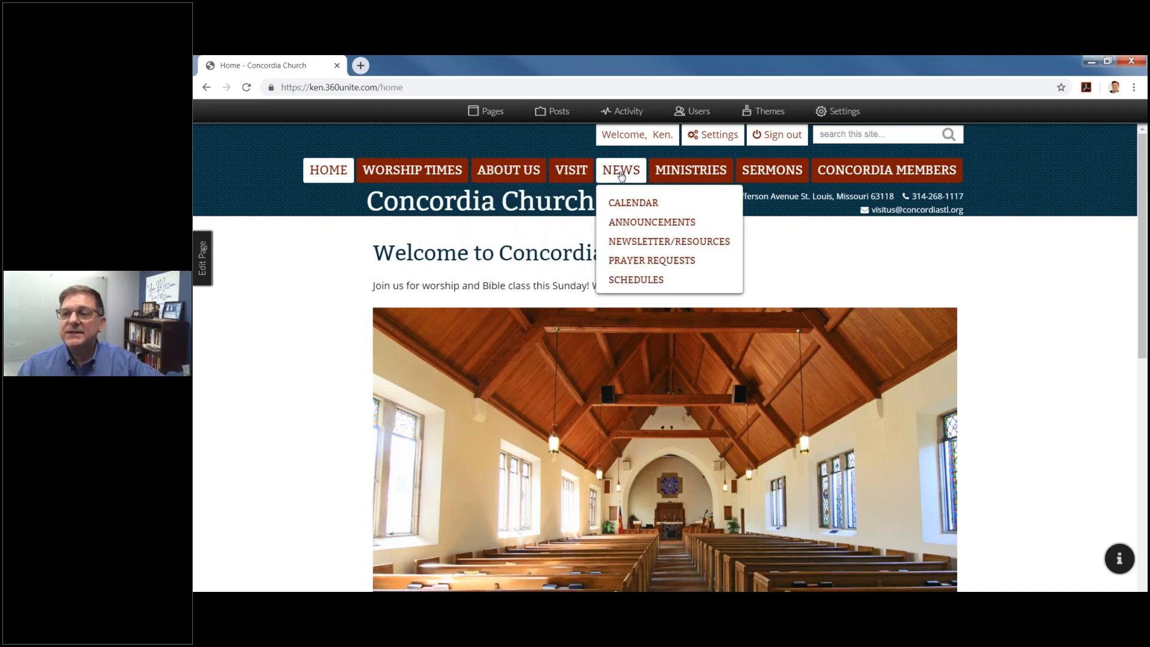
mouse_move(678, 181)
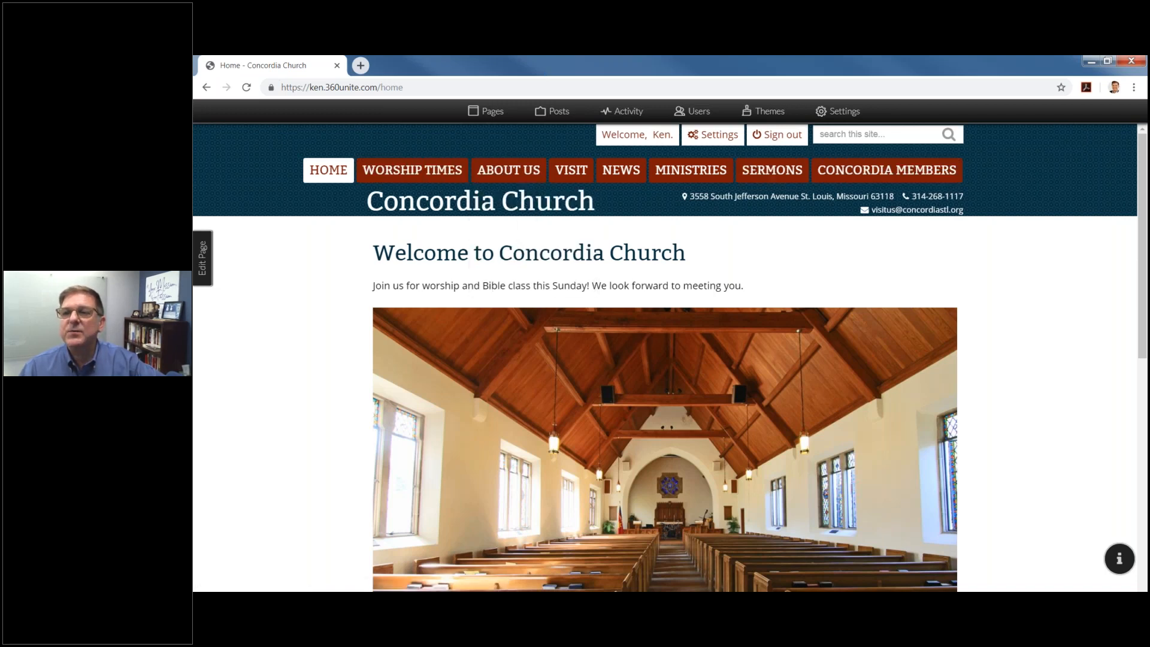
Step: Move the Visit menu group directly below Home in the active menu items and save the changes
click(484, 115)
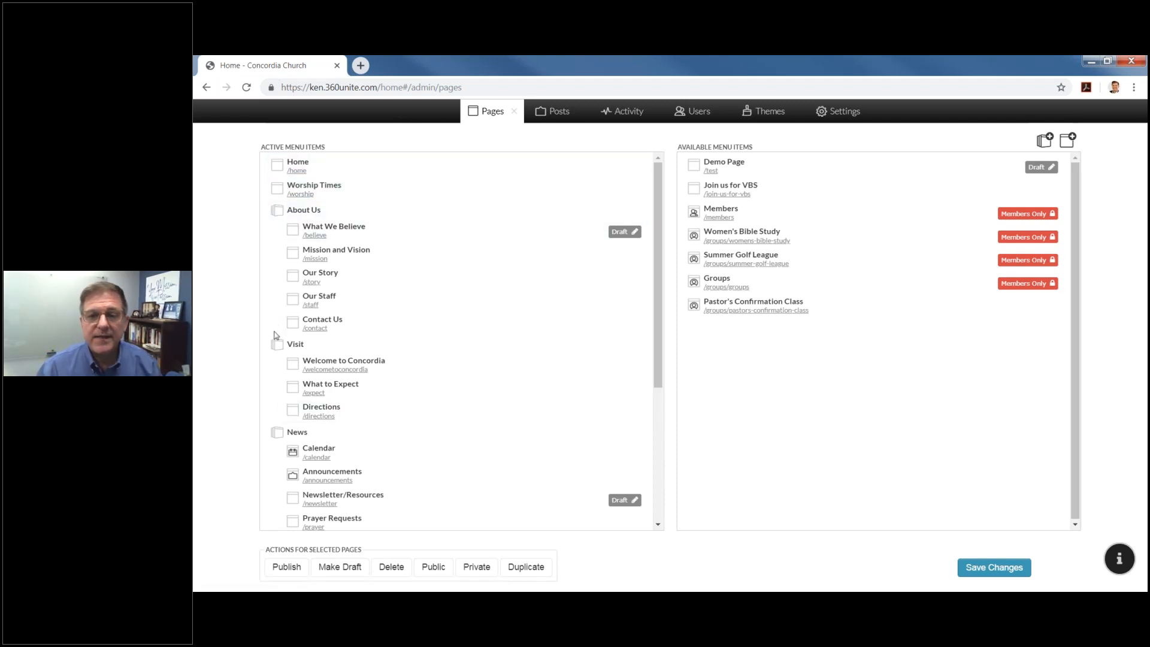
drag(277, 344, 291, 184)
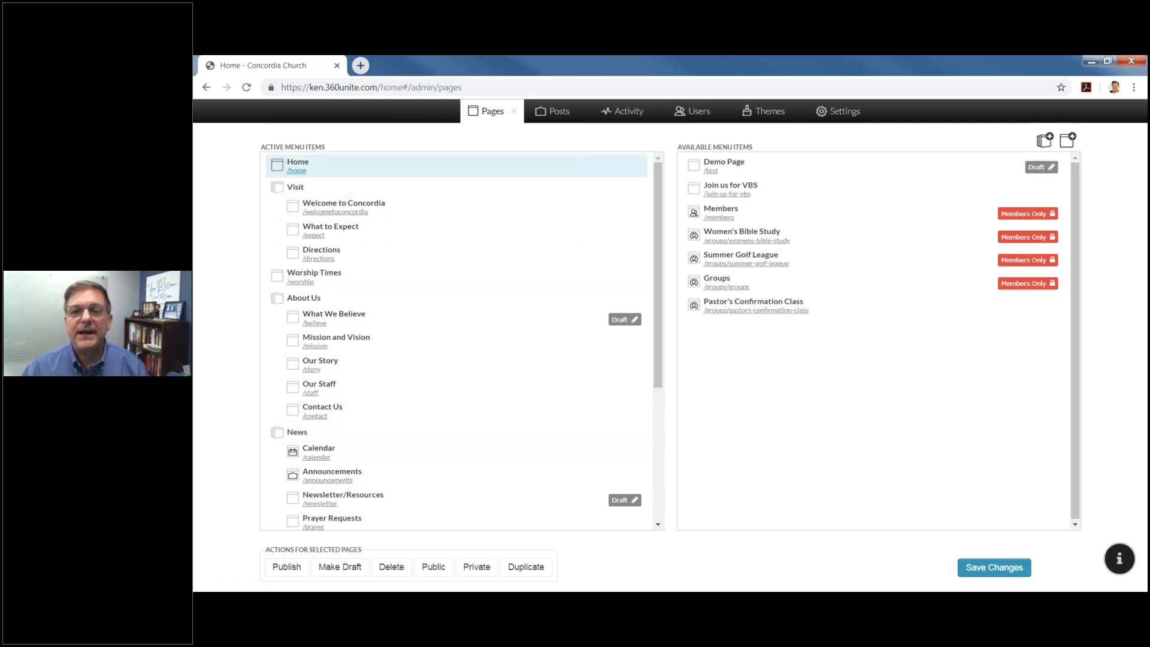
click(299, 173)
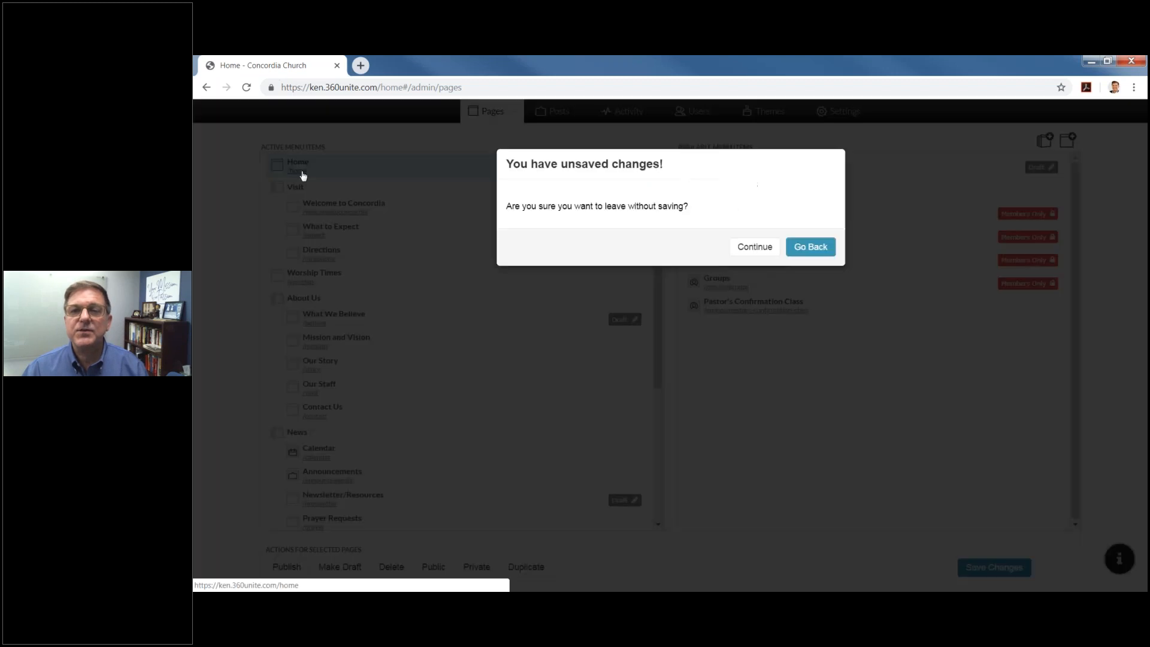
click(807, 248)
click(976, 570)
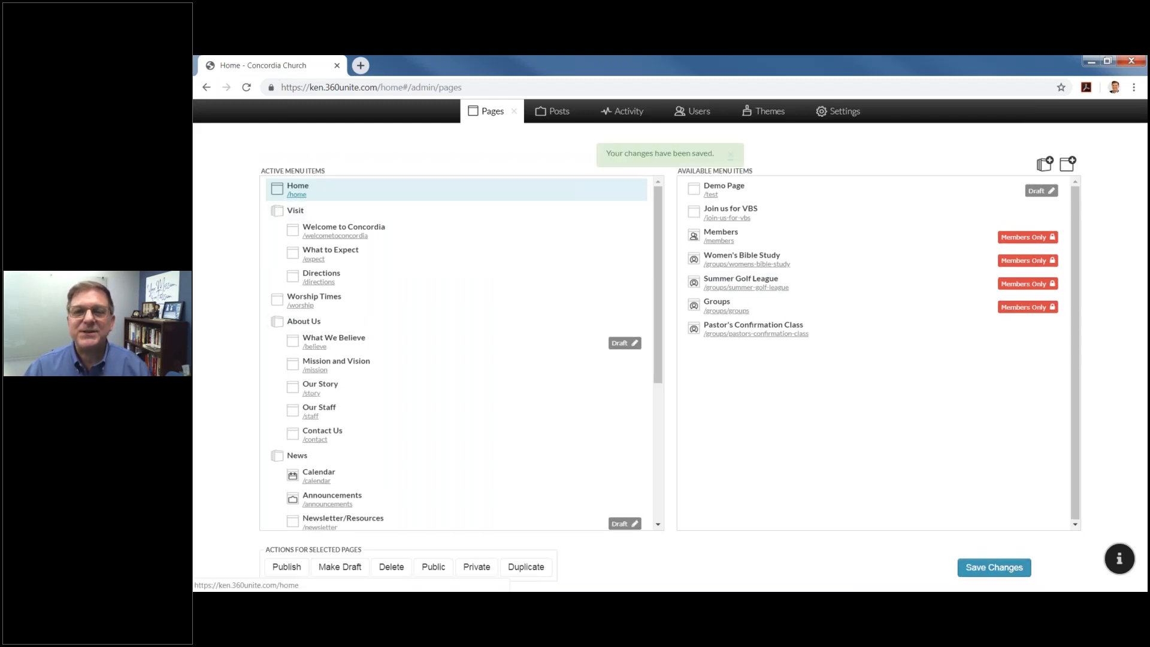
Step: Save the menu order again and open the Home page to check the new position of Visit in the navigation menu
click(296, 194)
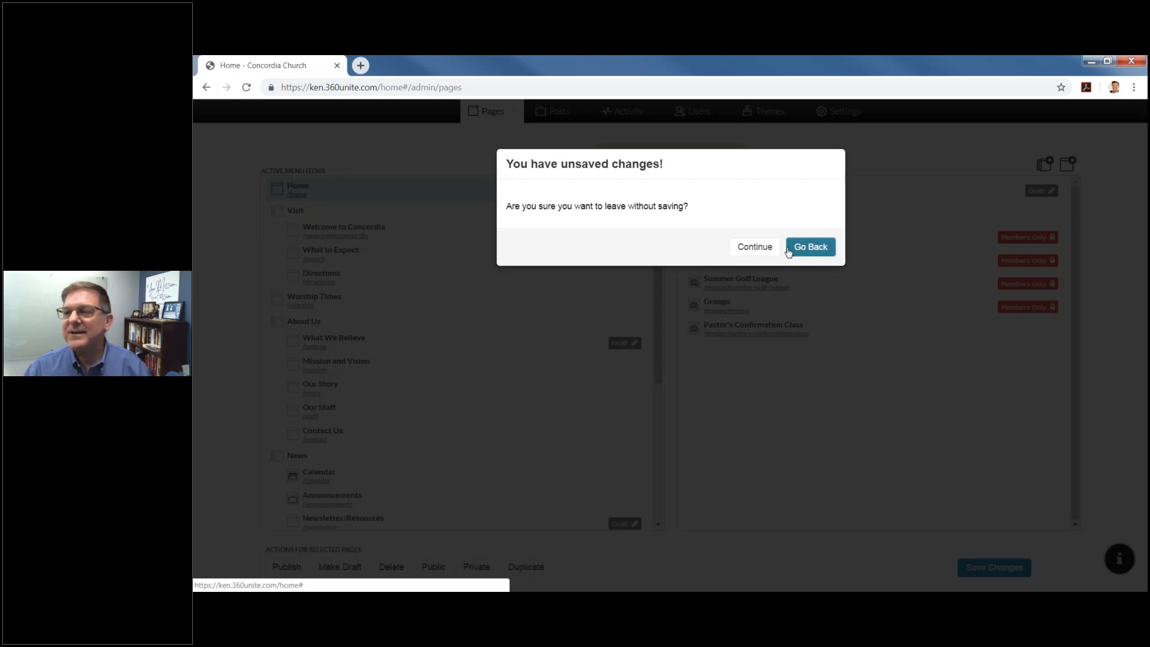
click(825, 251)
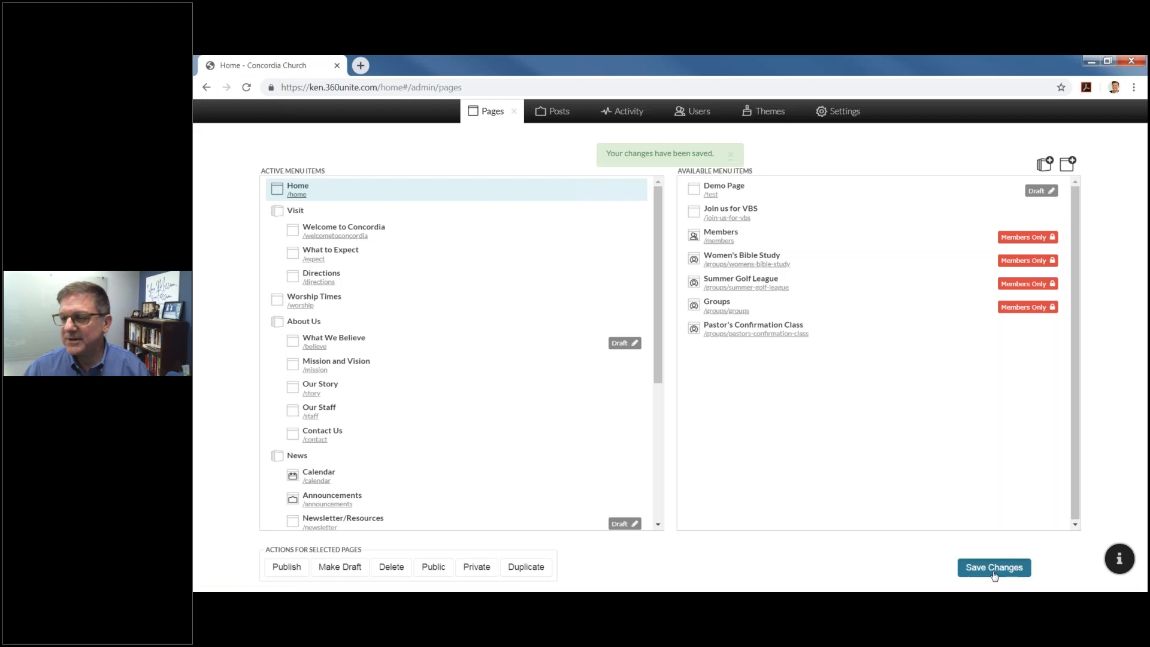
click(296, 200)
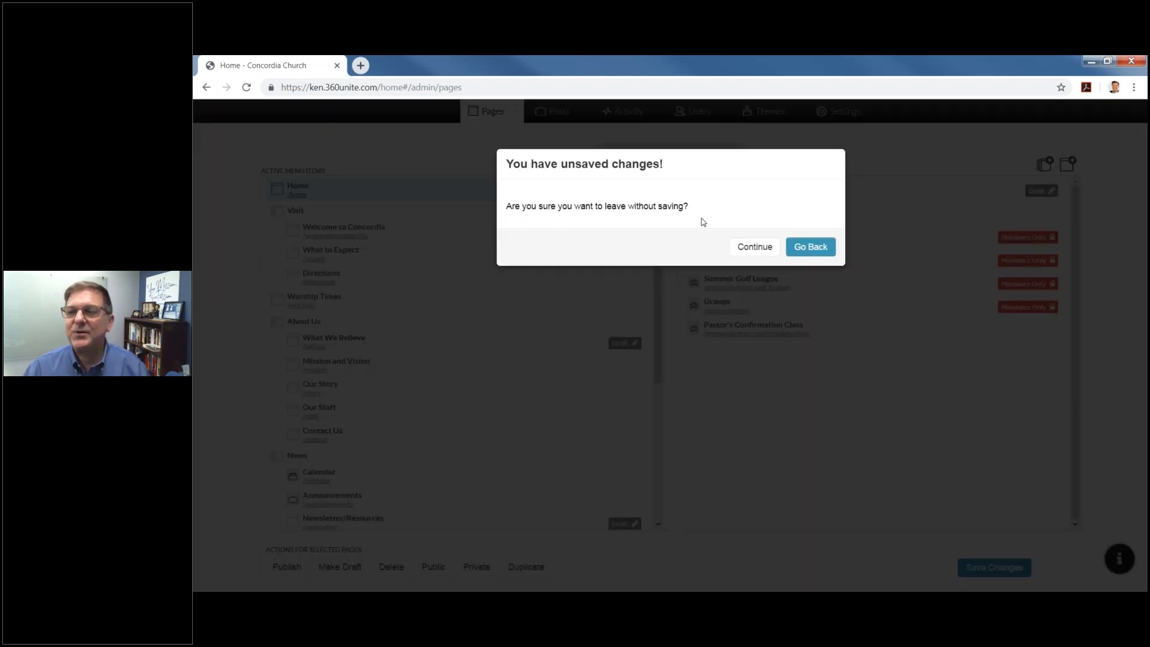
click(755, 246)
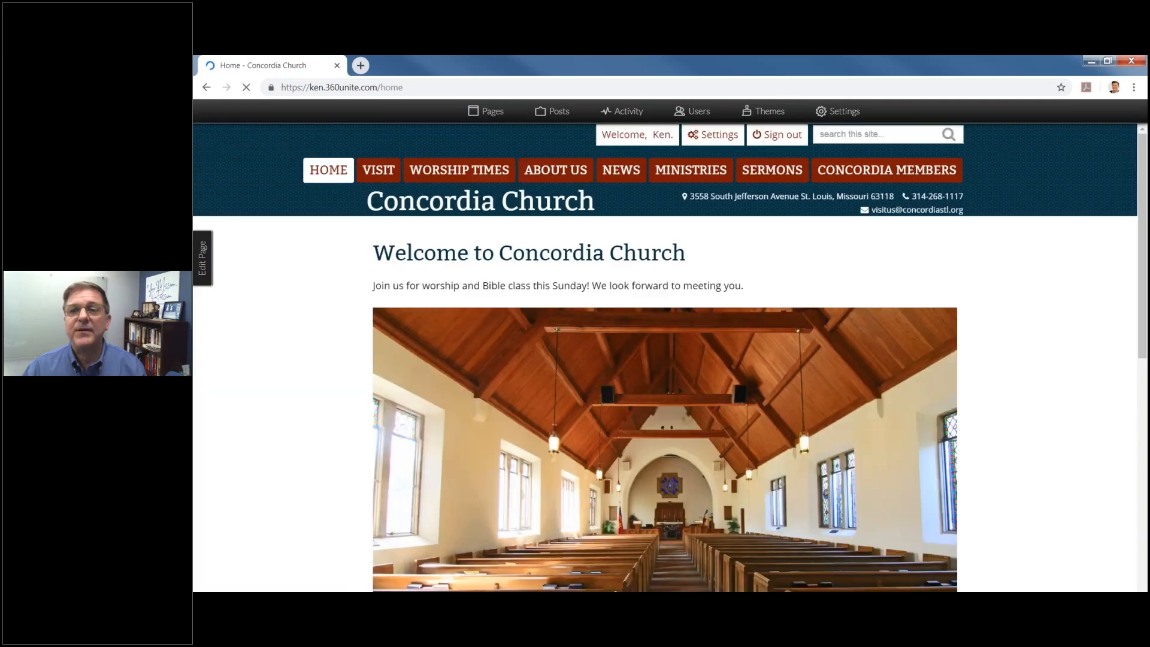
mouse_move(371, 182)
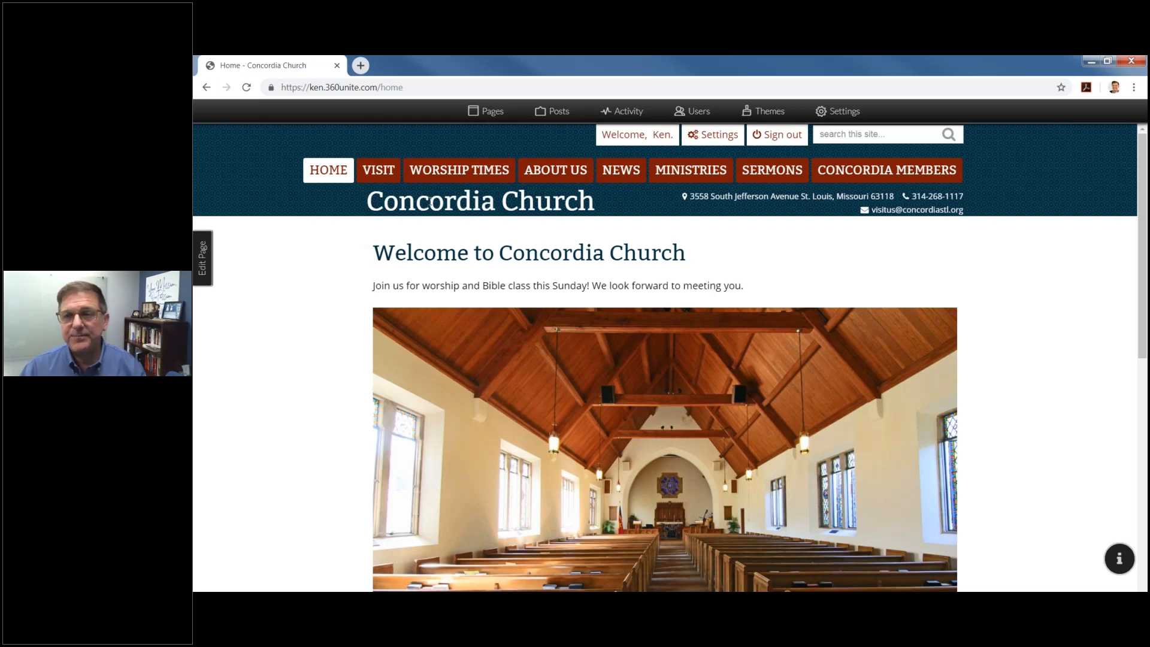
Step: Add a new page from the Blank Page template and name it "Bible Study"
click(498, 112)
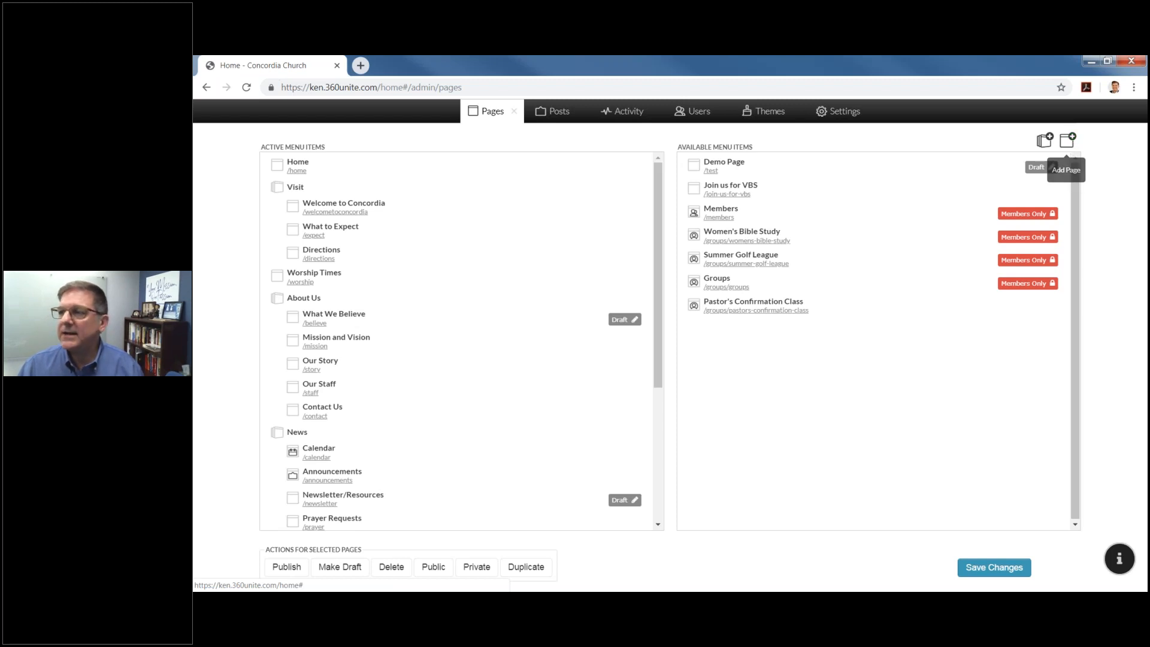
click(1071, 149)
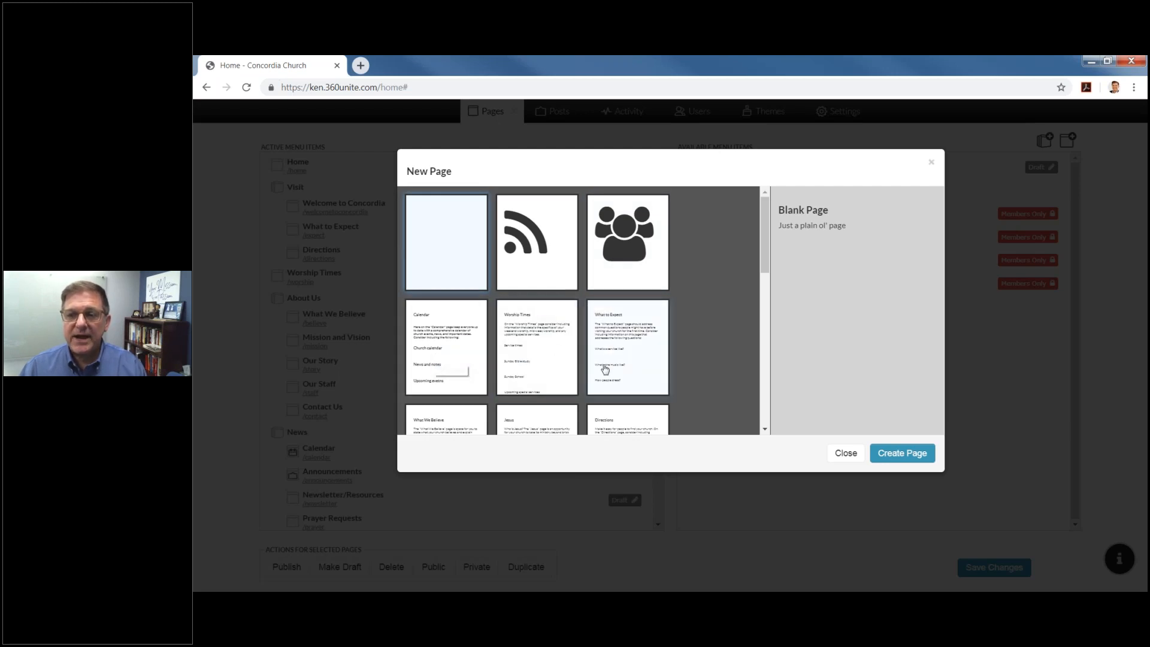
scroll(619, 358, down, 1)
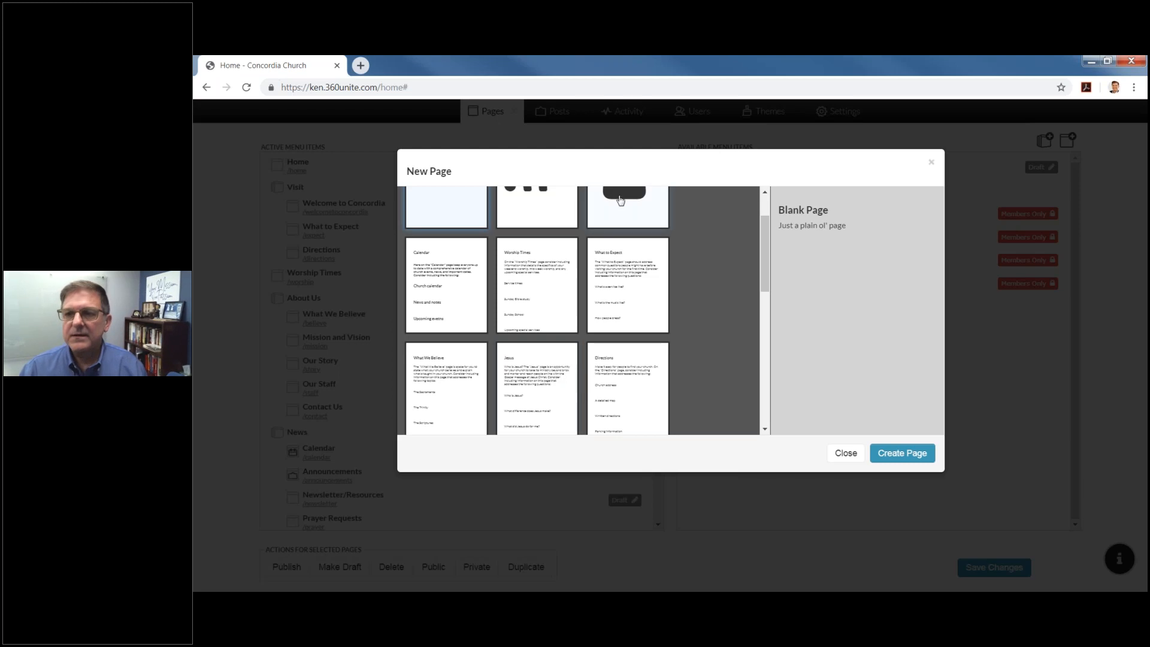
scroll(443, 303, up, 1)
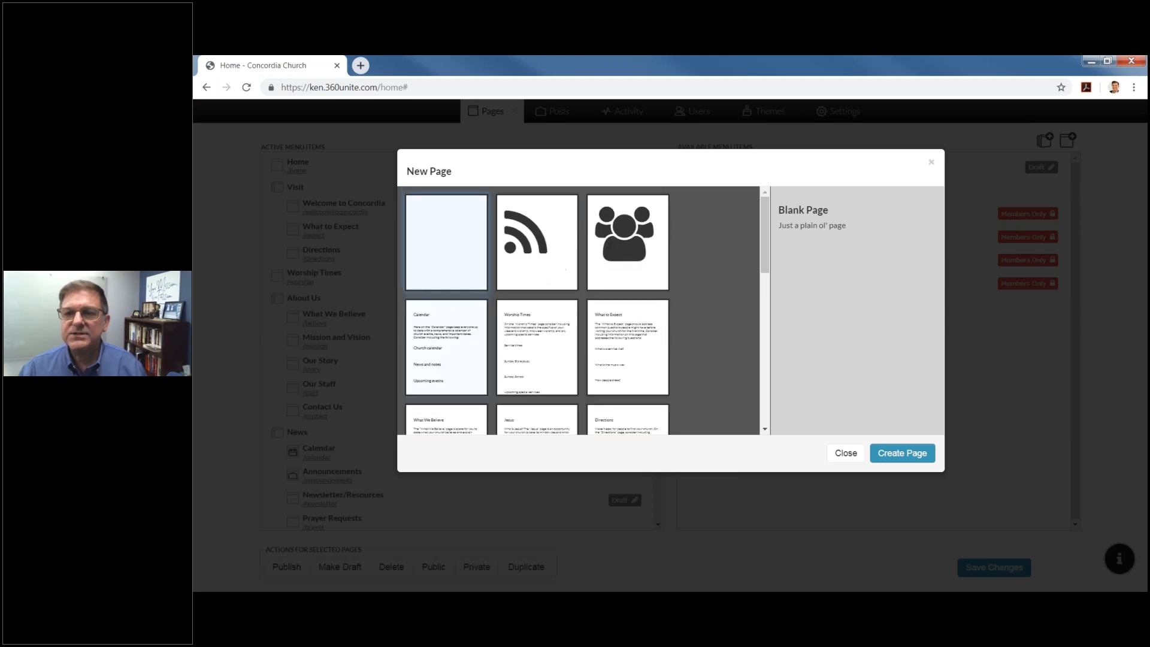
double_click(449, 263)
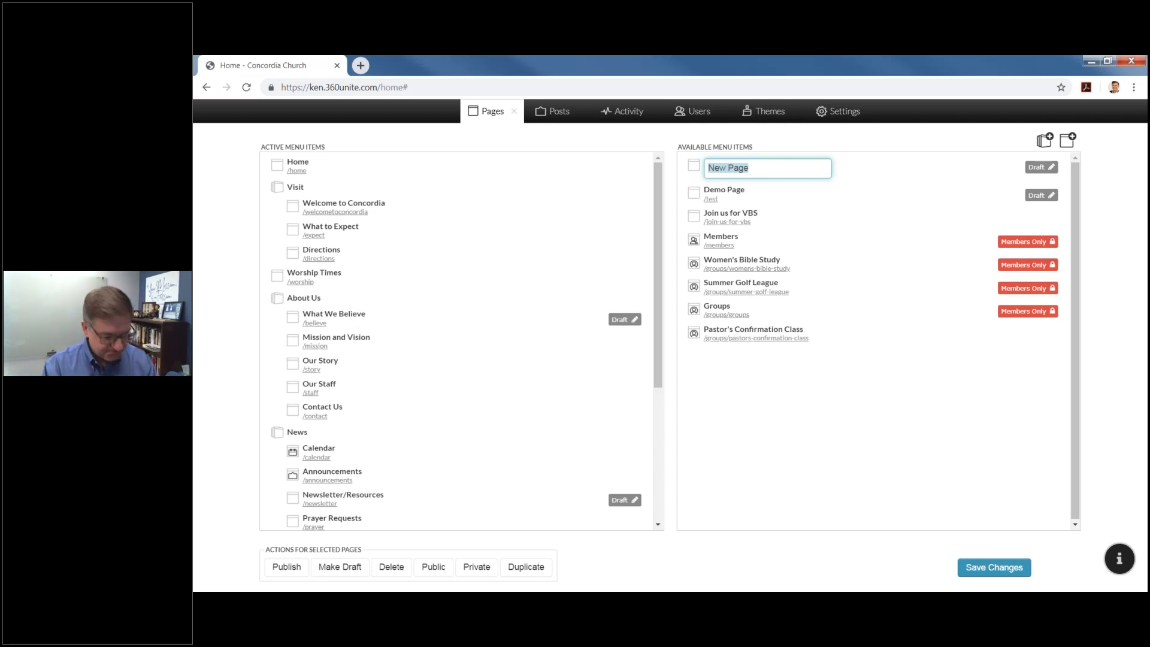
text(Bible)
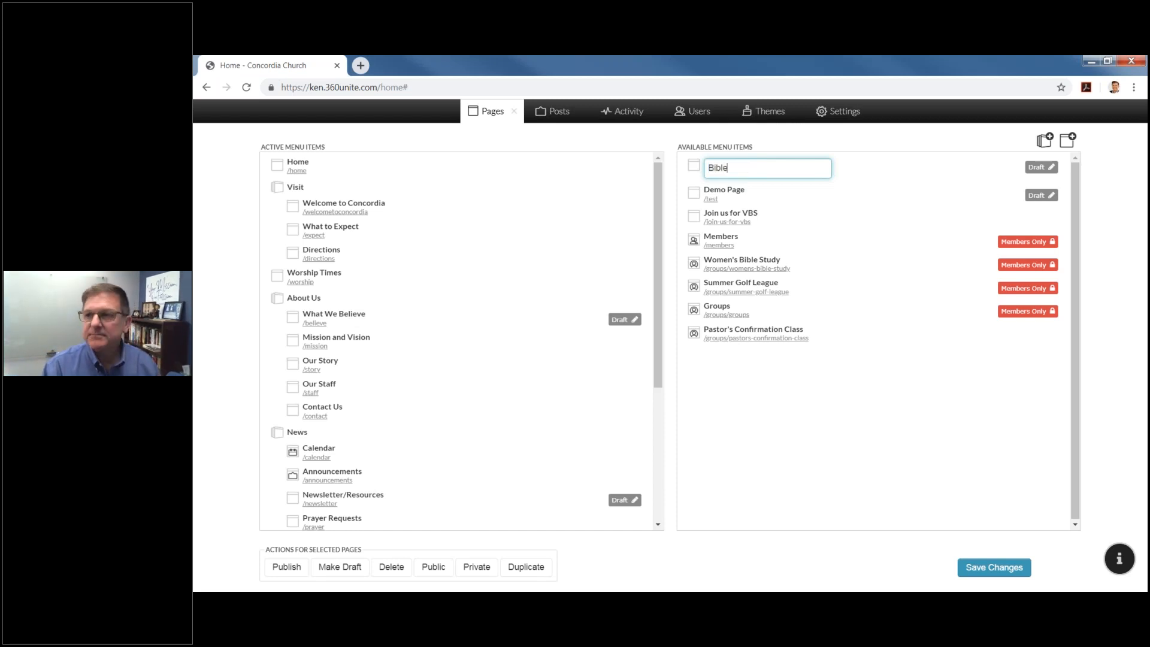
text( Study)
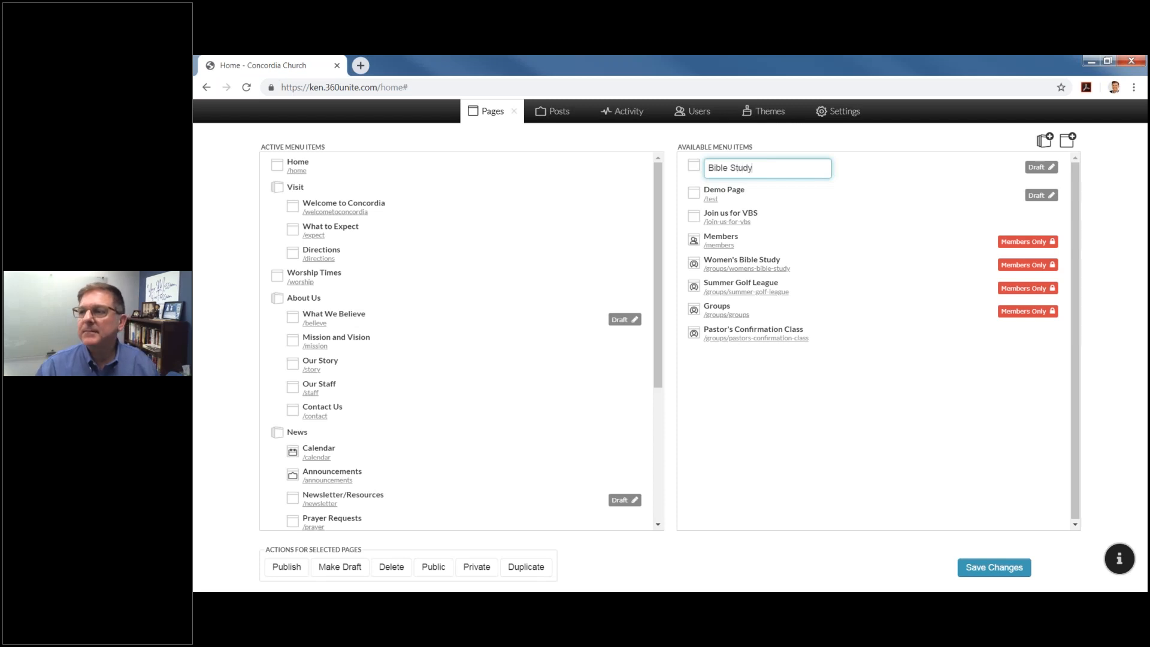
click(739, 437)
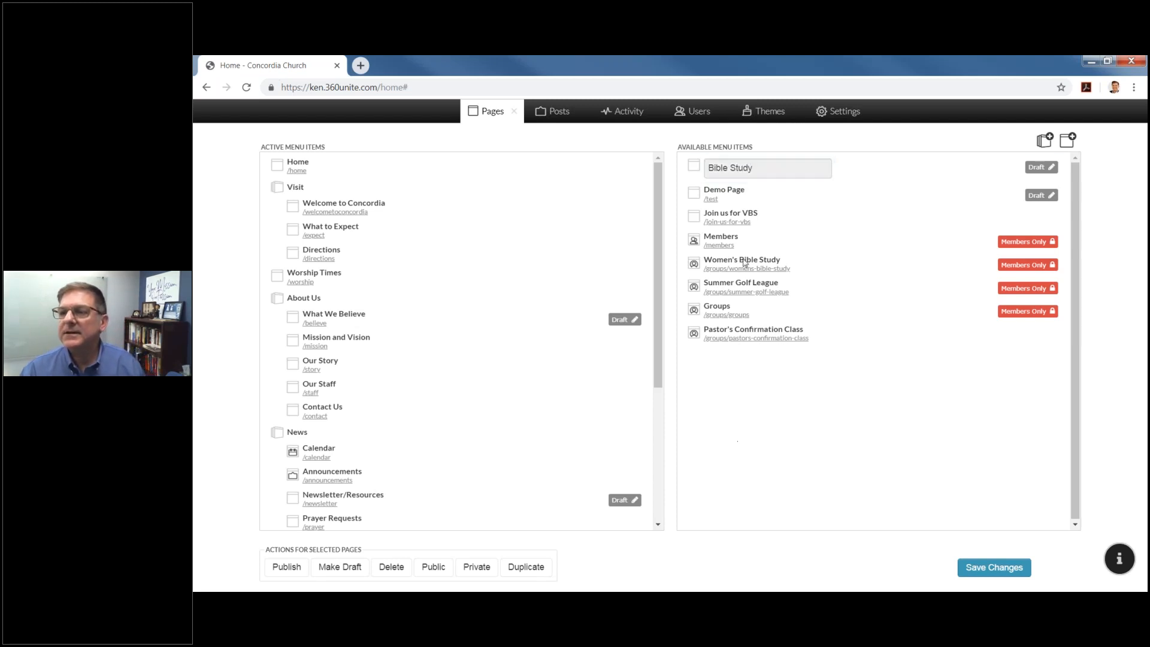
Step: Open the new Bible Study page for editing, set its page title to "Weekly Bible Studies" and save the page
click(714, 171)
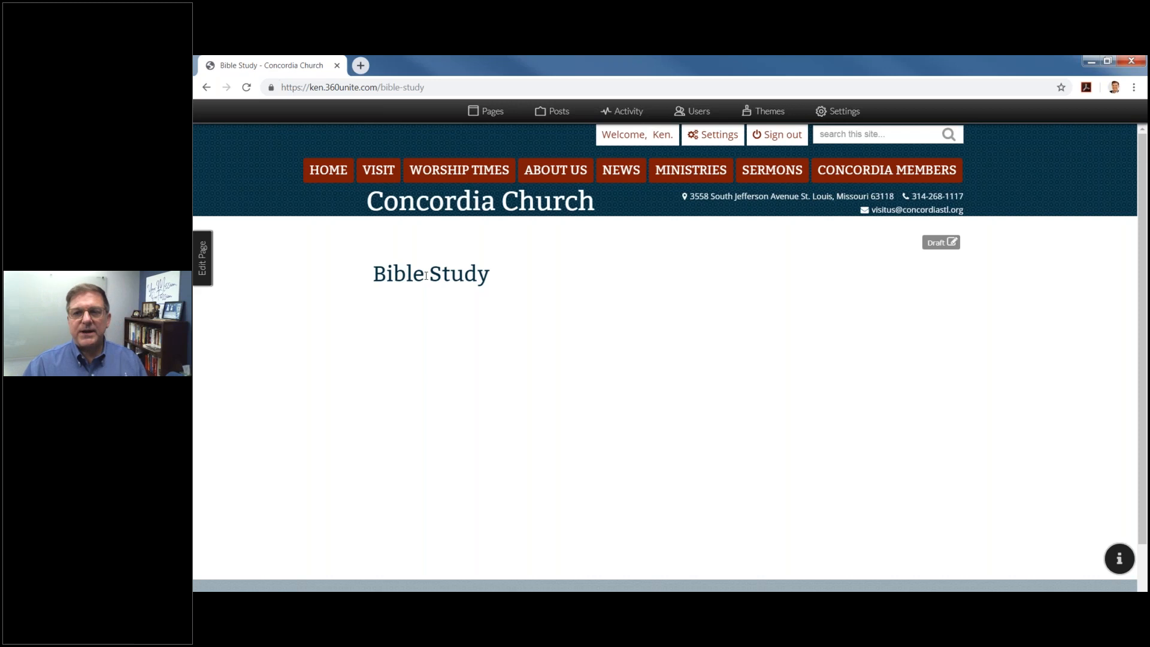
click(204, 270)
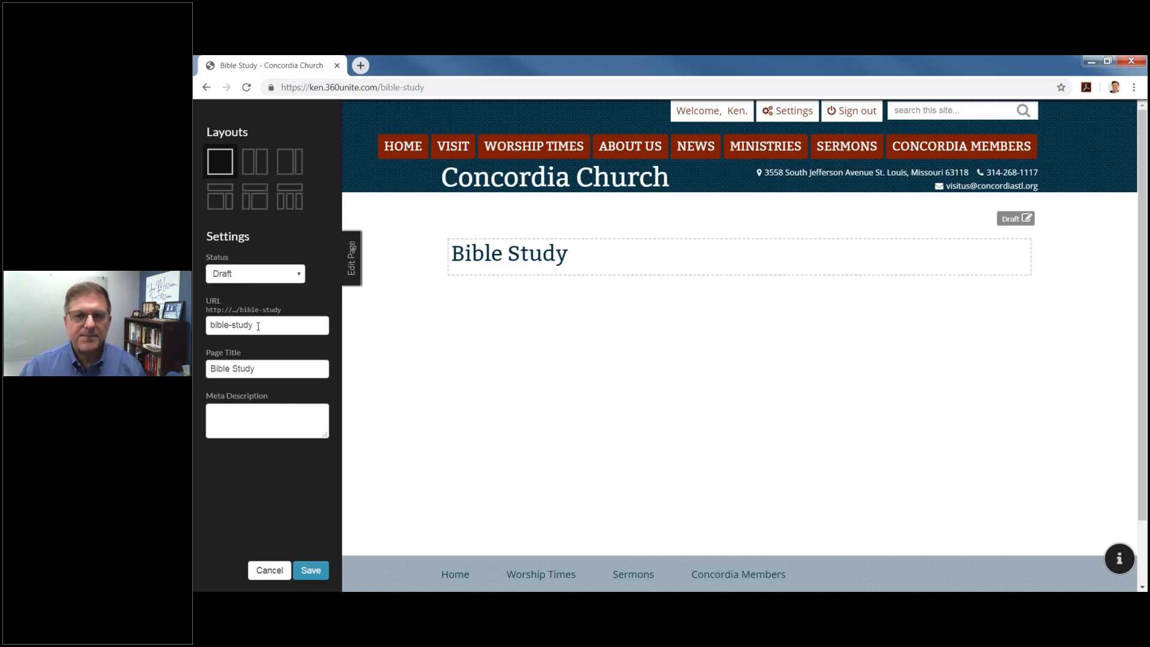
click(212, 366)
drag(212, 364, 264, 368)
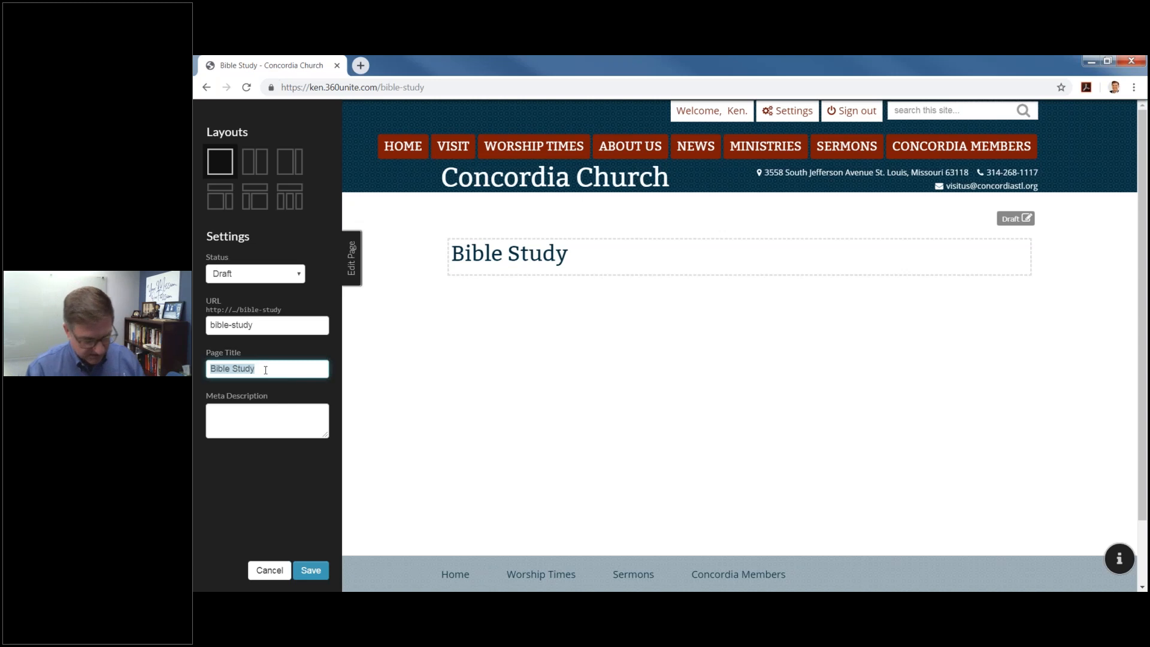
text(Weekly)
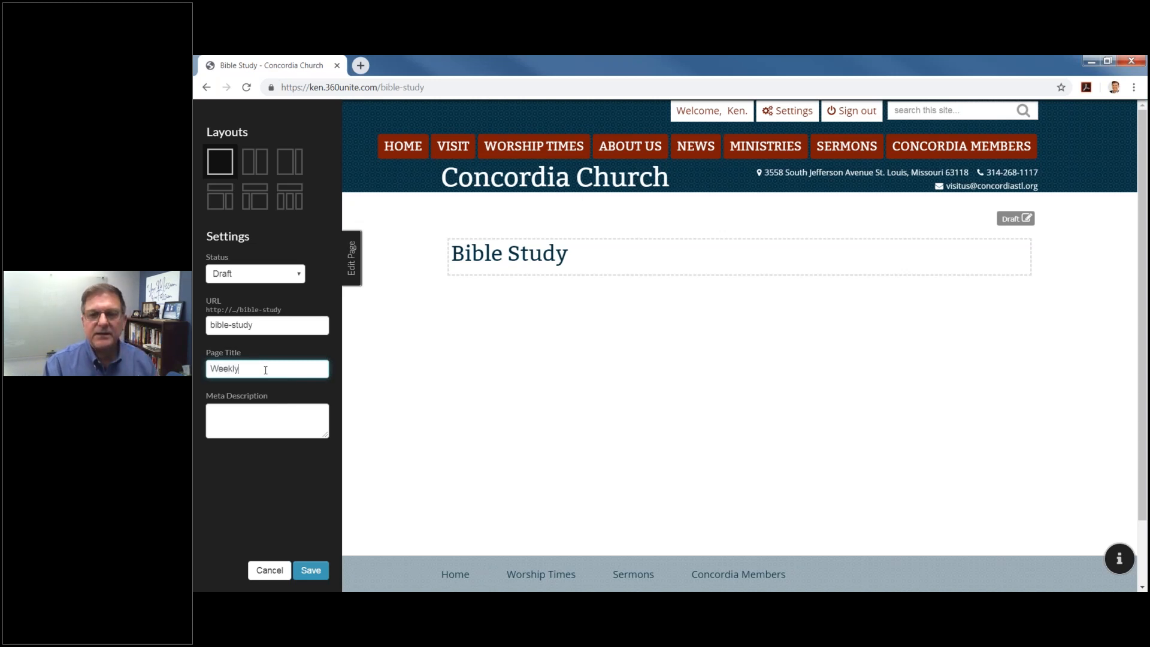
text( Bible S)
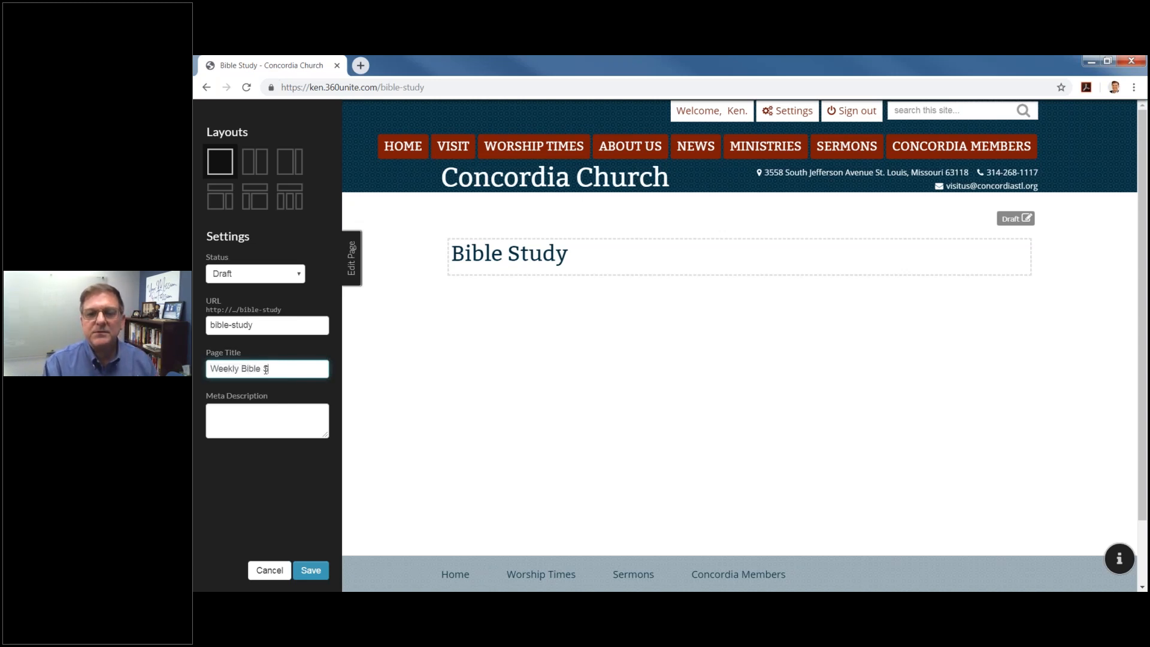
text(tudies)
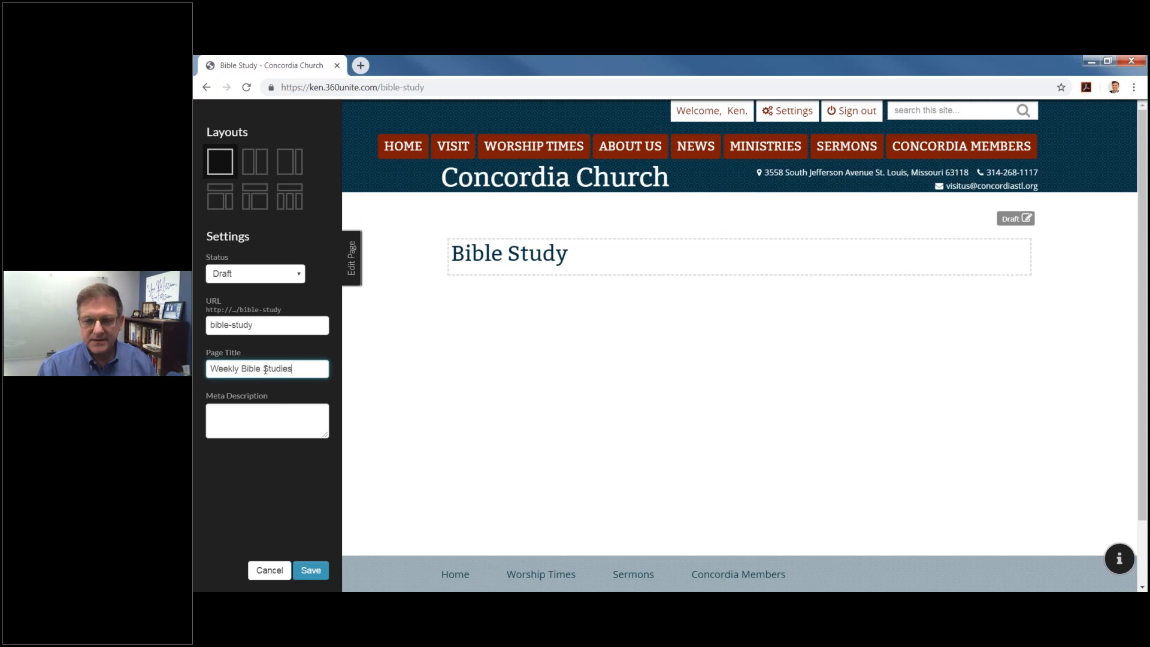
click(323, 573)
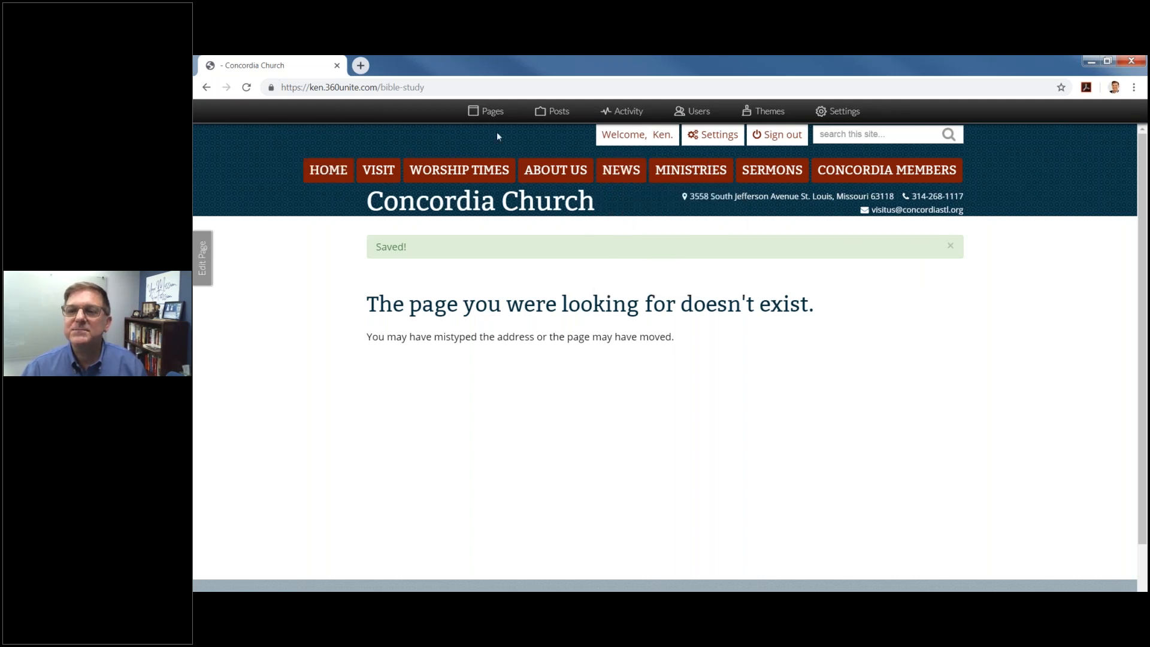
Step: Return to the page list and add another page from the Blank Page template, naming it "Bible Studies"
click(488, 111)
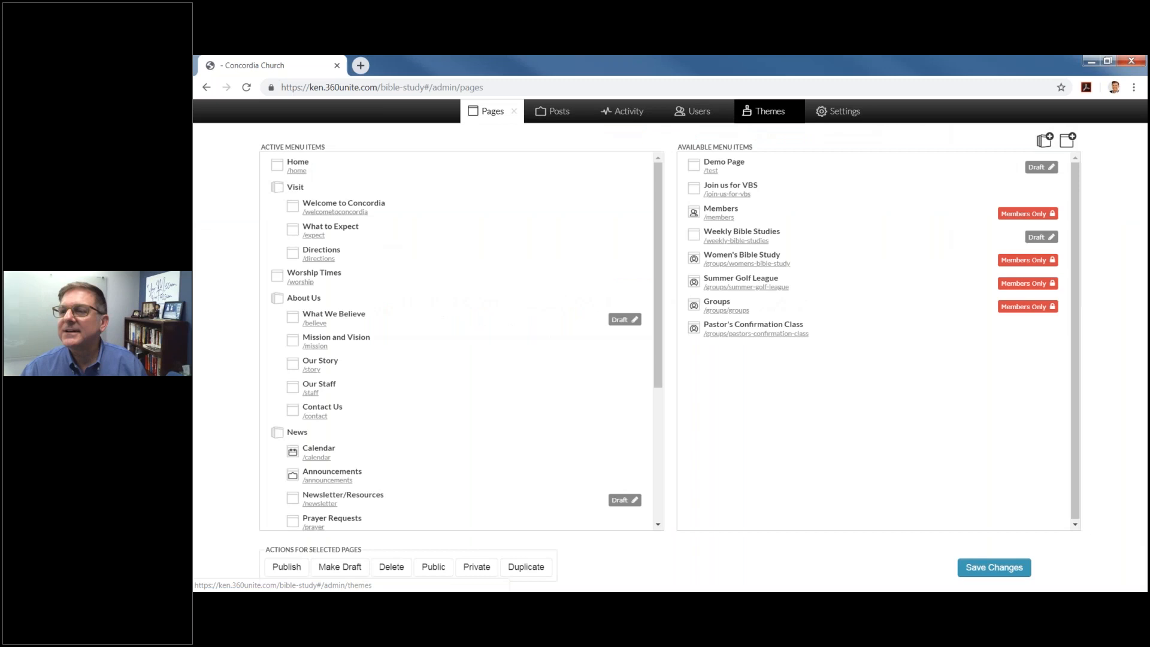
click(1045, 140)
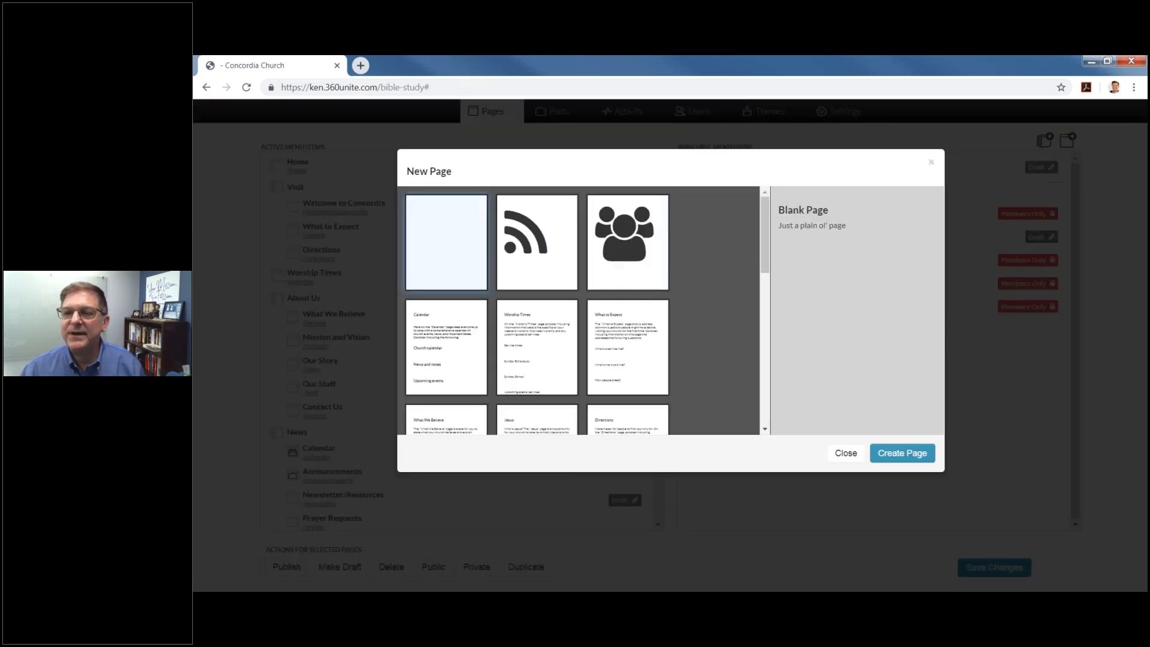
double_click(449, 234)
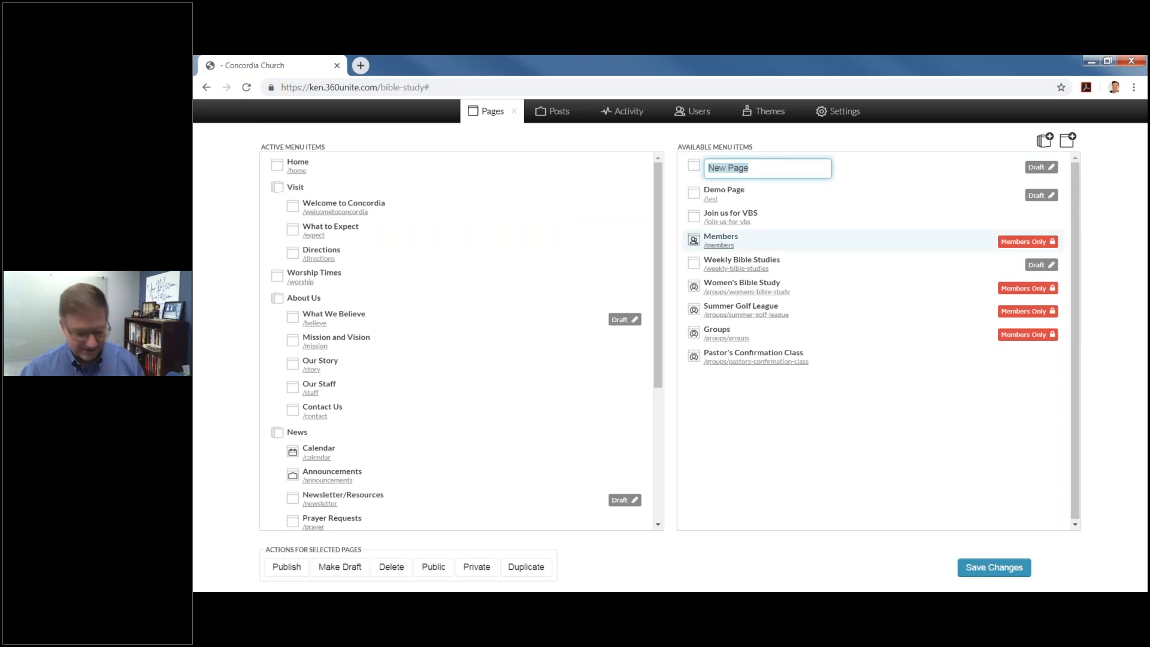
text(Bible Studies)
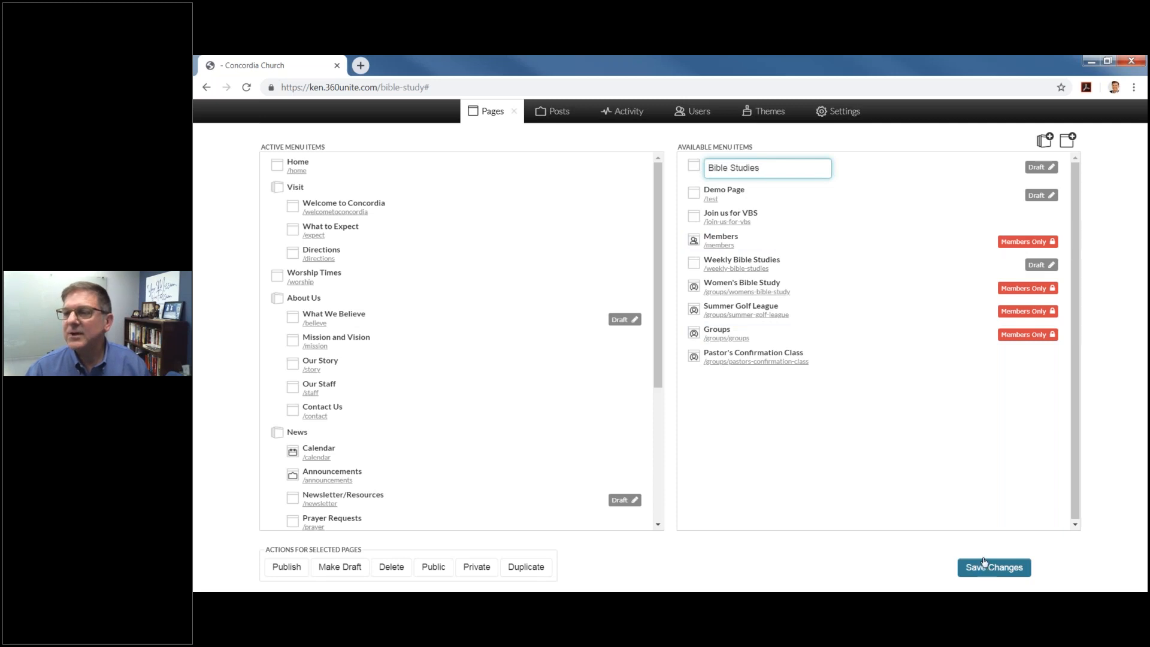
Step: Open the Weekly Bible Studies page in edit mode and examine its URL, page title and meta description settings
click(736, 269)
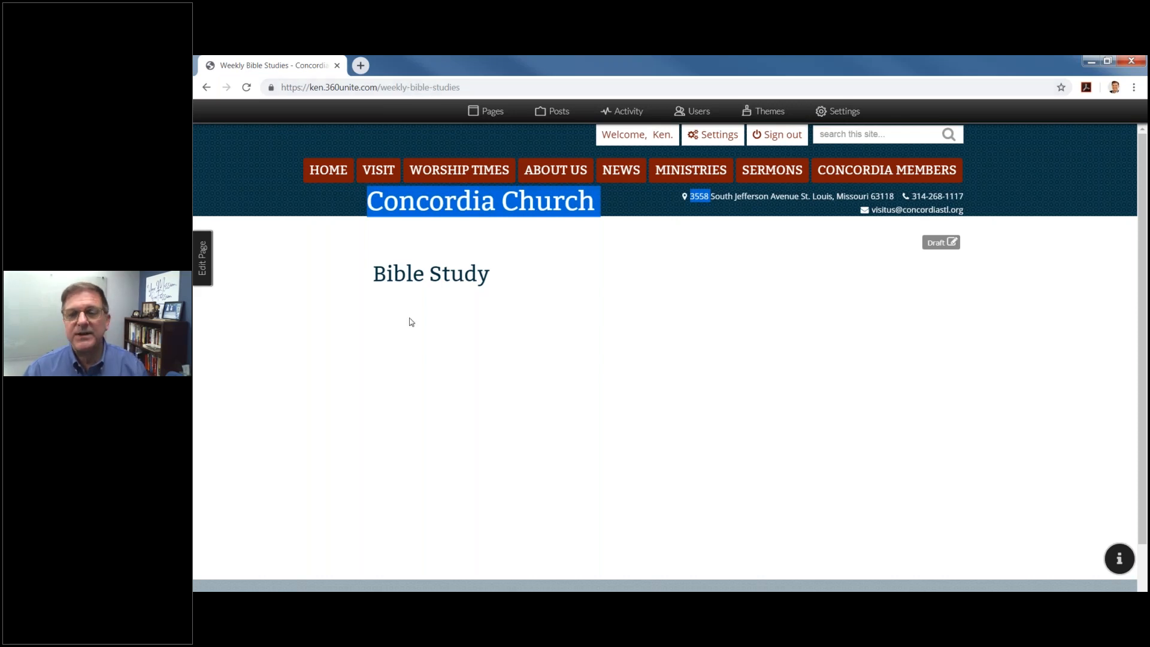
click(203, 257)
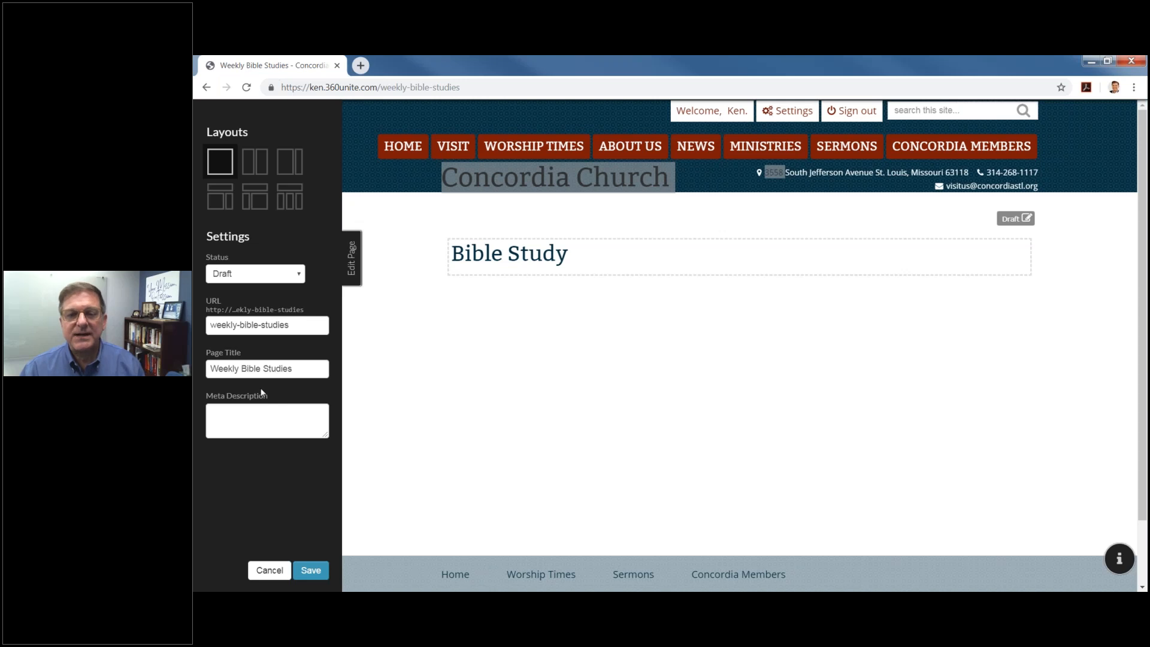
click(254, 411)
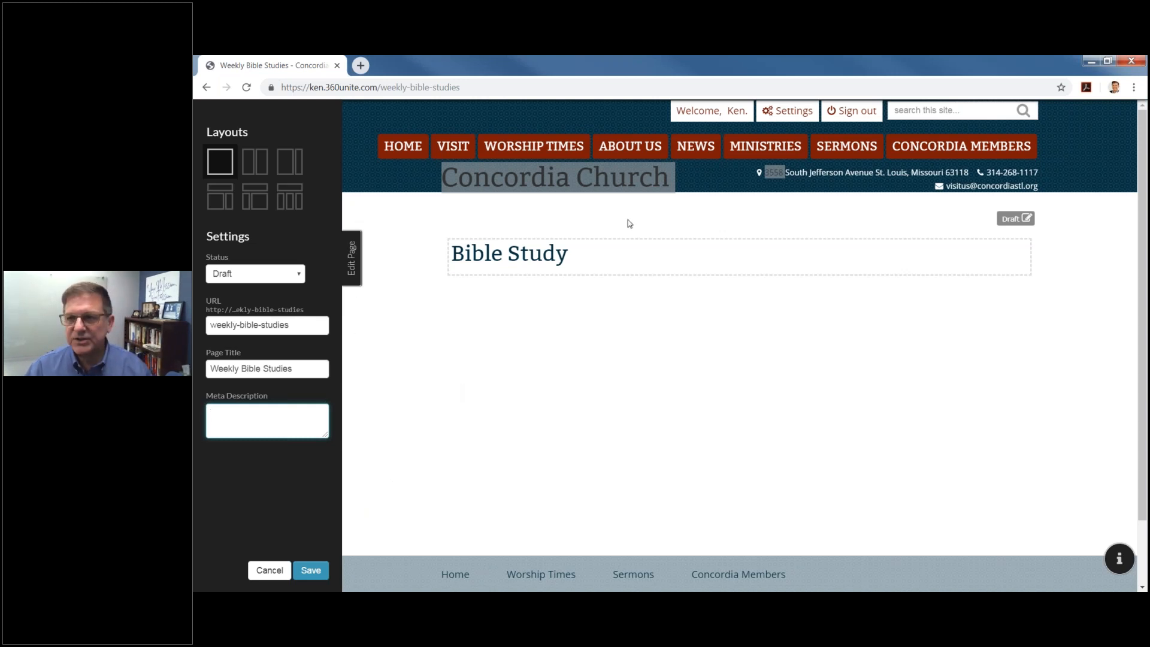
Step: On the Worship Times page, add the sub-bullet "Genesis - How it all begins" under the Sunday Bible study item, save and close the editor
click(522, 153)
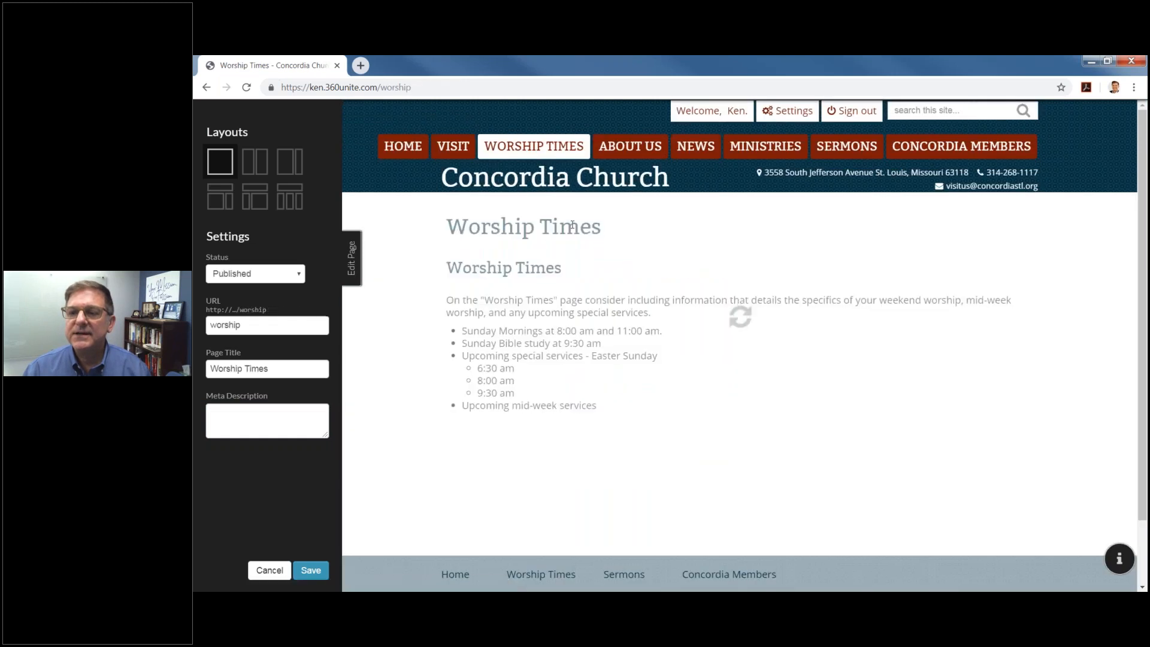
click(661, 401)
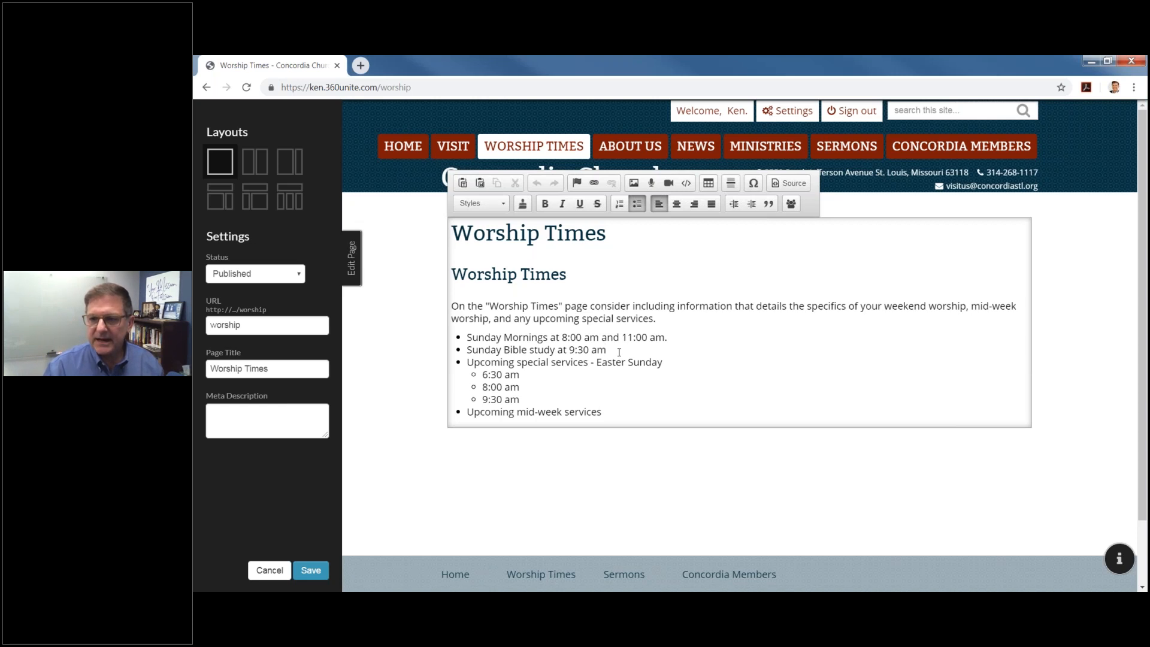
key(Return)
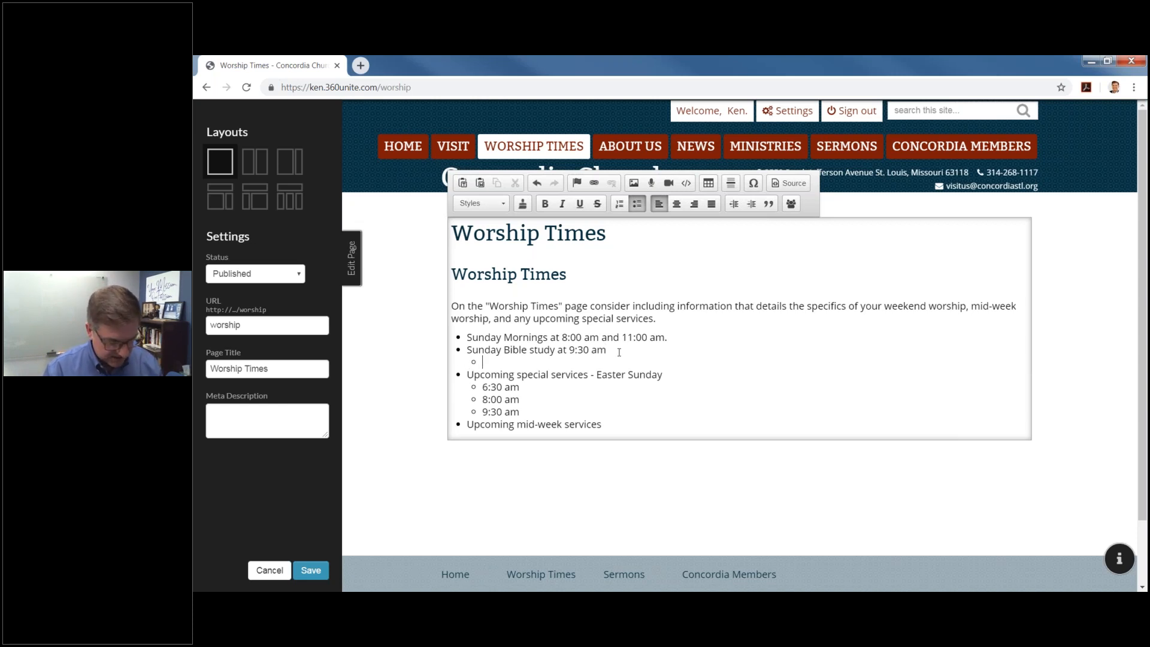
text(Gen)
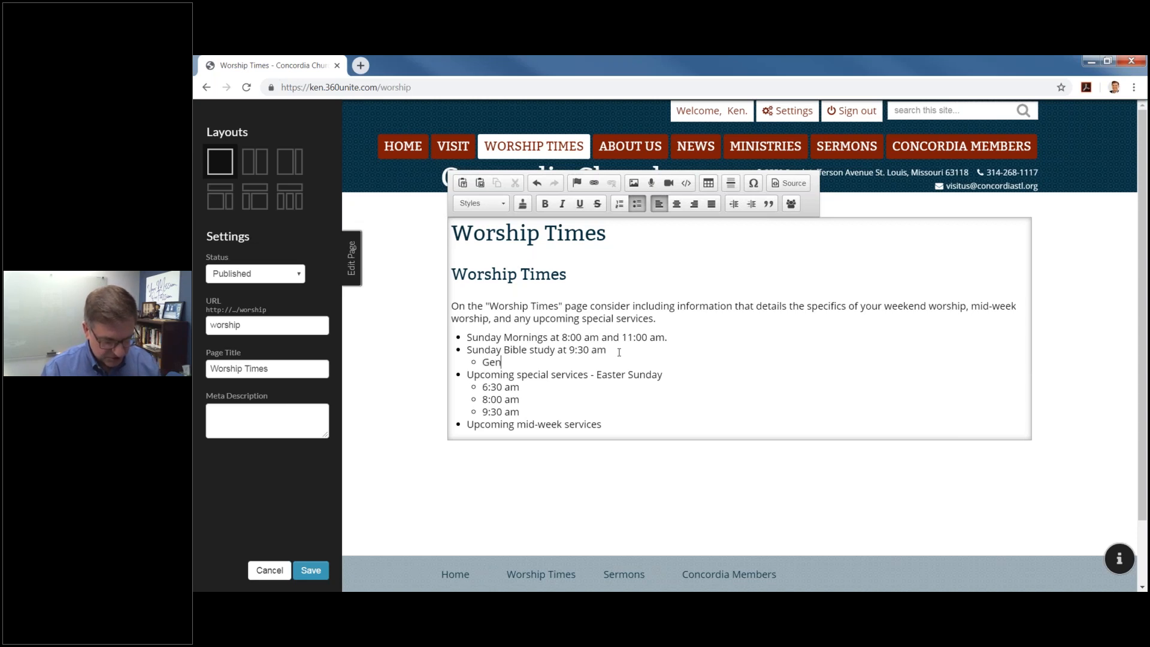
text(esis - )
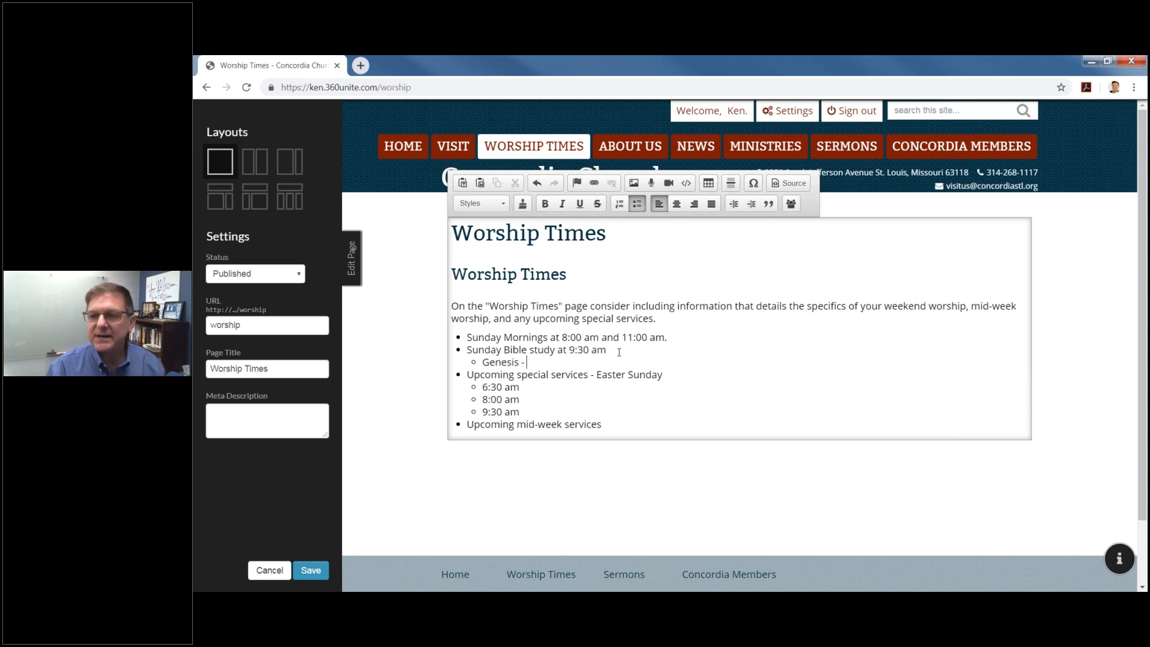
text(How i)
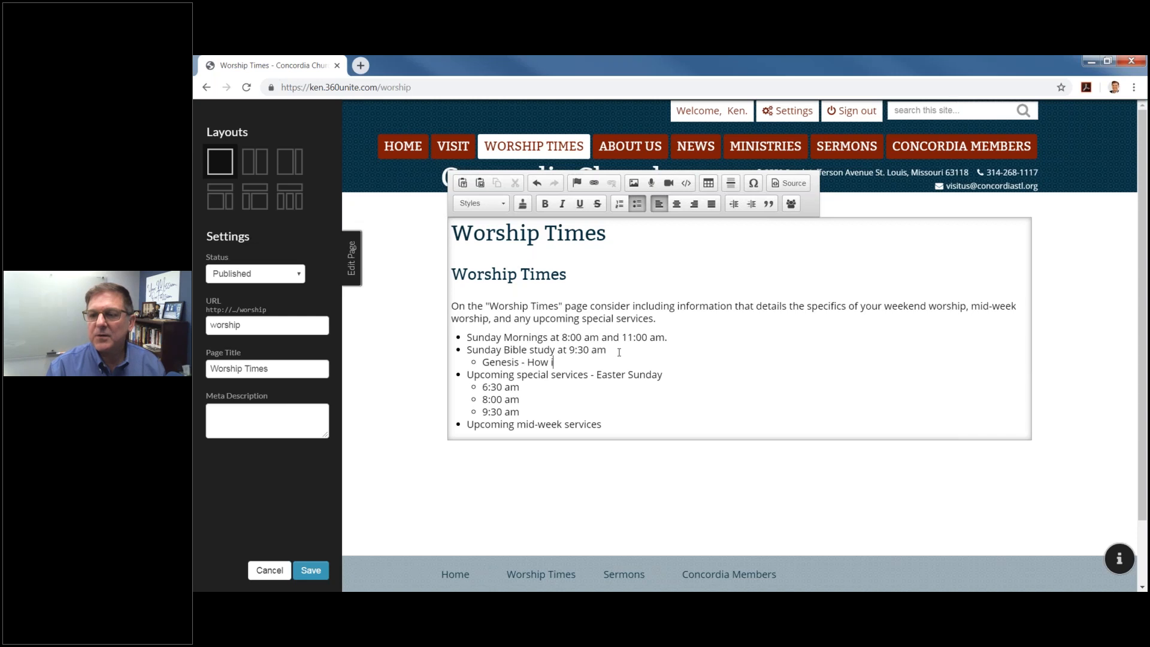
text(t all begins)
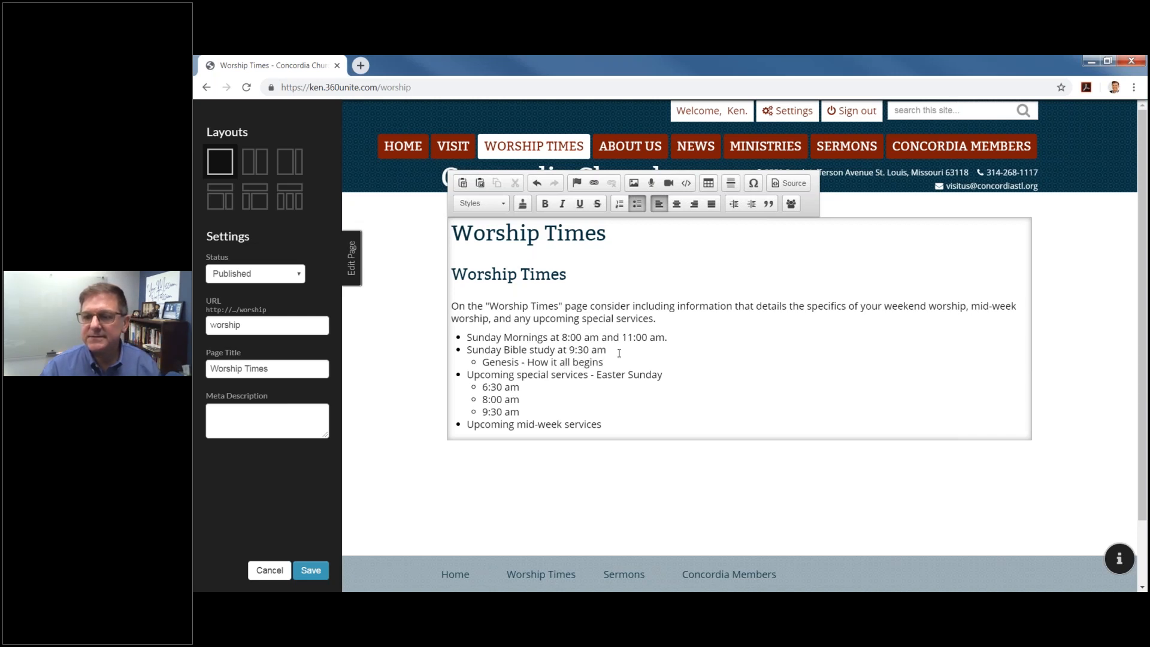
click(628, 478)
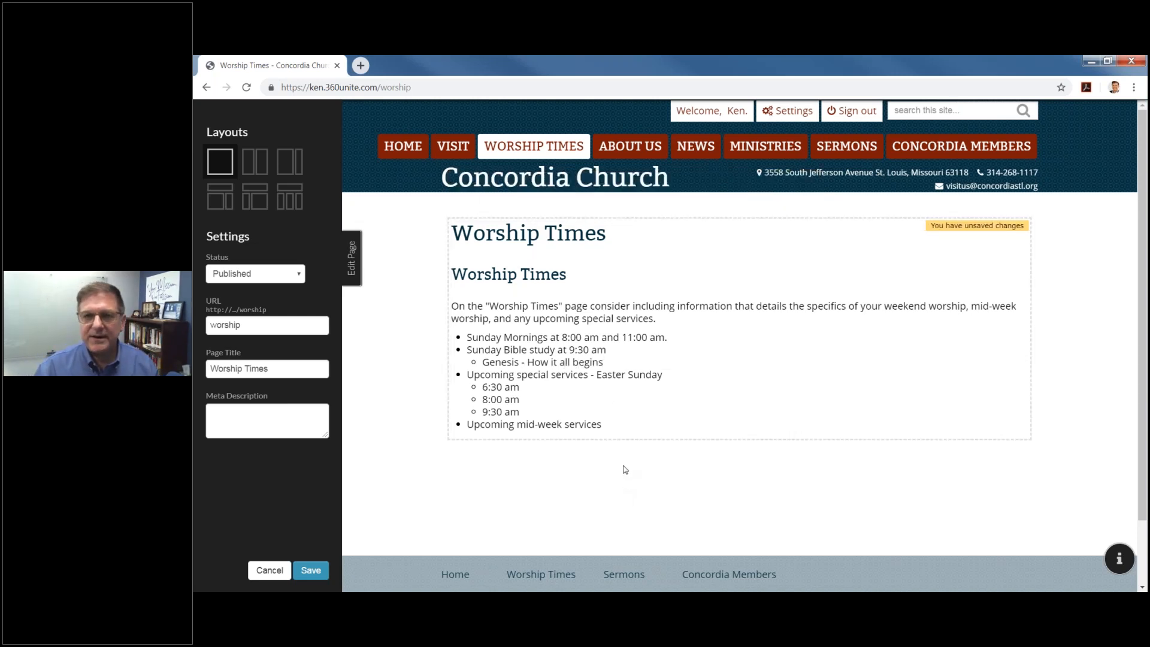
click(664, 318)
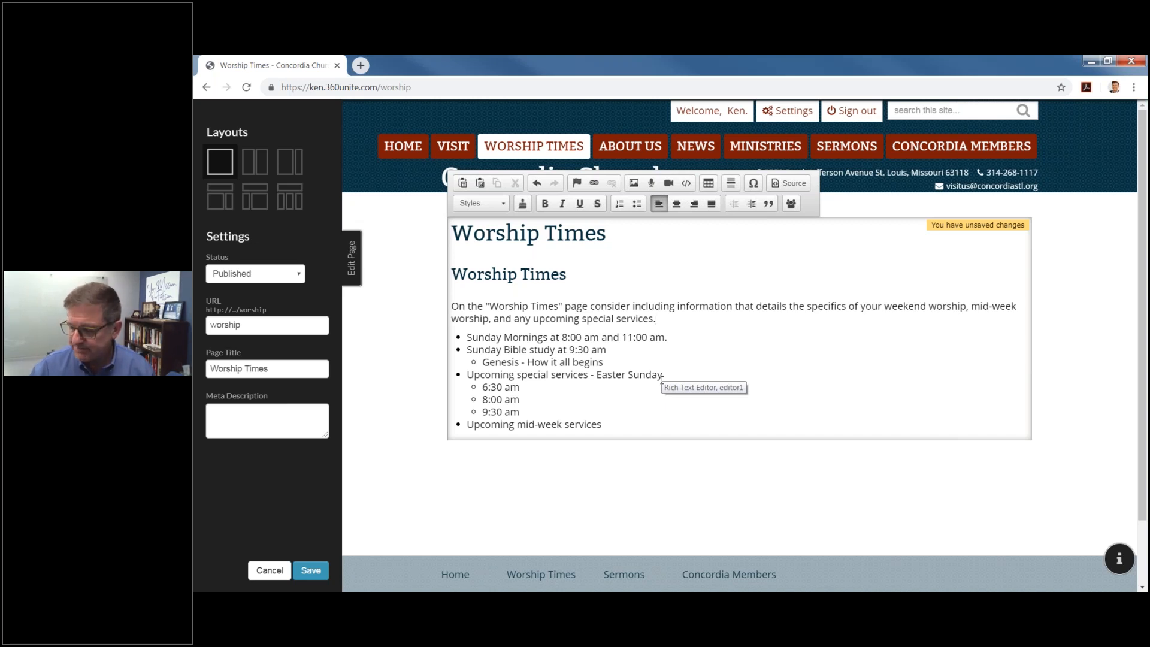
click(793, 485)
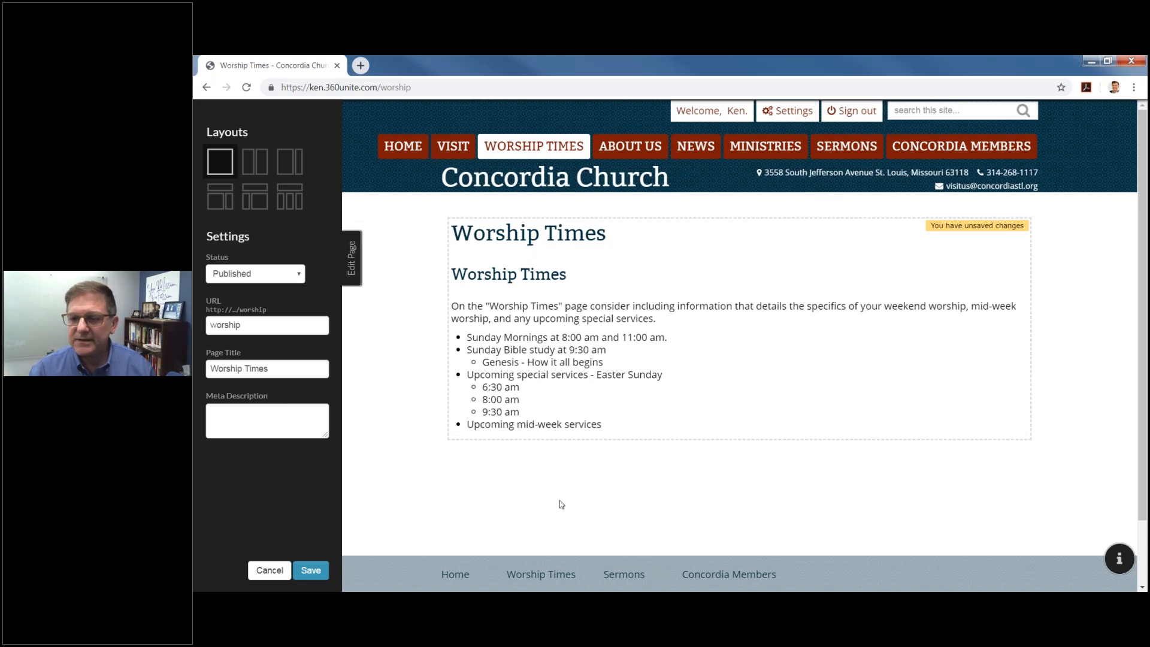
click(311, 570)
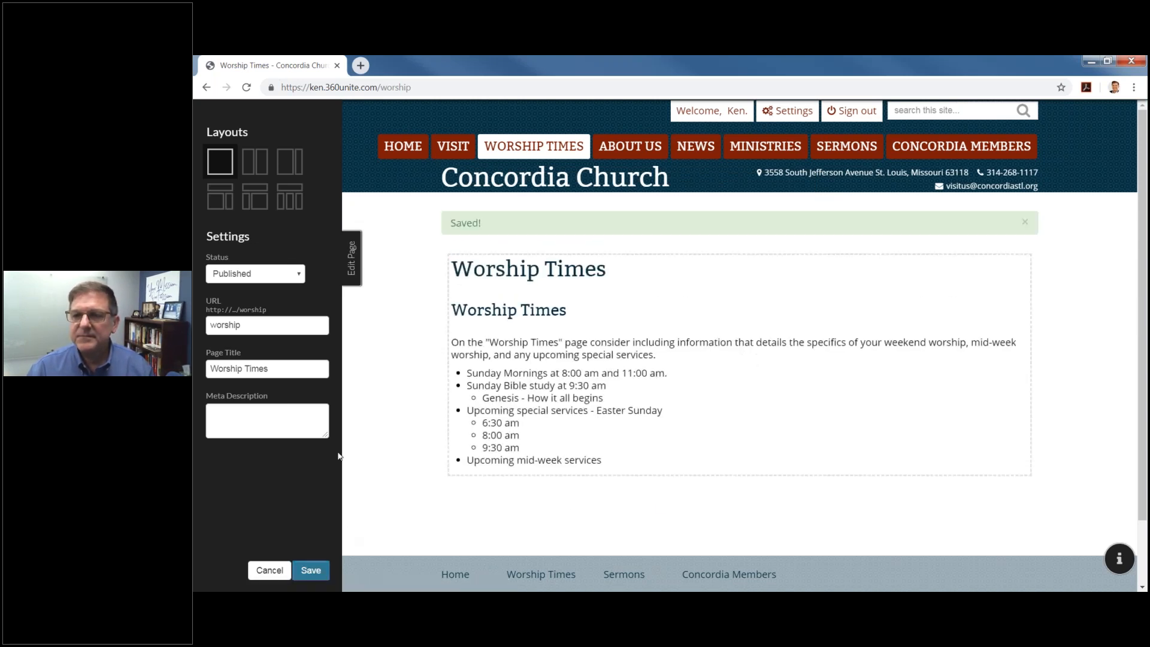
click(352, 267)
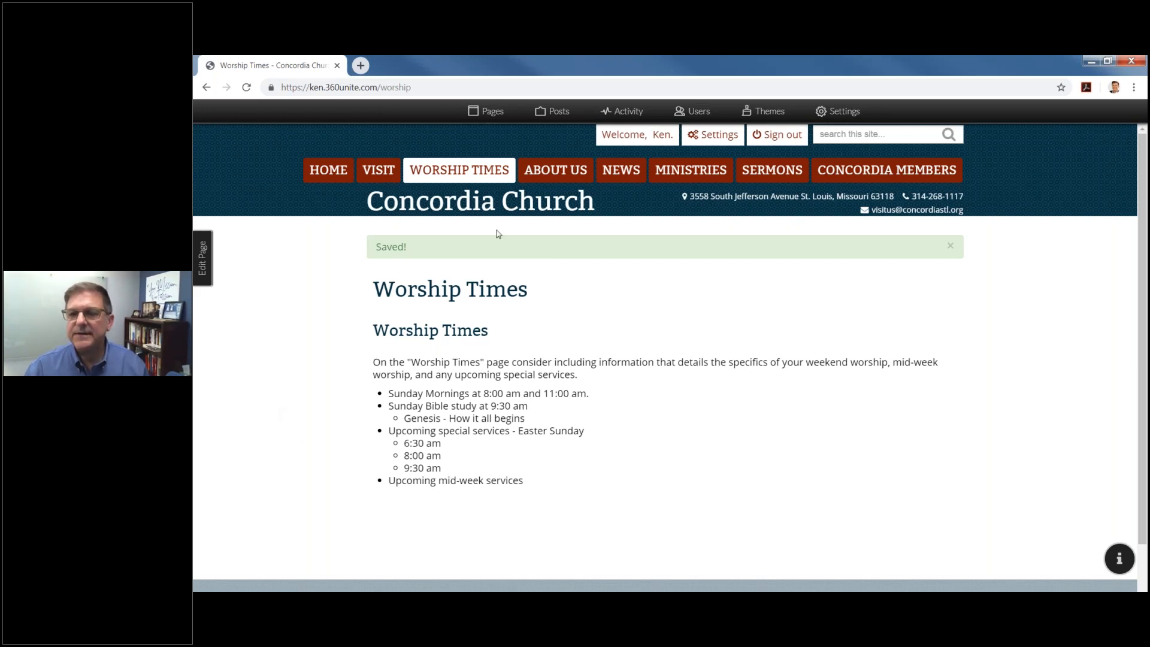
click(202, 280)
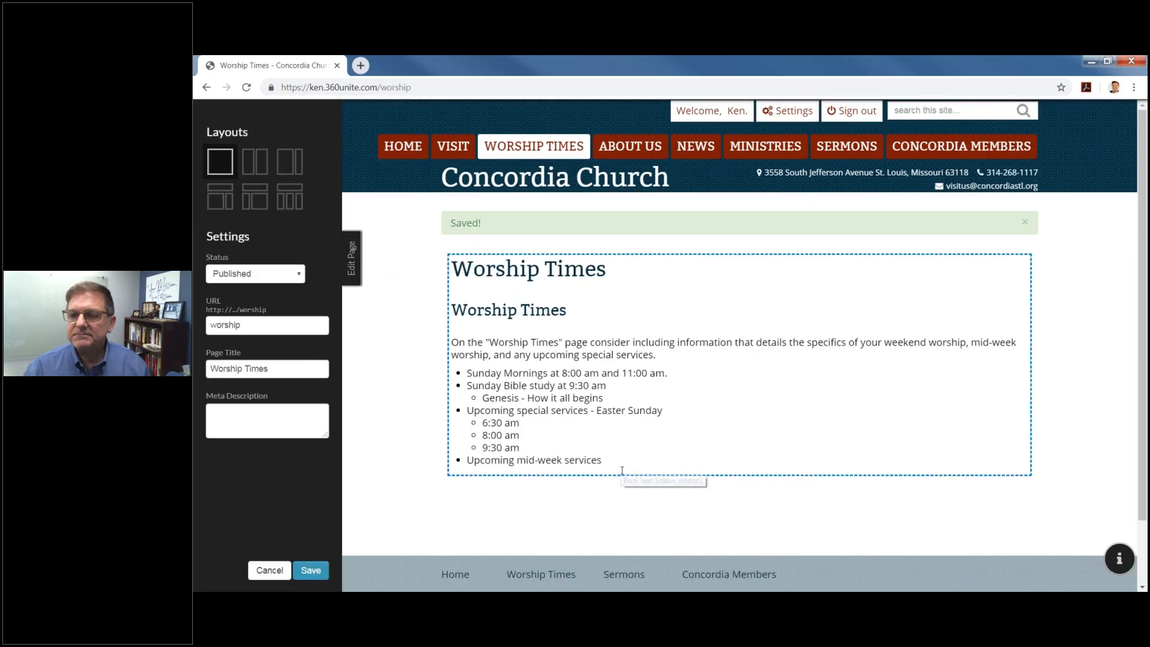
click(622, 471)
key(Return)
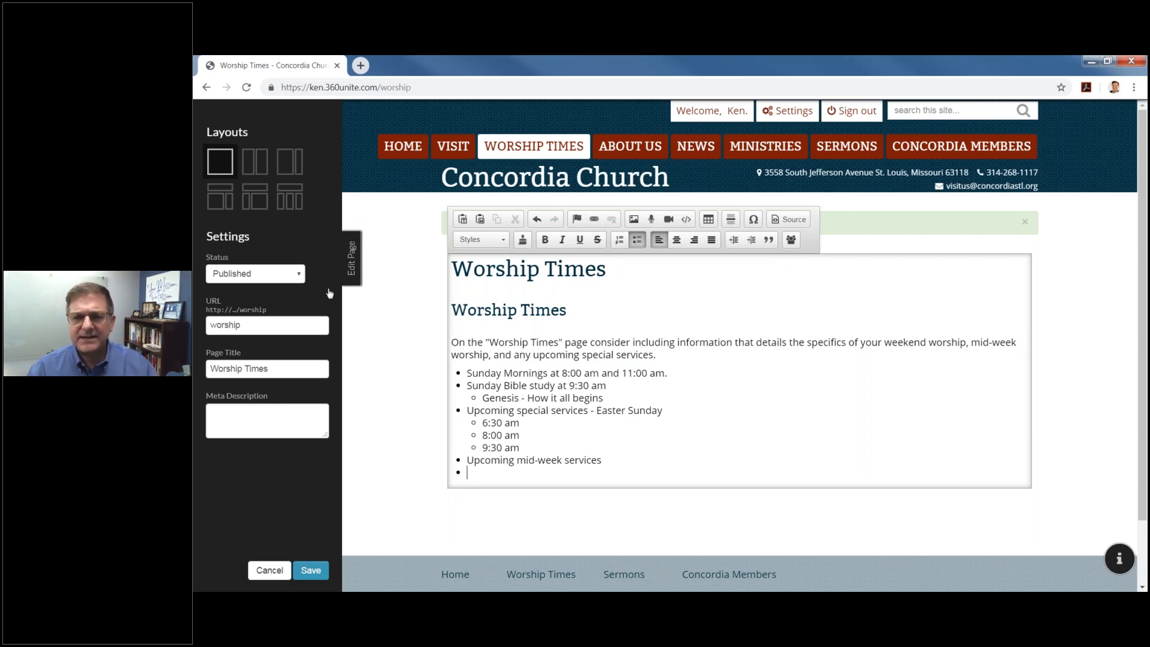
click(352, 267)
Step: Open the Children page under Ministries for editing and change its layout to two equal columns
mouse_move(668, 173)
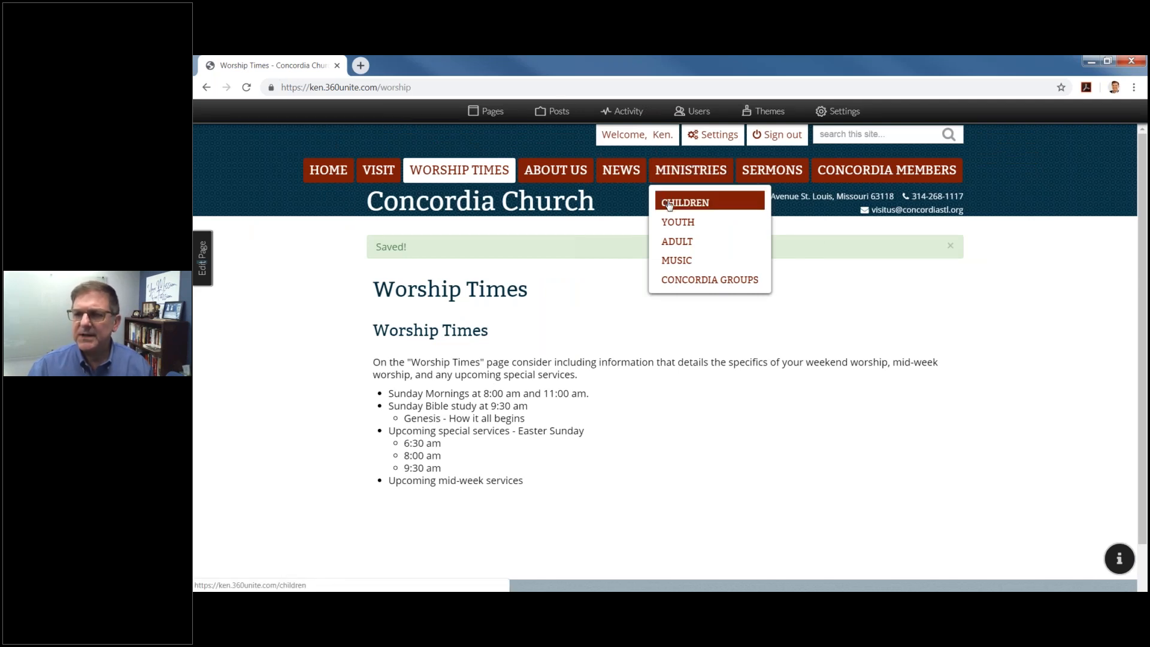
click(669, 205)
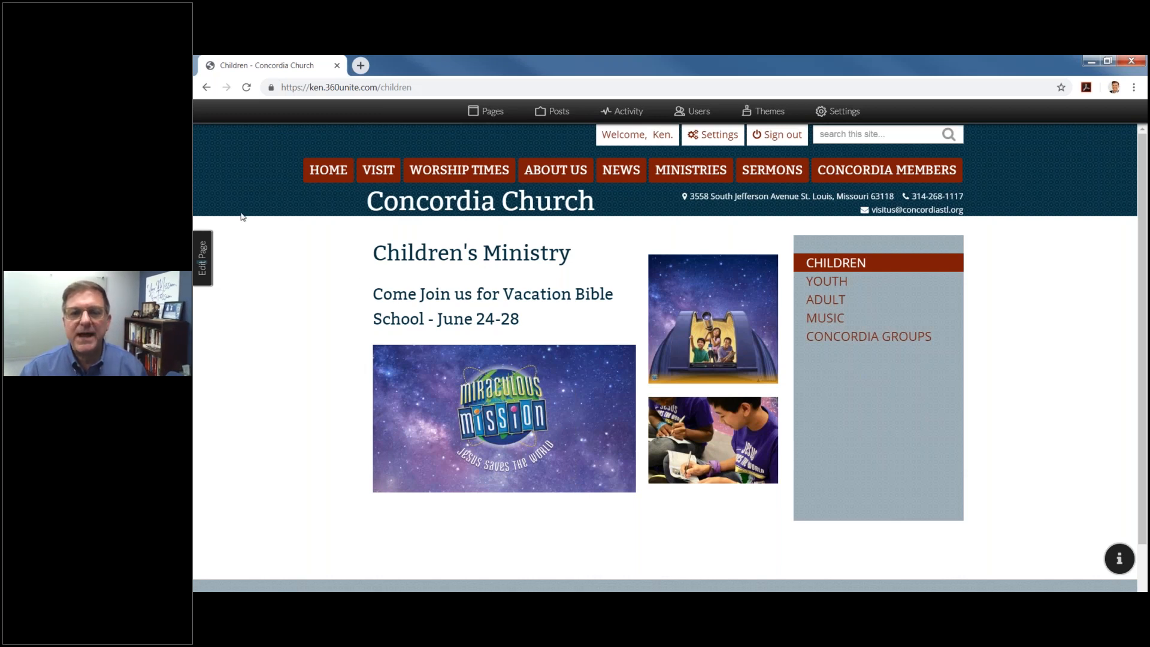
click(202, 257)
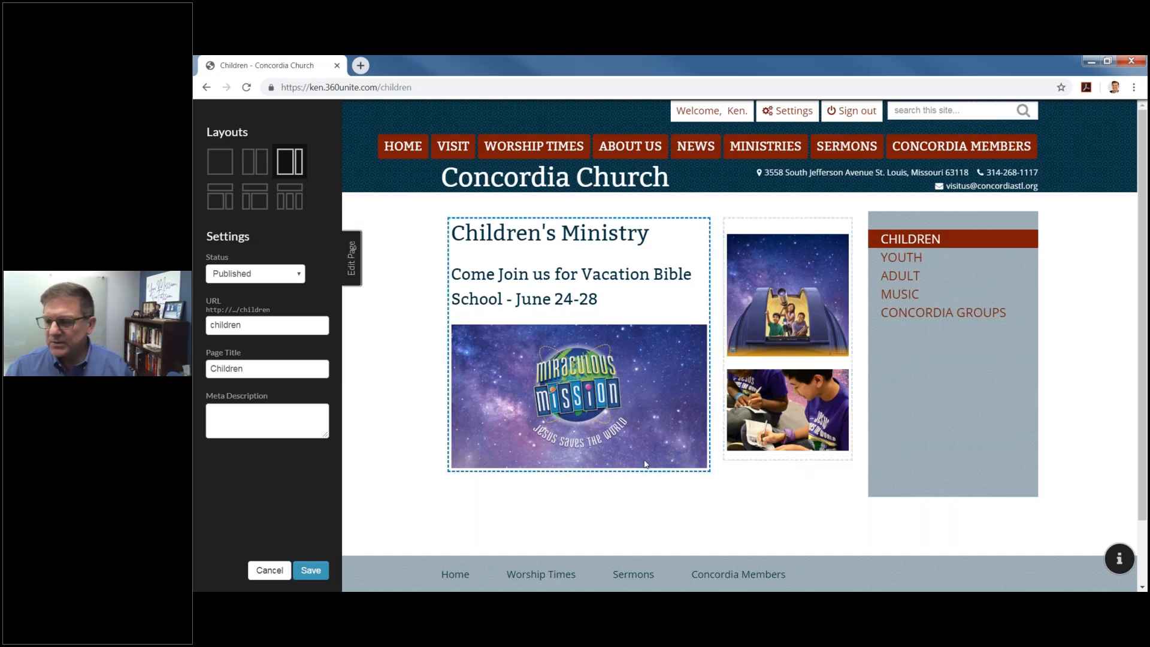
click(253, 174)
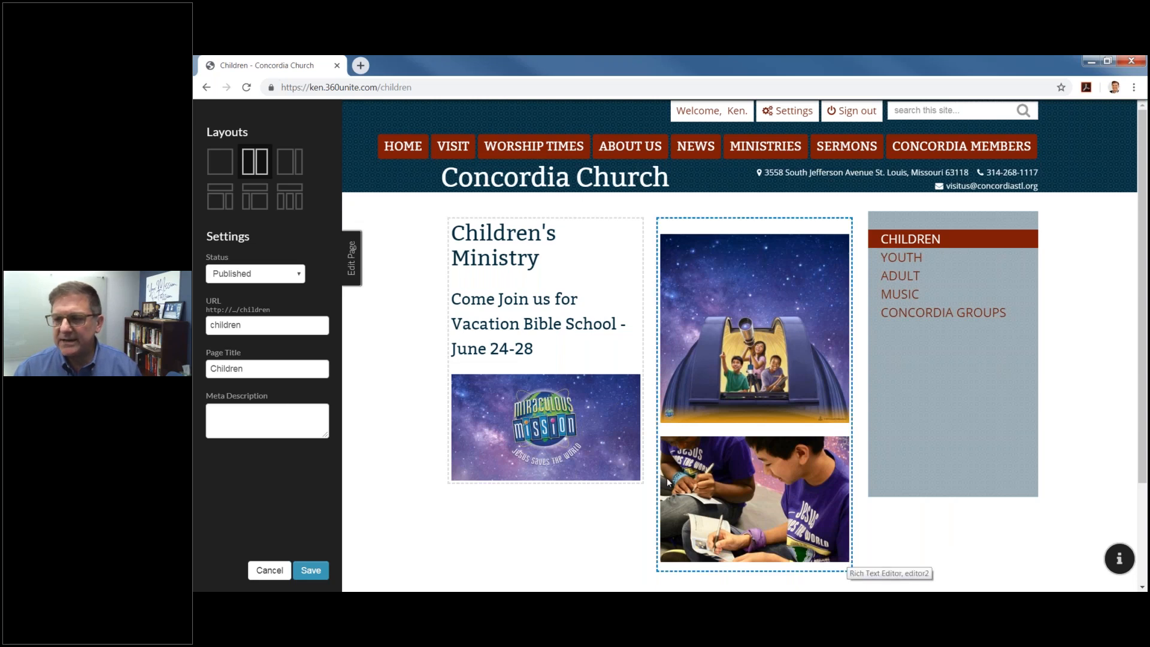
Step: Activate the content editors of the Children's Ministry text column and the adjacent picture column to examine their contents
click(639, 475)
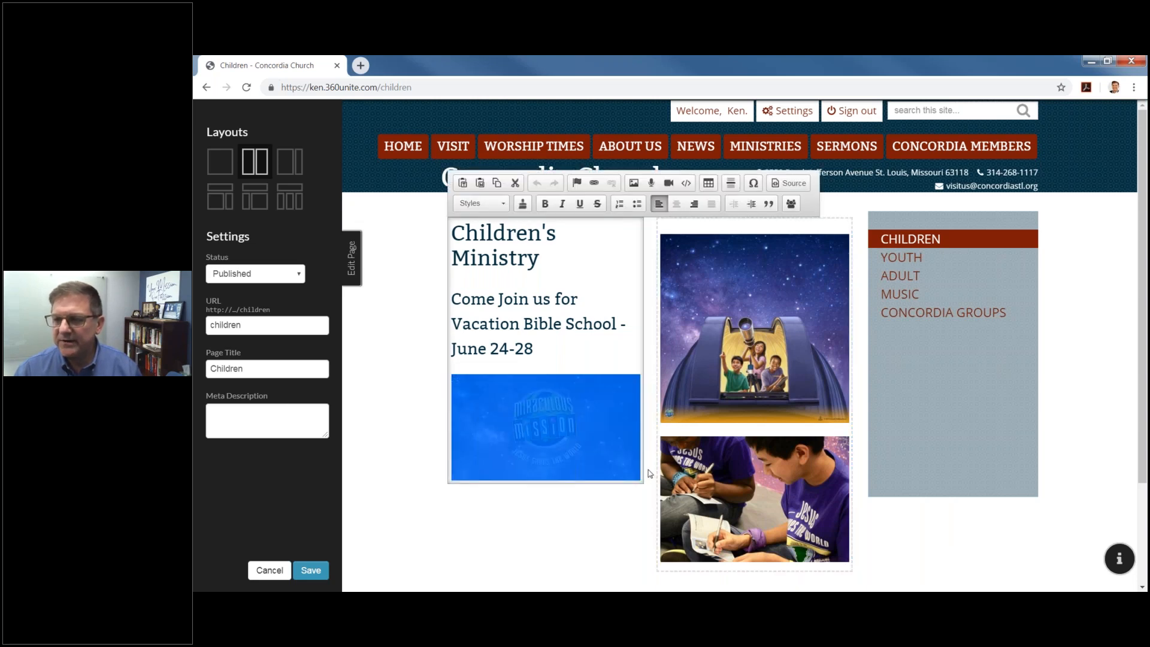
click(642, 473)
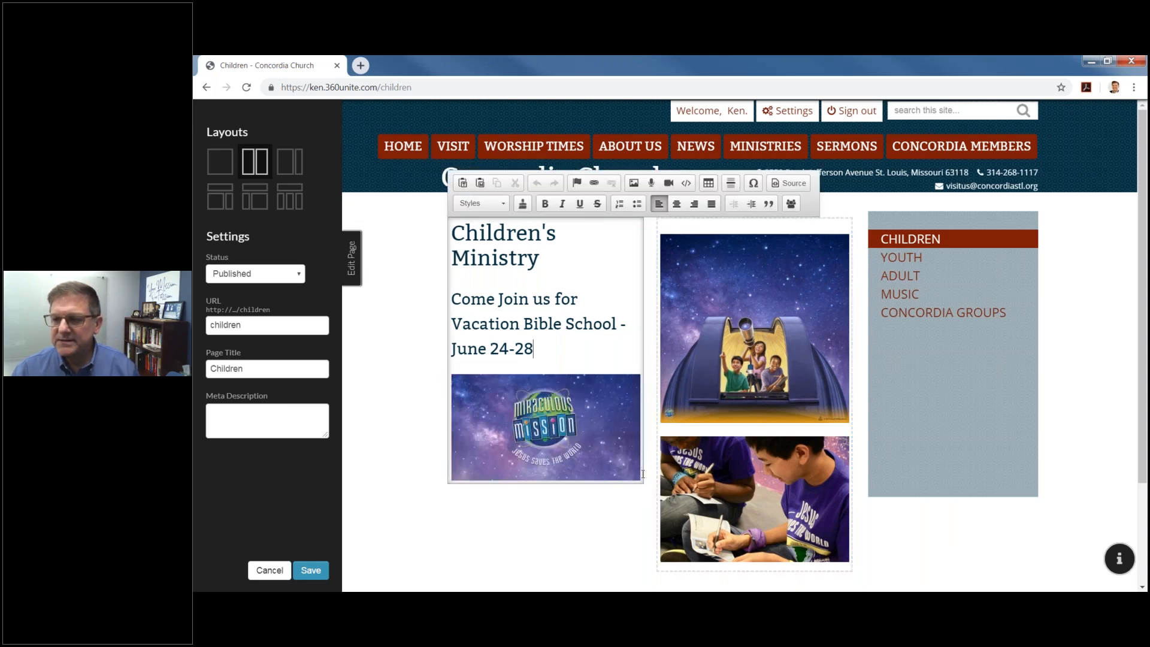
click(852, 558)
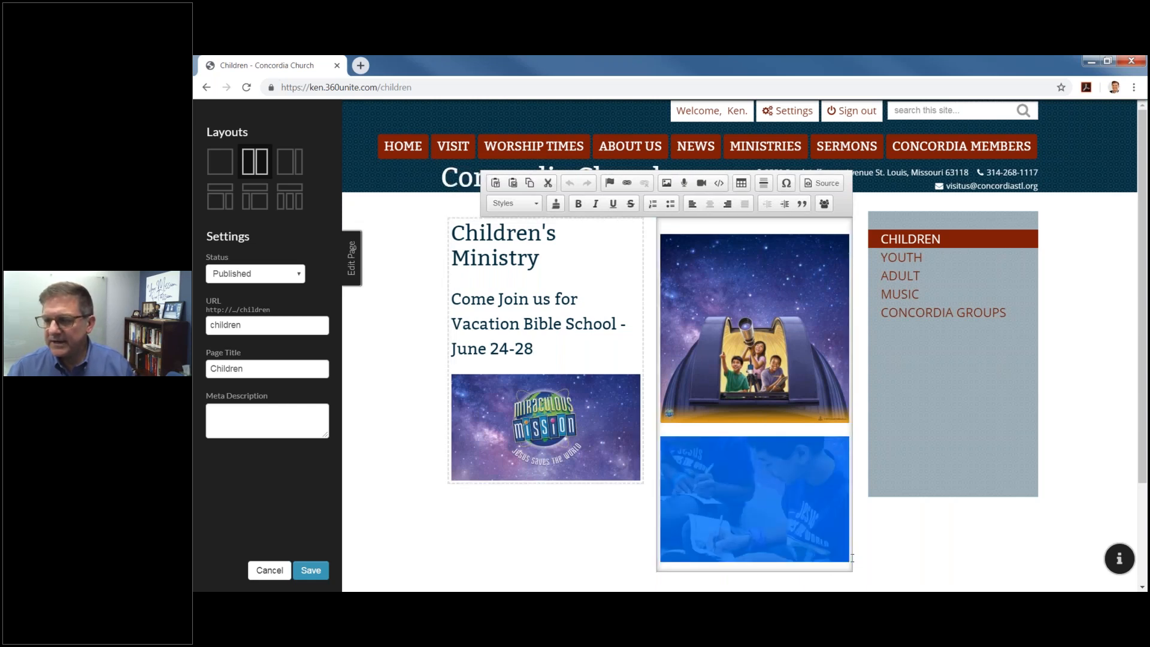
Step: Upload the Globe - 1 picture from the Promo Days folder and insert it below the last picture in the Children page's picture column
click(852, 558)
key(Return)
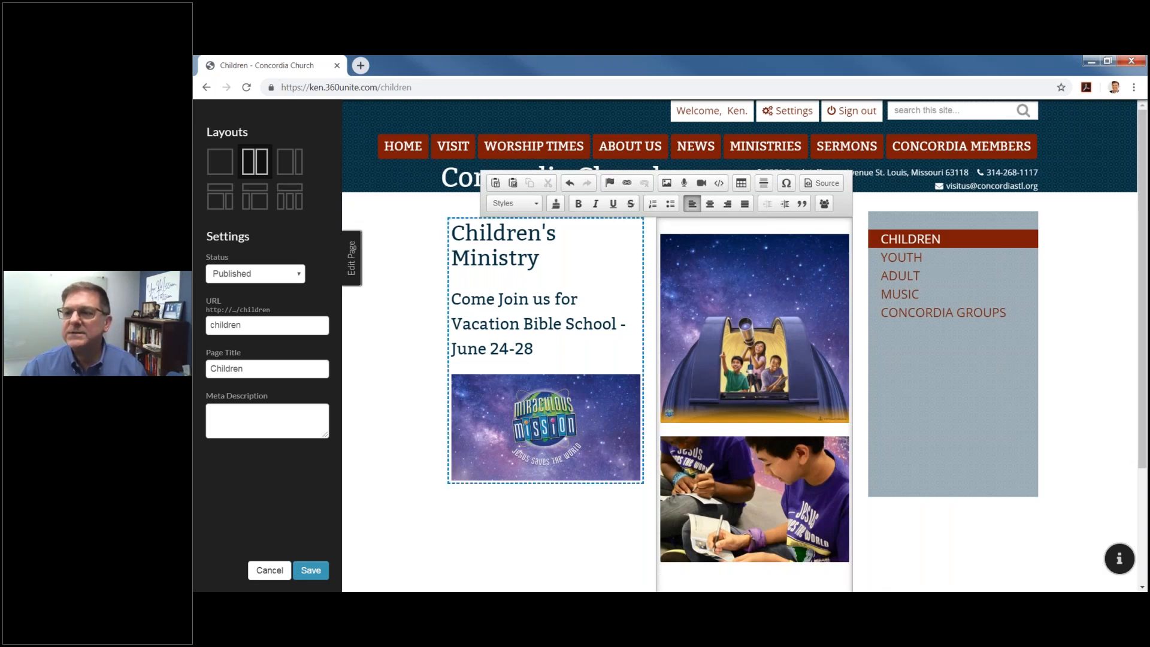
click(667, 184)
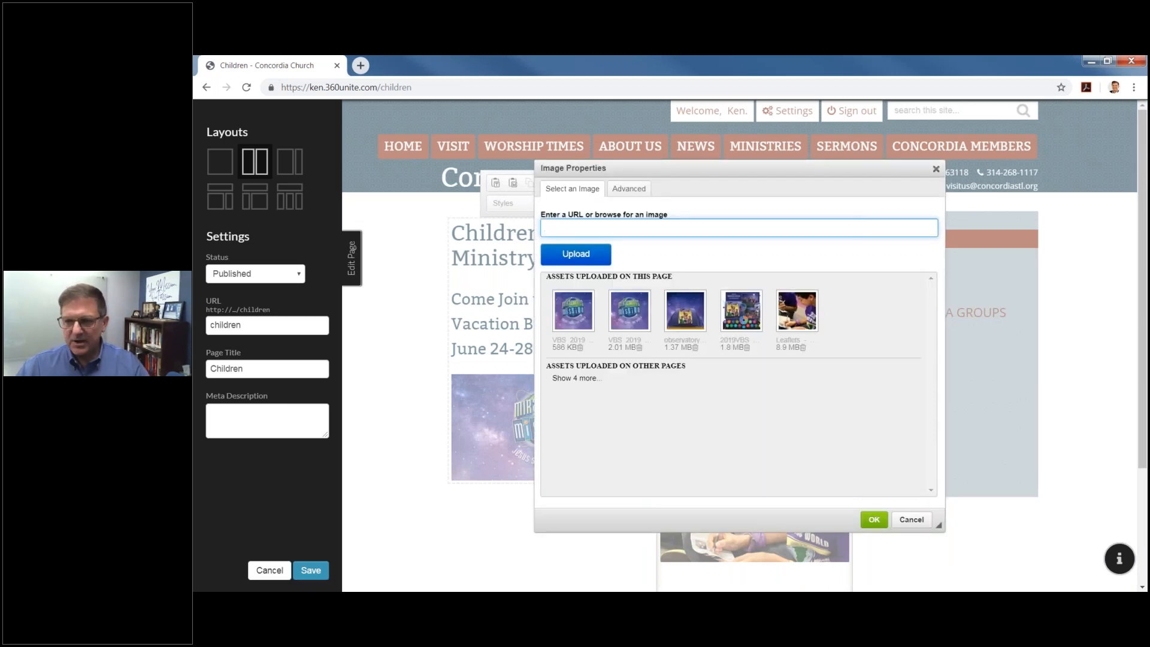
click(582, 255)
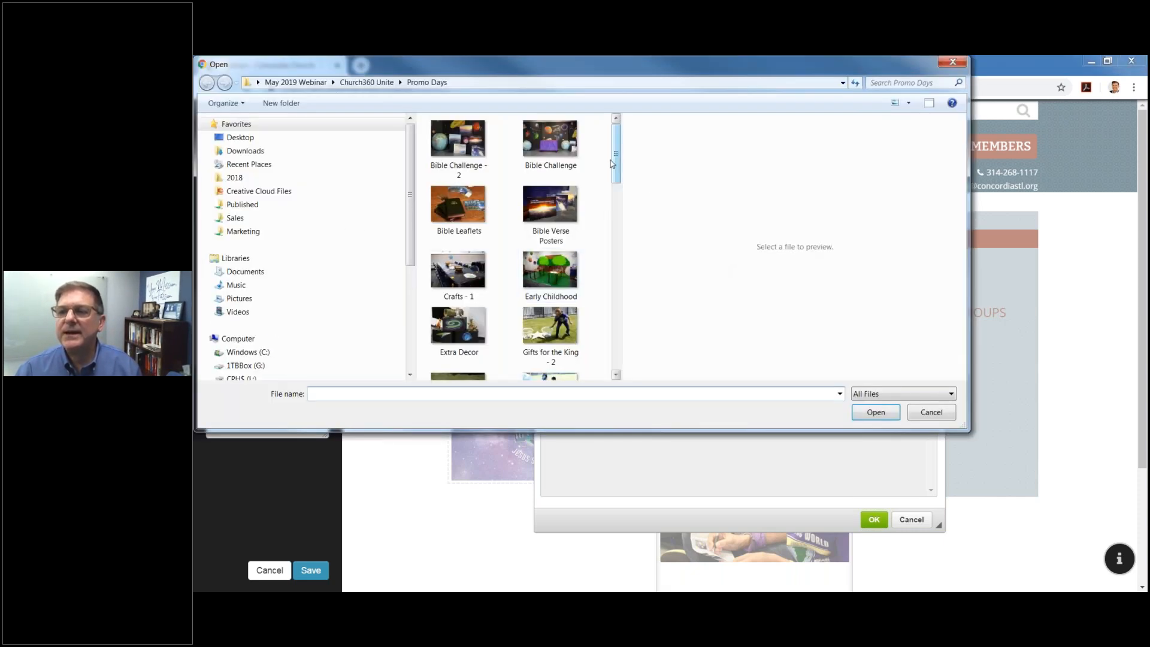
scroll(615, 197, down, 3)
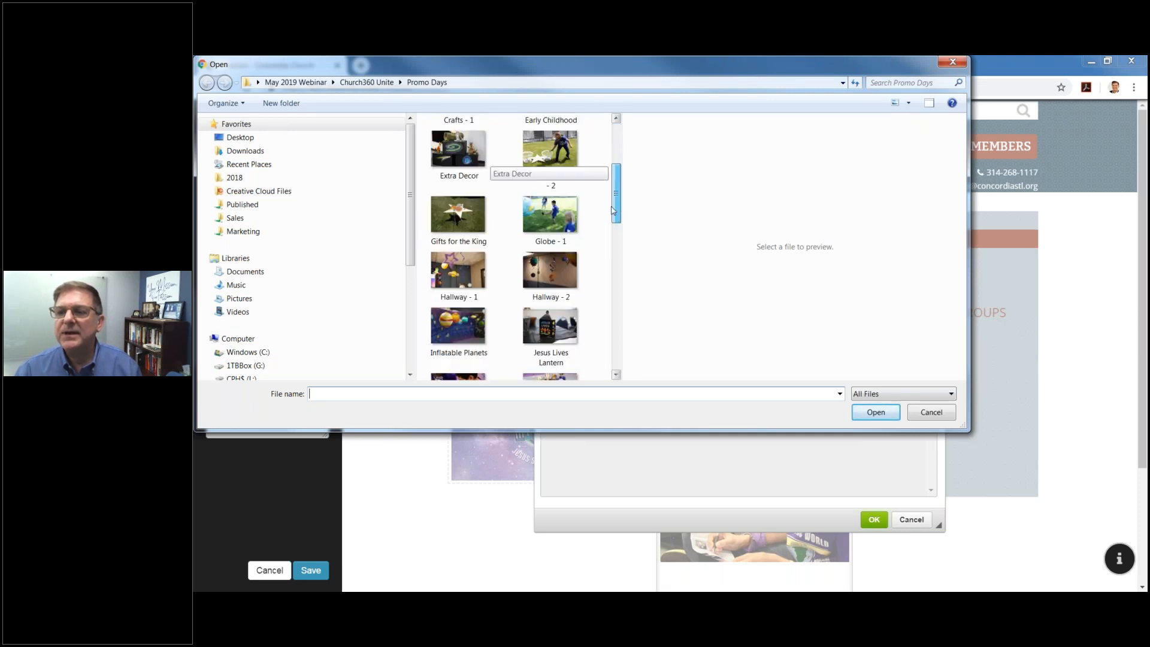
double_click(550, 215)
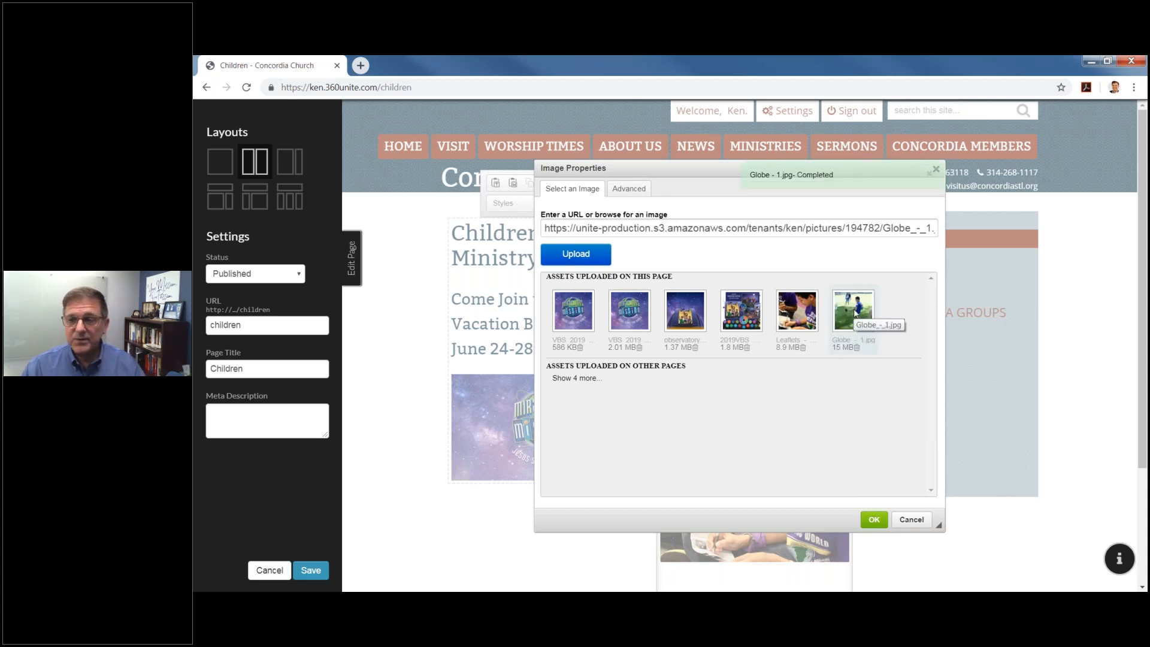
double_click(855, 313)
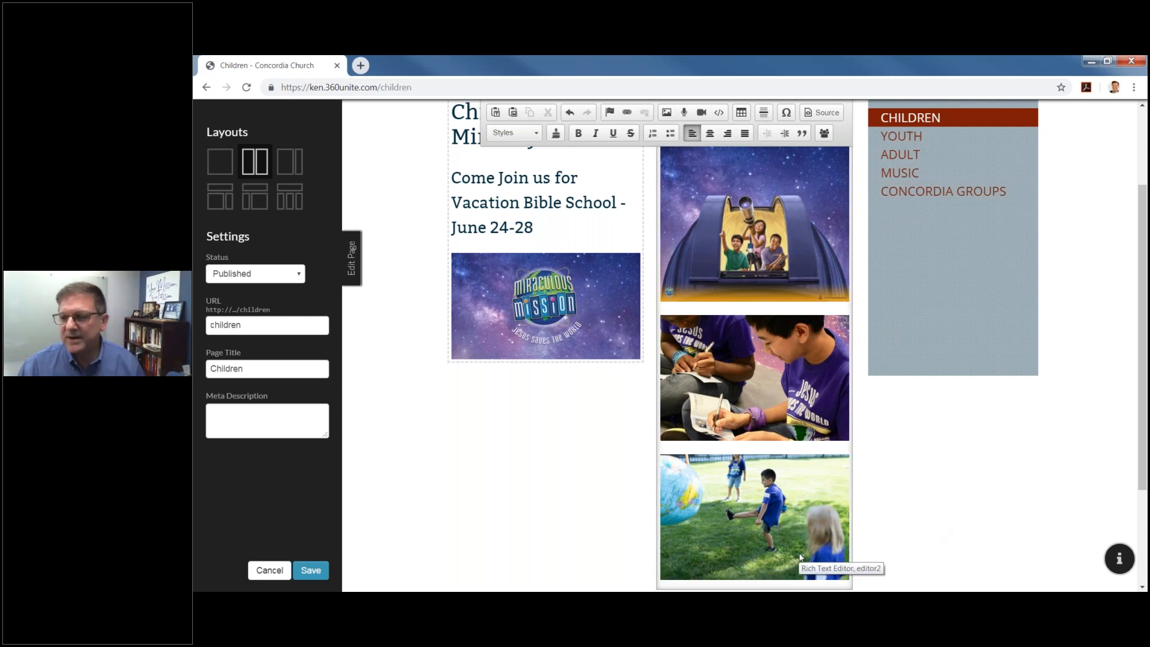
Step: Examine the globe picture in the picture column and its image properties, including the advanced alternative text, width, height and style settings
scroll(733, 427, down, 1)
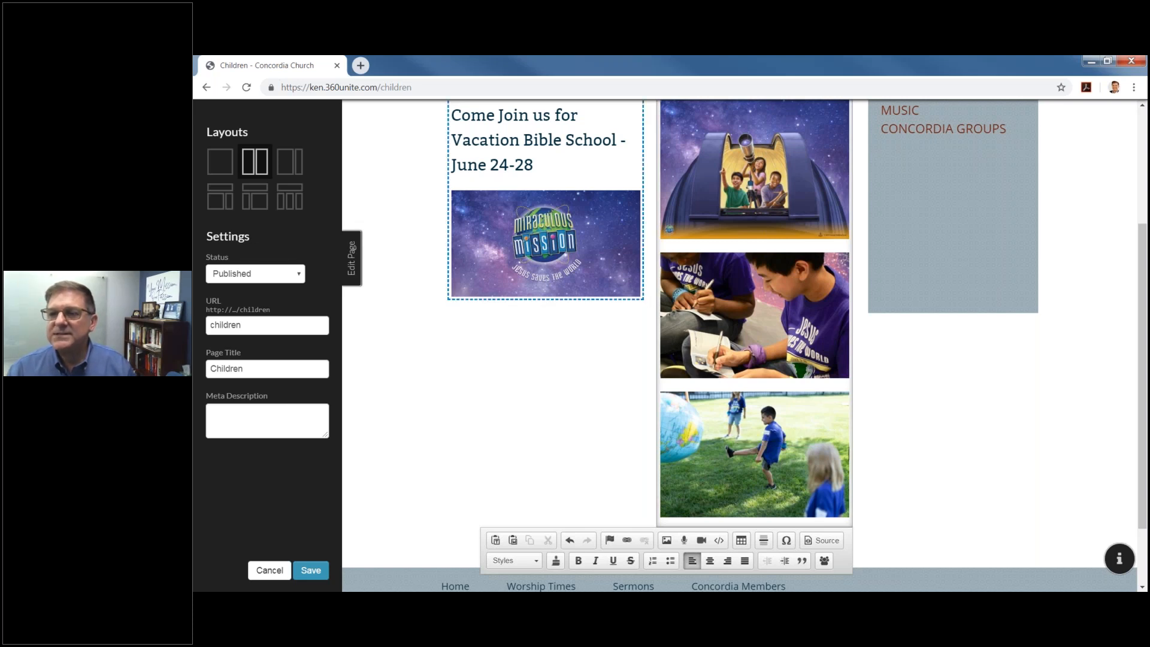
click(541, 165)
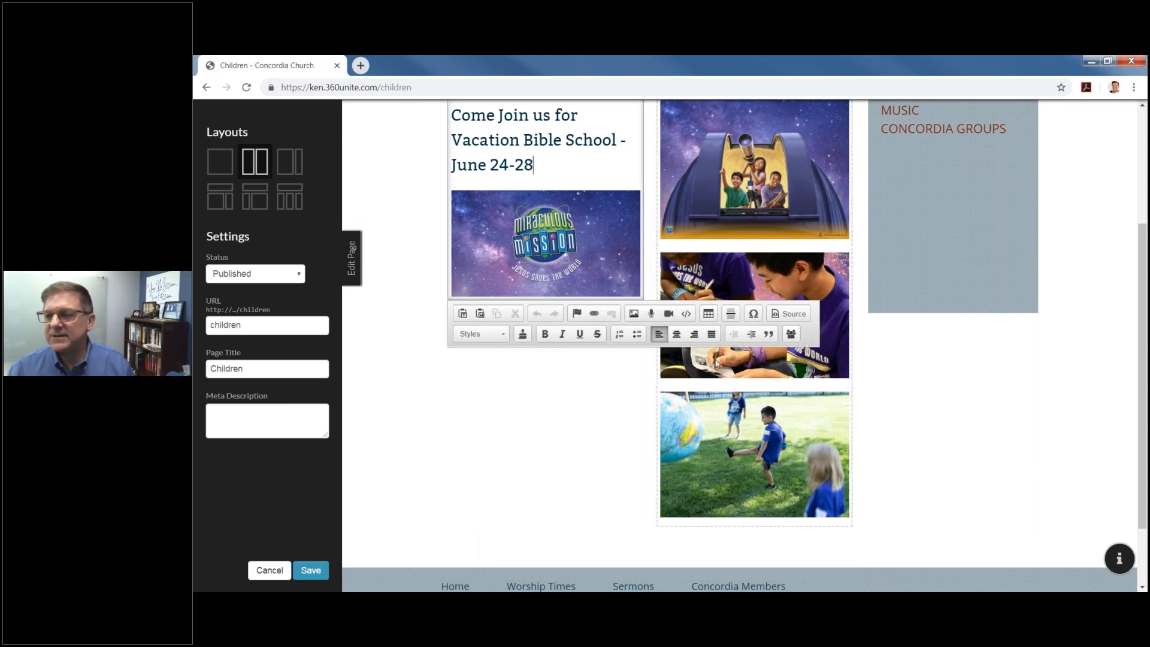
scroll(811, 448, up, 3)
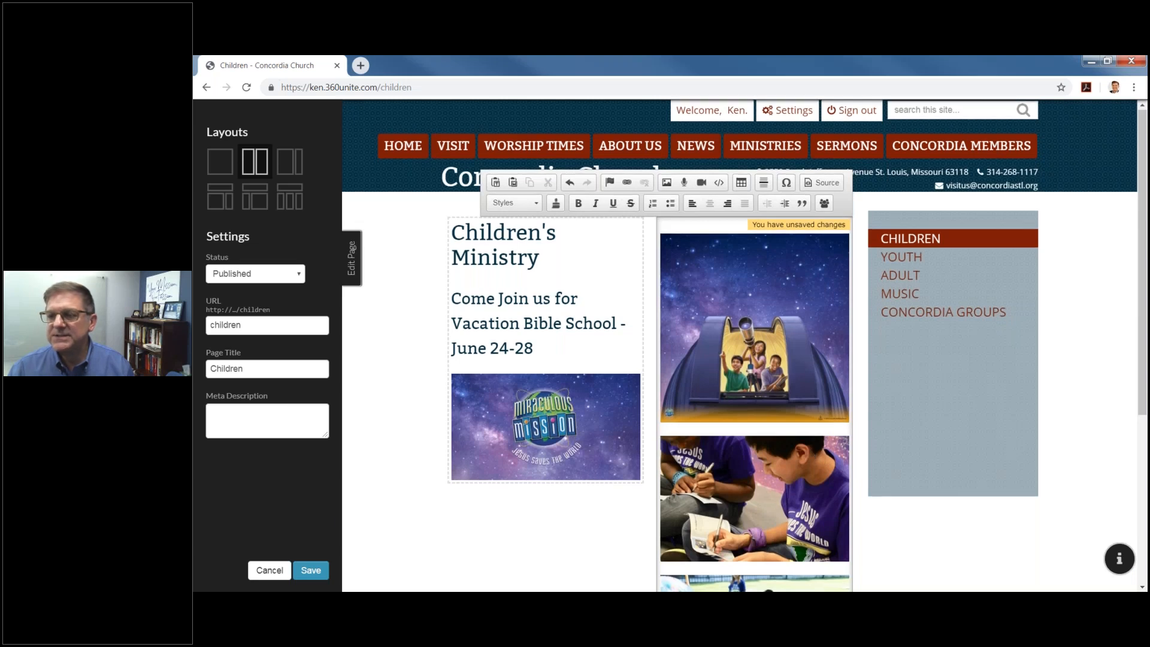
scroll(770, 386, down, 5)
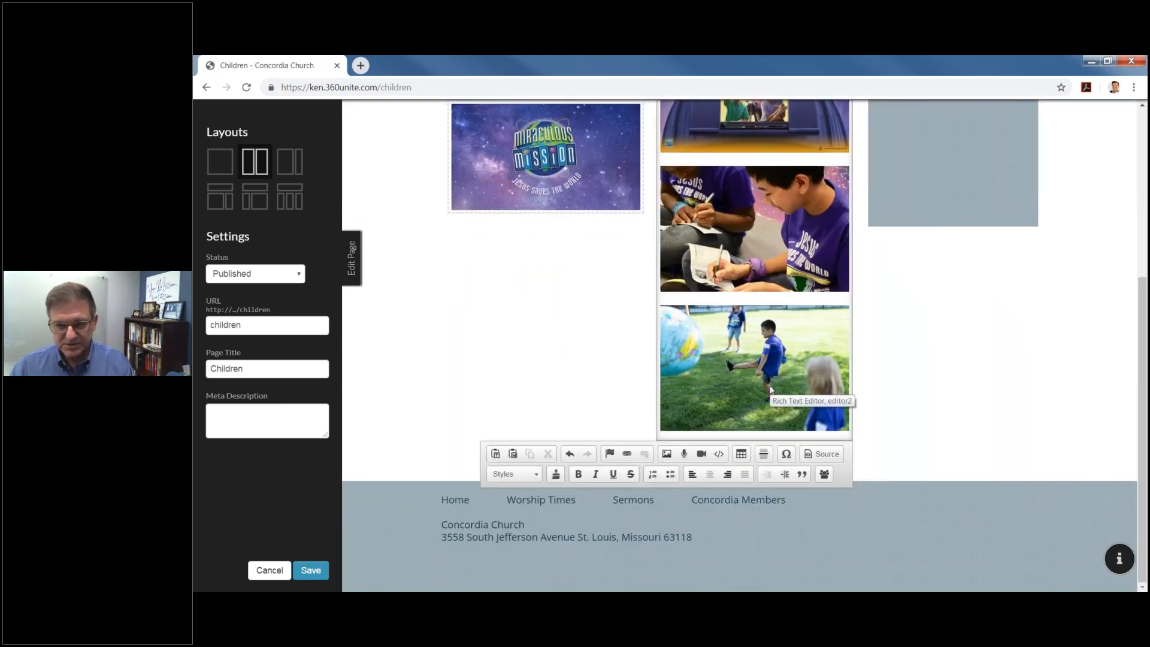
click(770, 388)
double_click(770, 387)
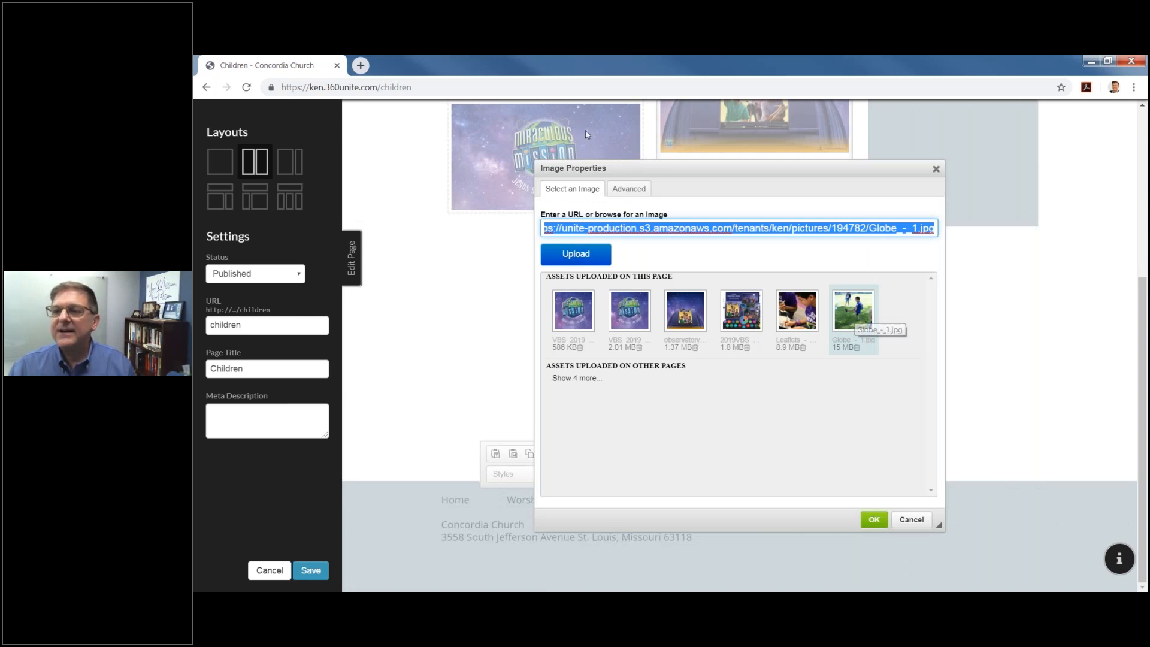
click(628, 189)
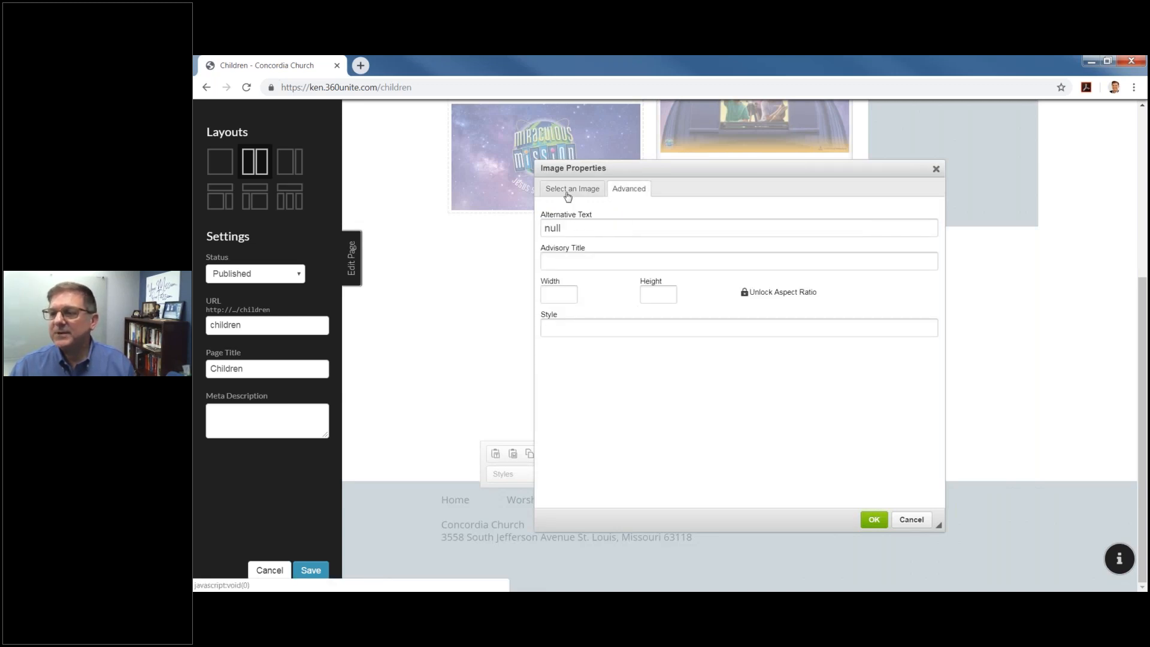
click(567, 195)
click(874, 520)
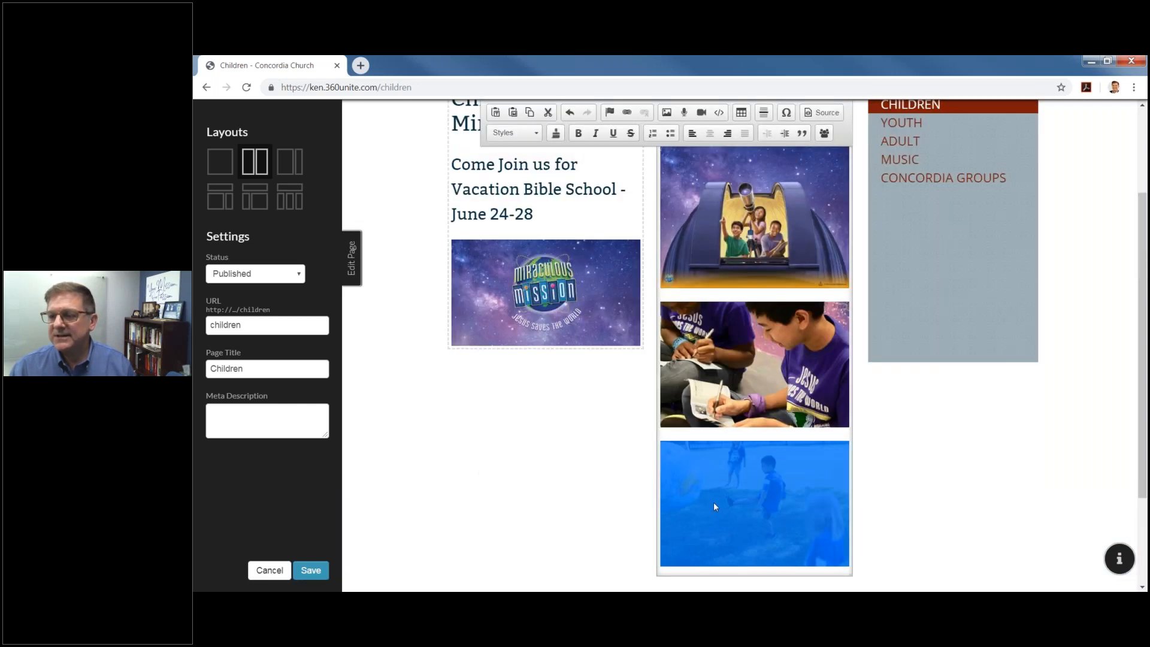
Step: Replace the globe picture with the 2019VBS image already uploaded on this page
double_click(713, 507)
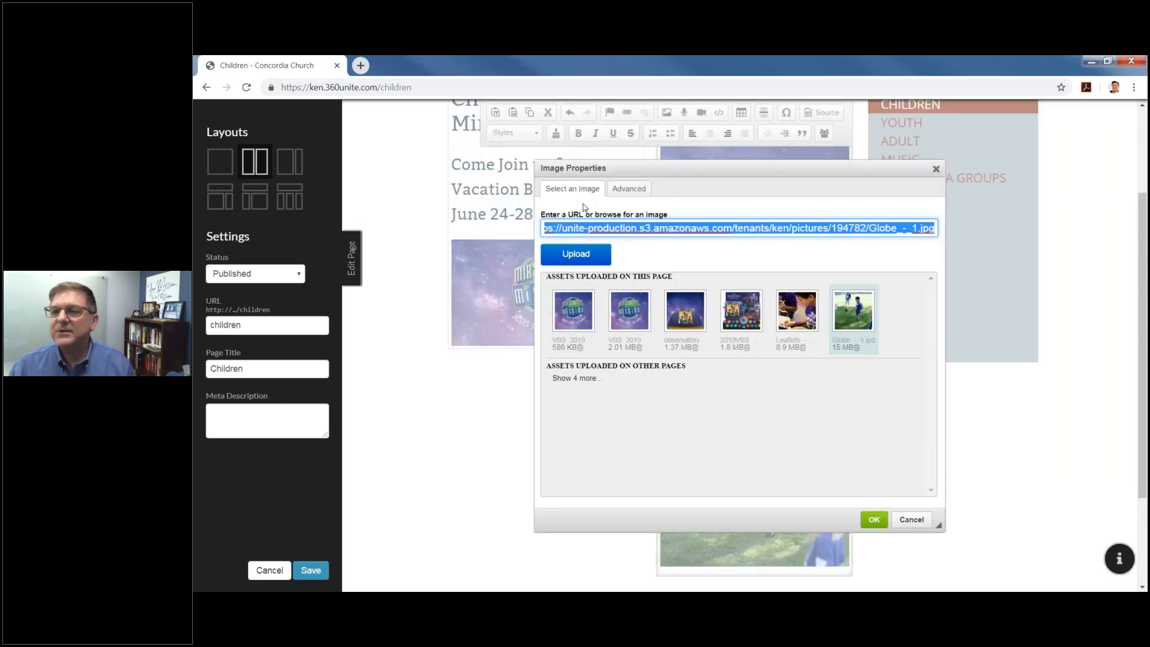
click(635, 190)
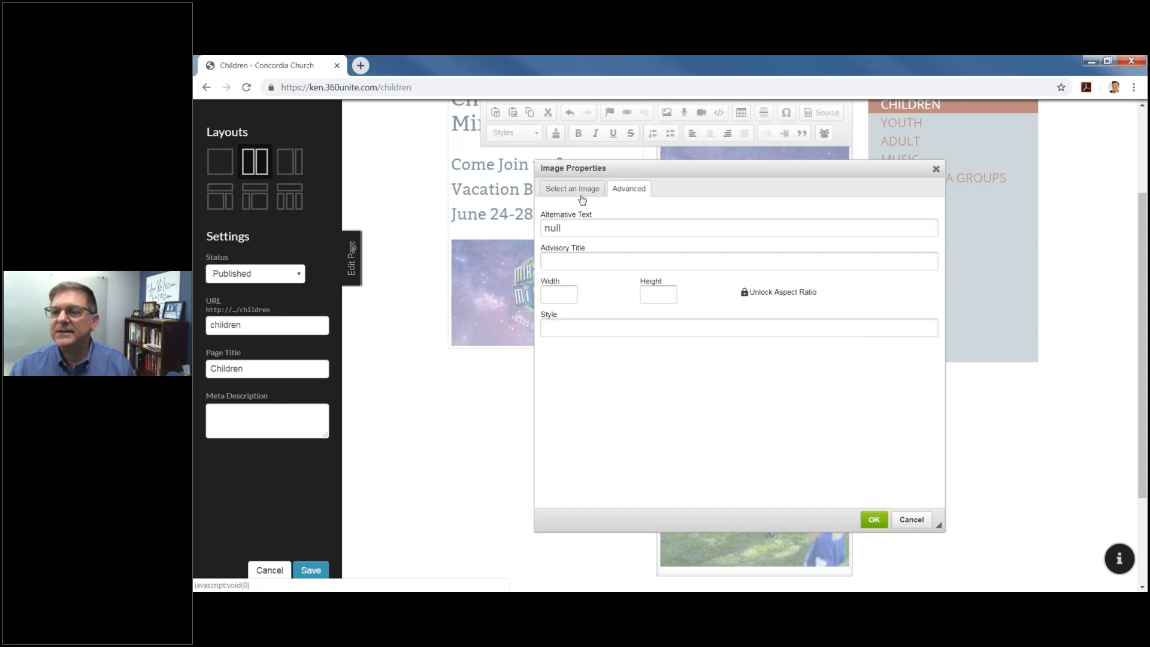
click(579, 191)
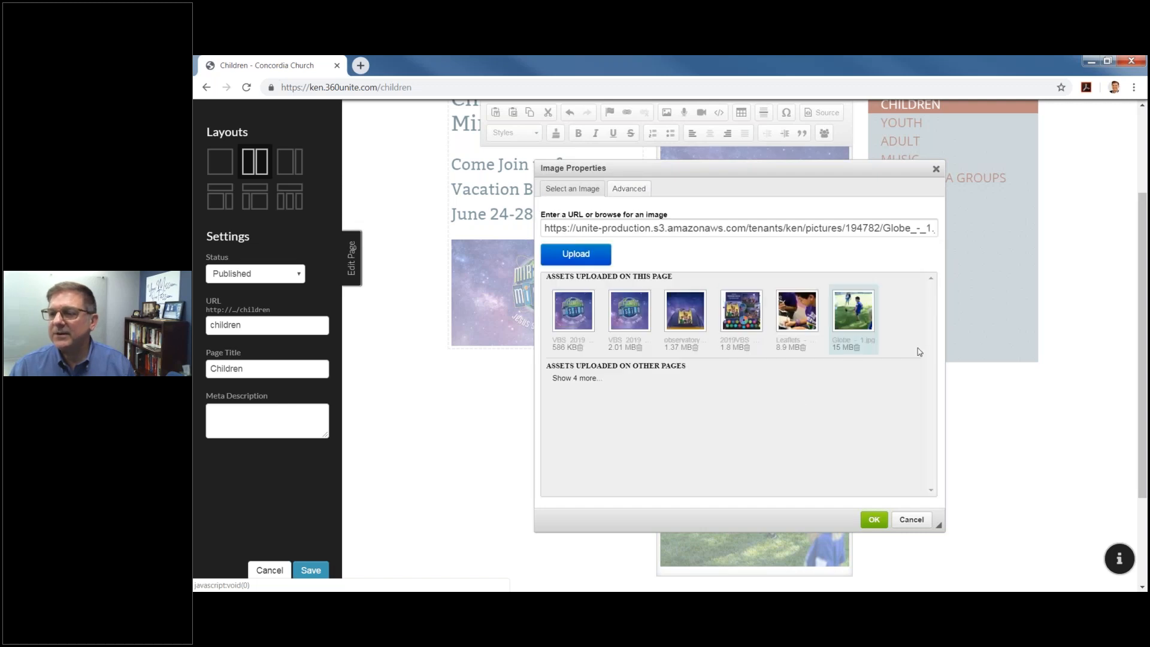
click(746, 322)
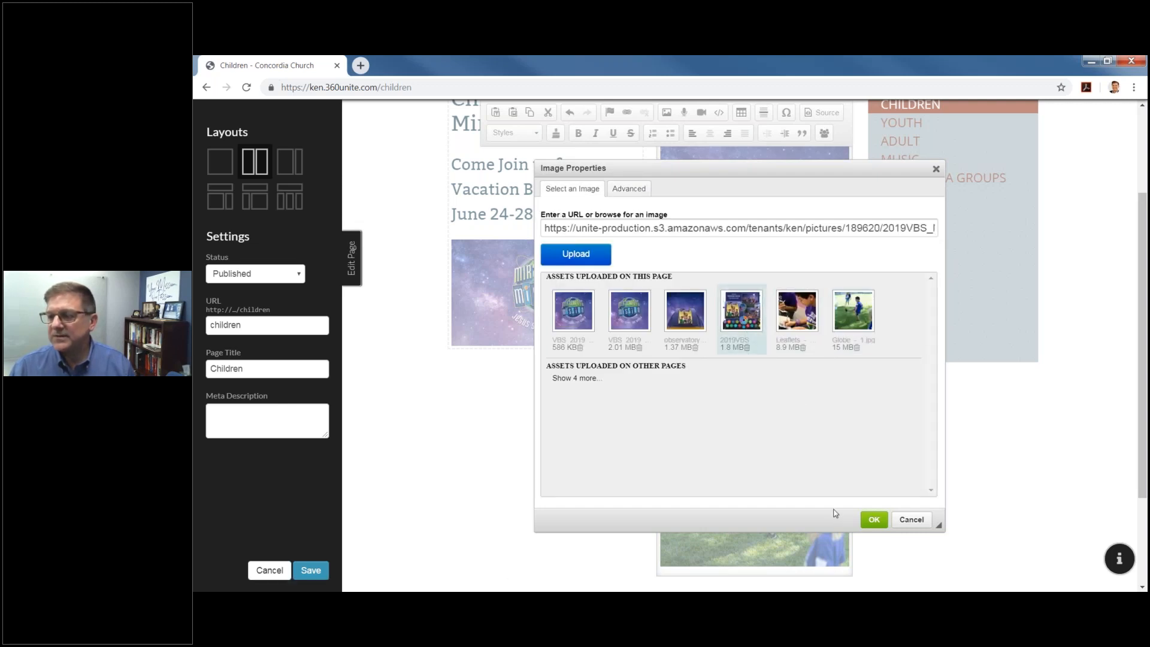
click(876, 521)
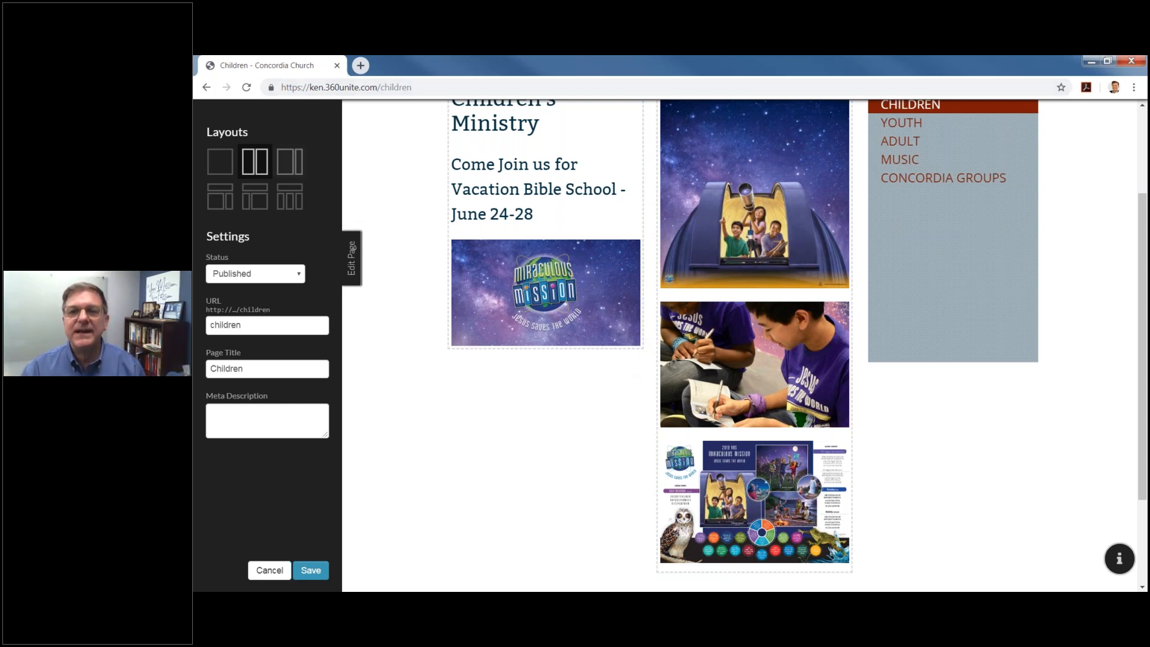
Step: Change the Children page layout to two columns, with a wide text column beside a narrow picture column
click(285, 174)
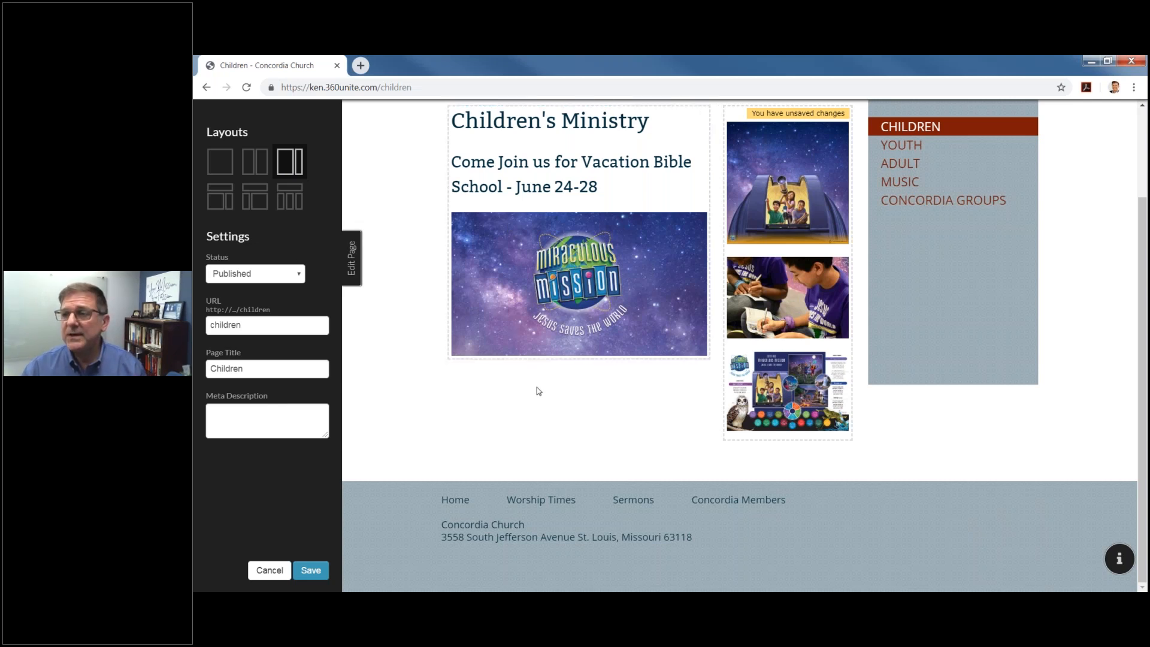
scroll(634, 410, up, 1)
Step: Examine the advanced image properties of the middle picture in the narrow column, and close them without making changes
click(792, 344)
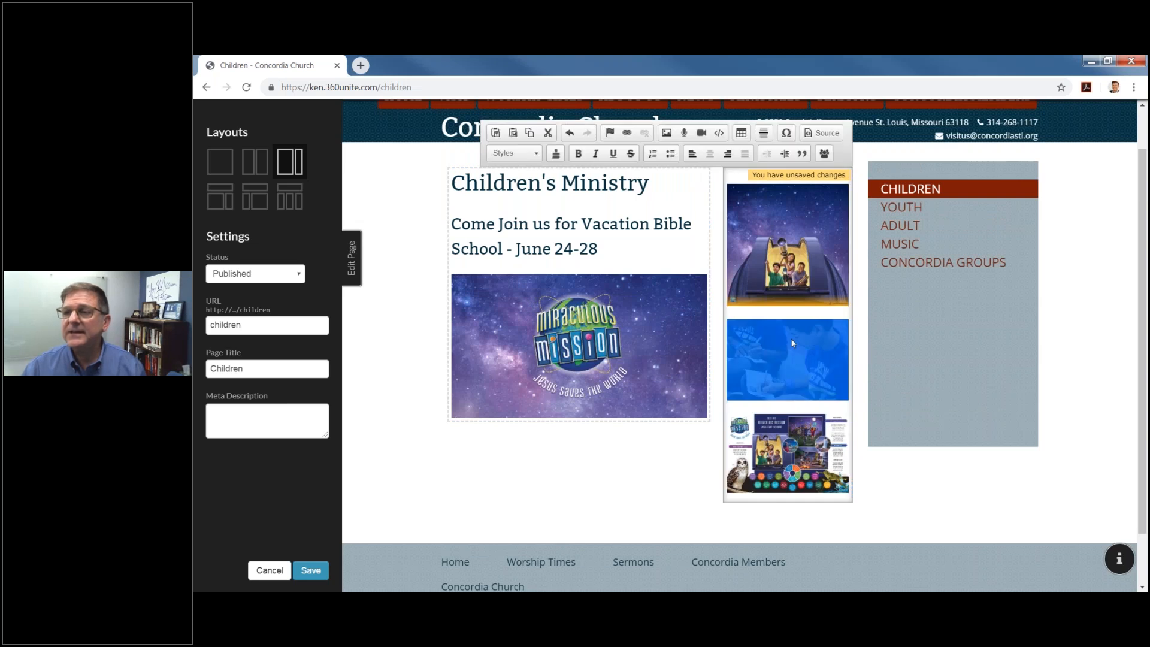
click(664, 135)
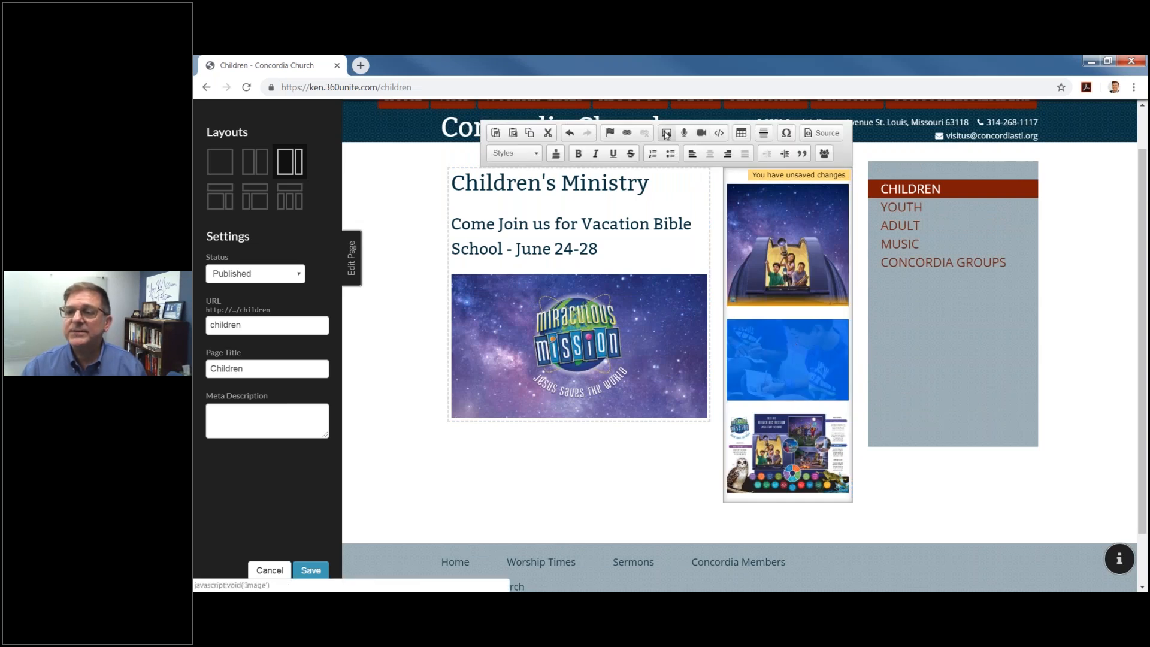
click(629, 190)
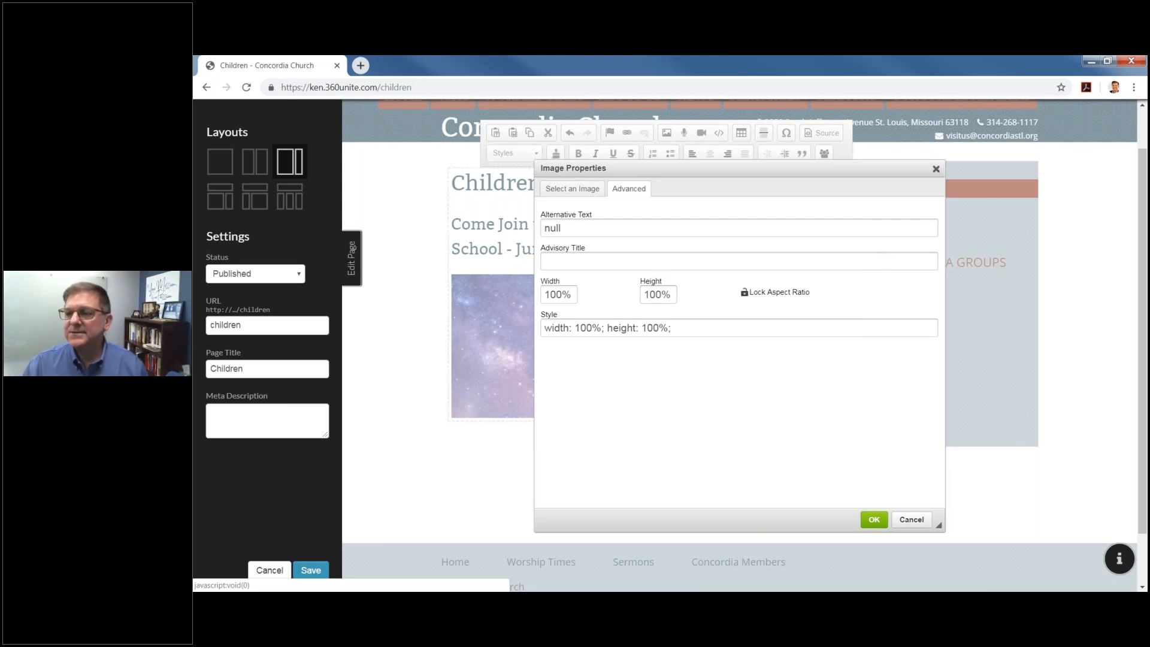
click(935, 169)
click(624, 503)
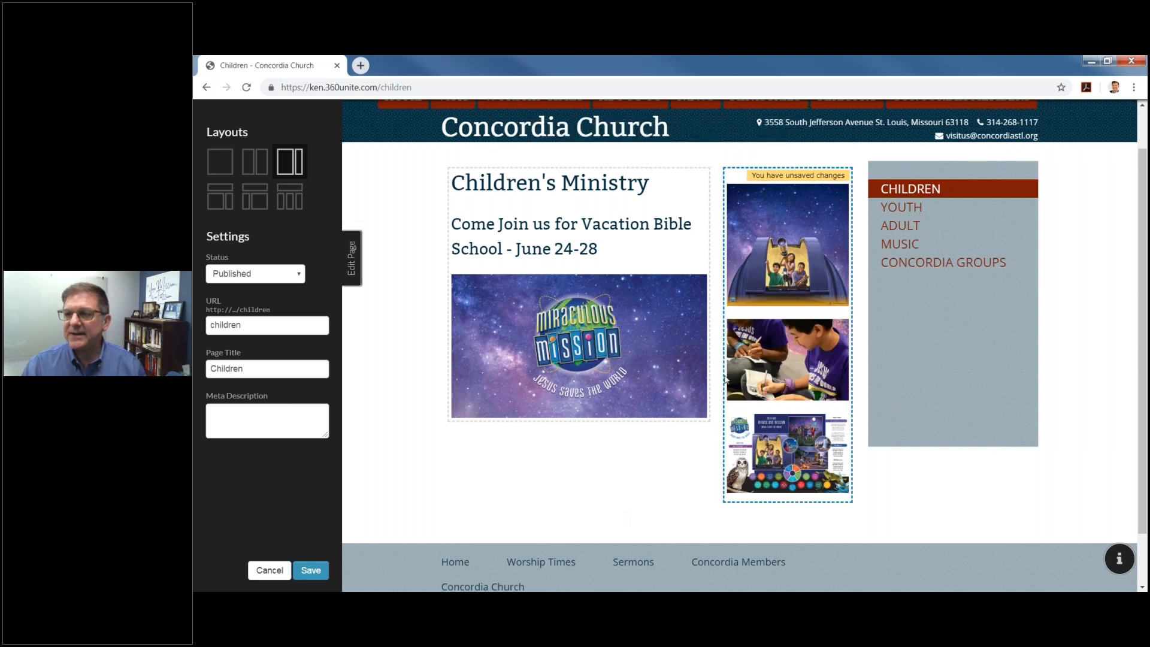
Step: Save the Children page with its new layout and pictures
click(313, 570)
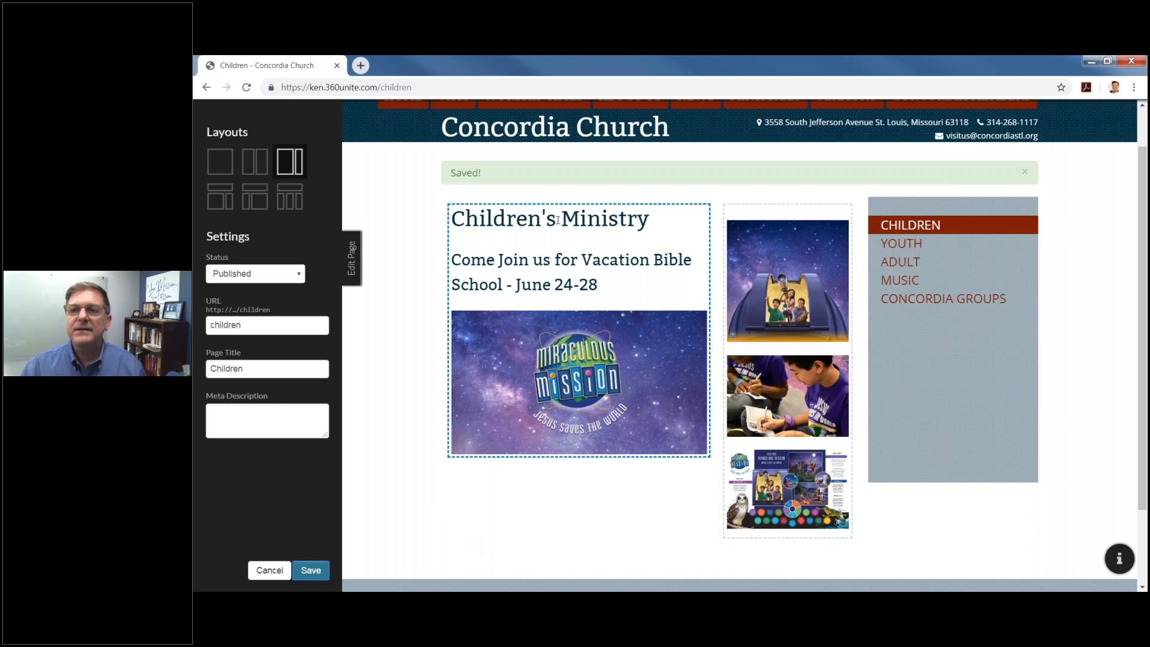
scroll(305, 162, up, 1)
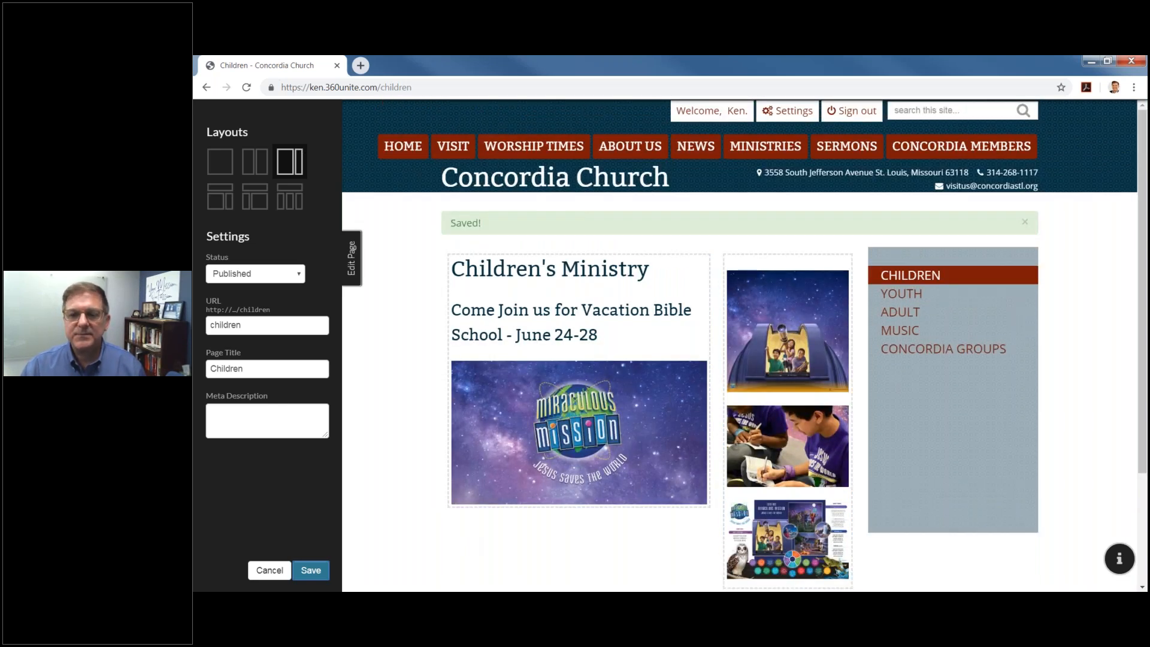
click(311, 571)
Step: Open the Pages administration and examine the templates offered for a new page, without creating one
click(487, 111)
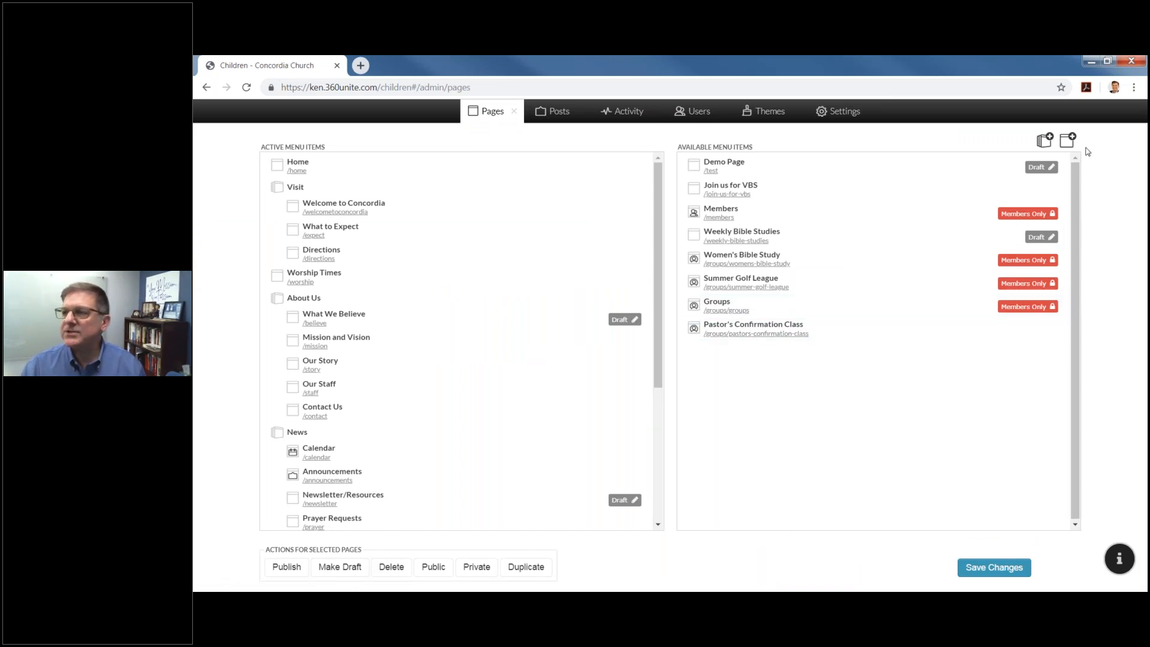
click(1067, 141)
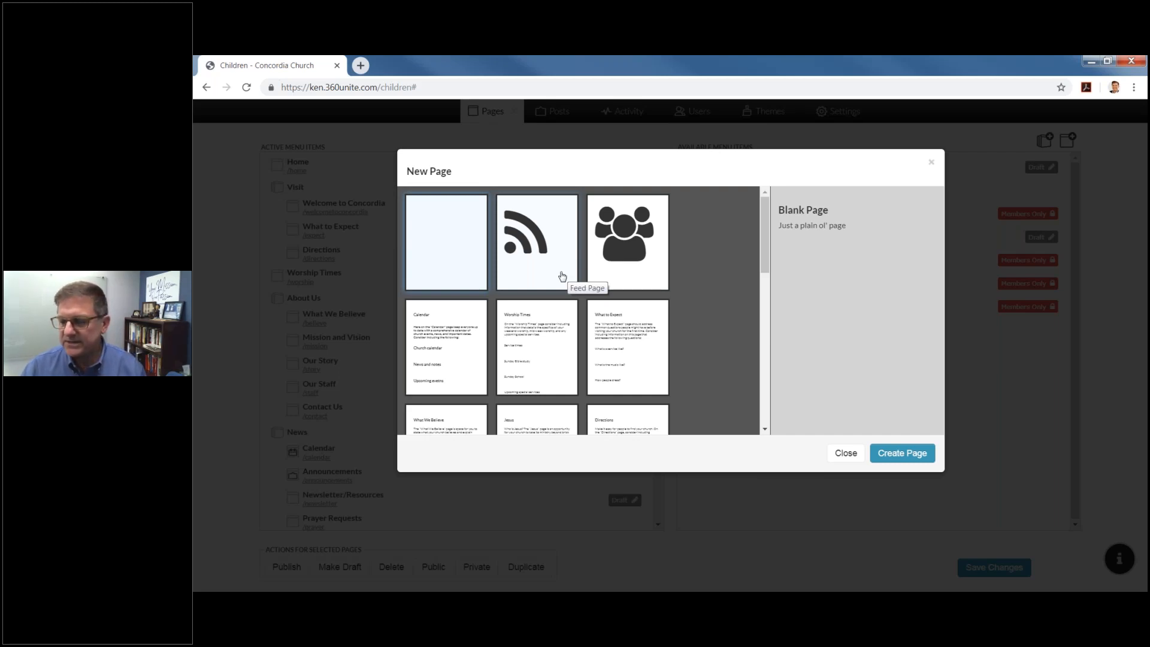
click(844, 453)
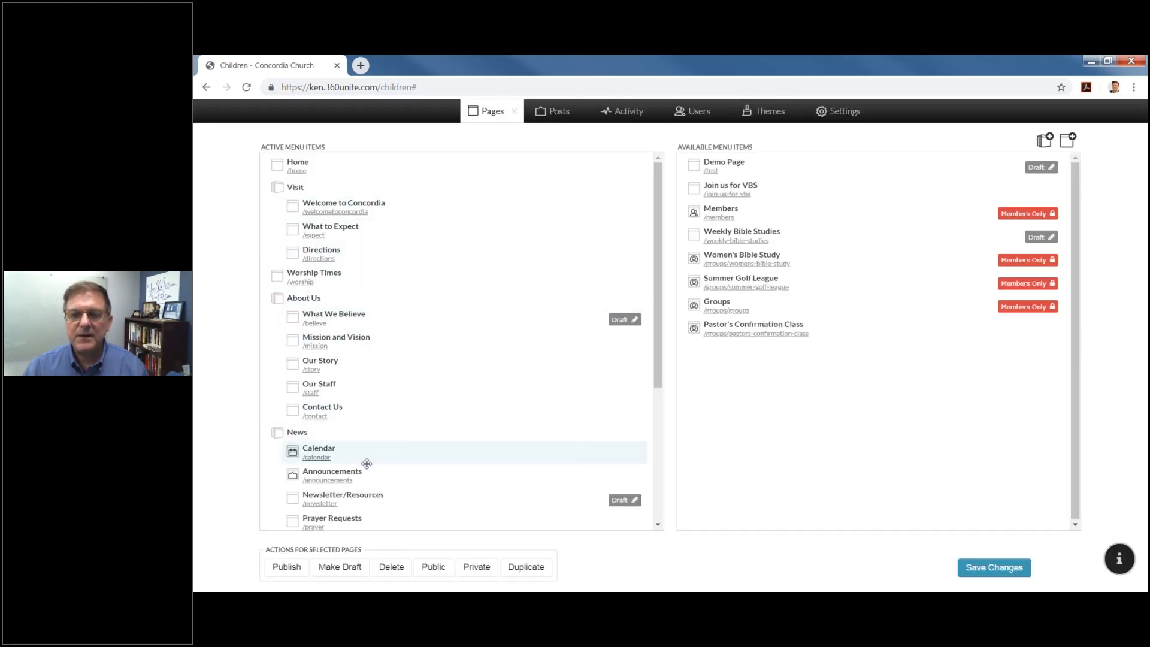
Step: Open the Announcements page under News for editing and enter "Ascension Ser" as the title of a new post
click(338, 484)
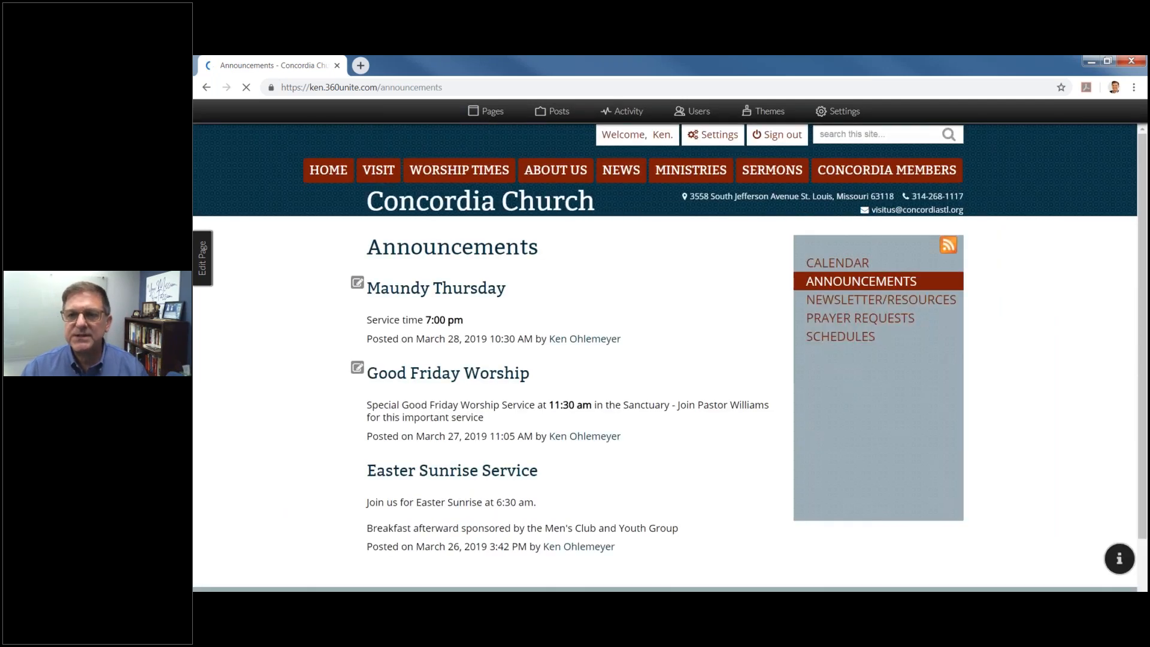
scroll(677, 435, down, 2)
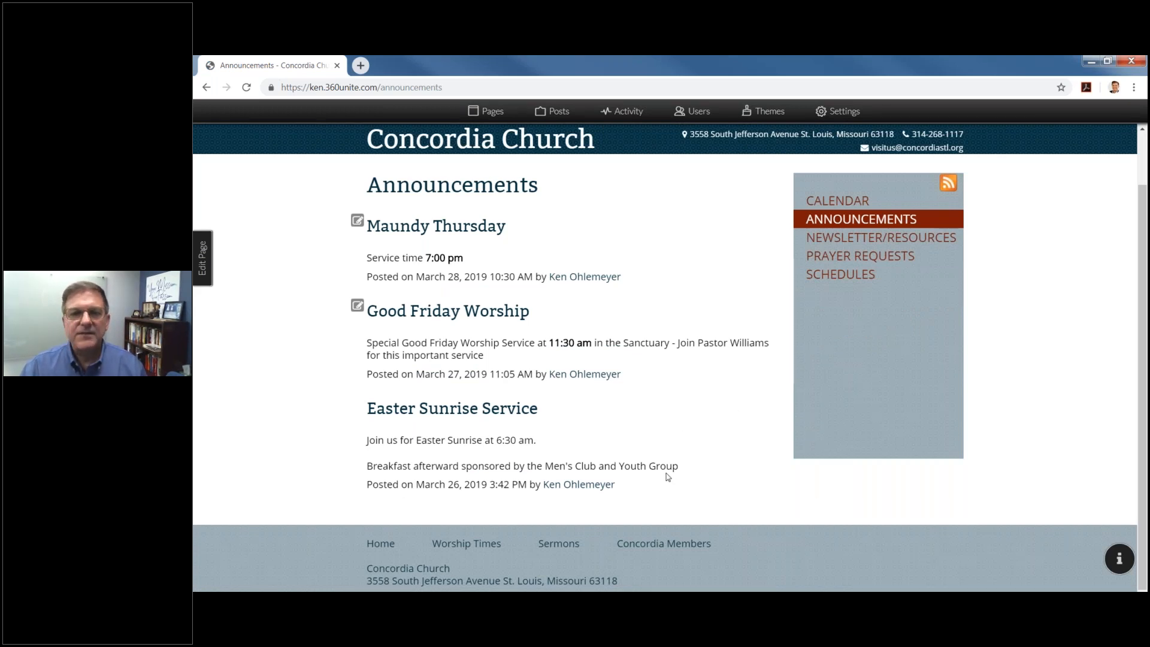
click(202, 257)
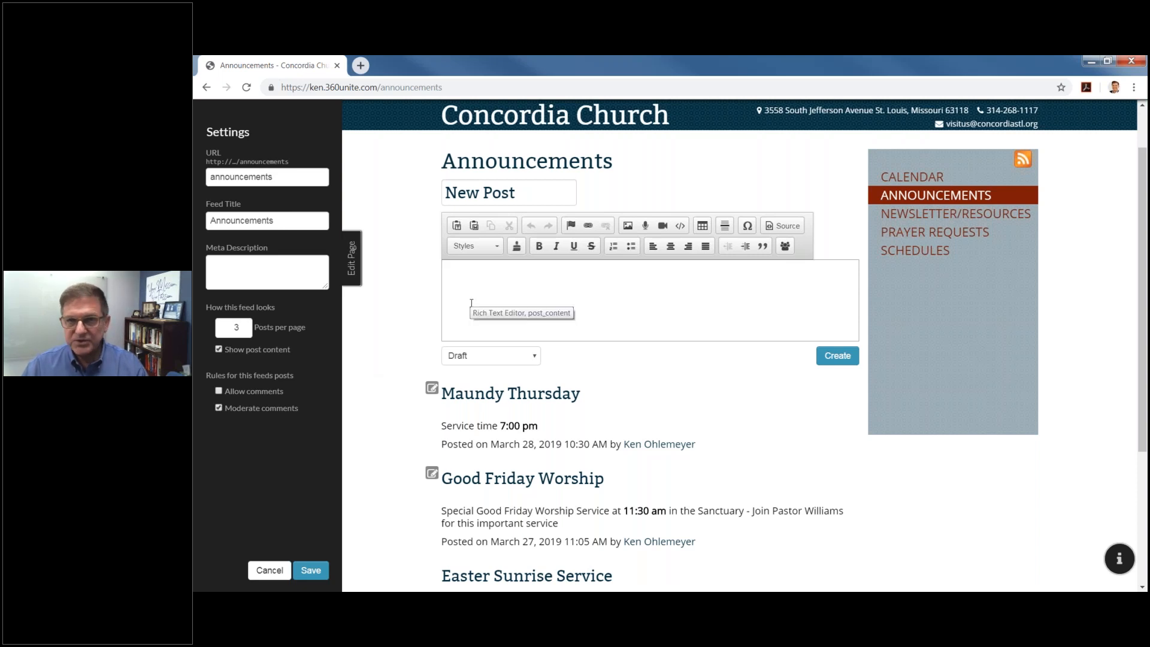
click(523, 192)
text(A)
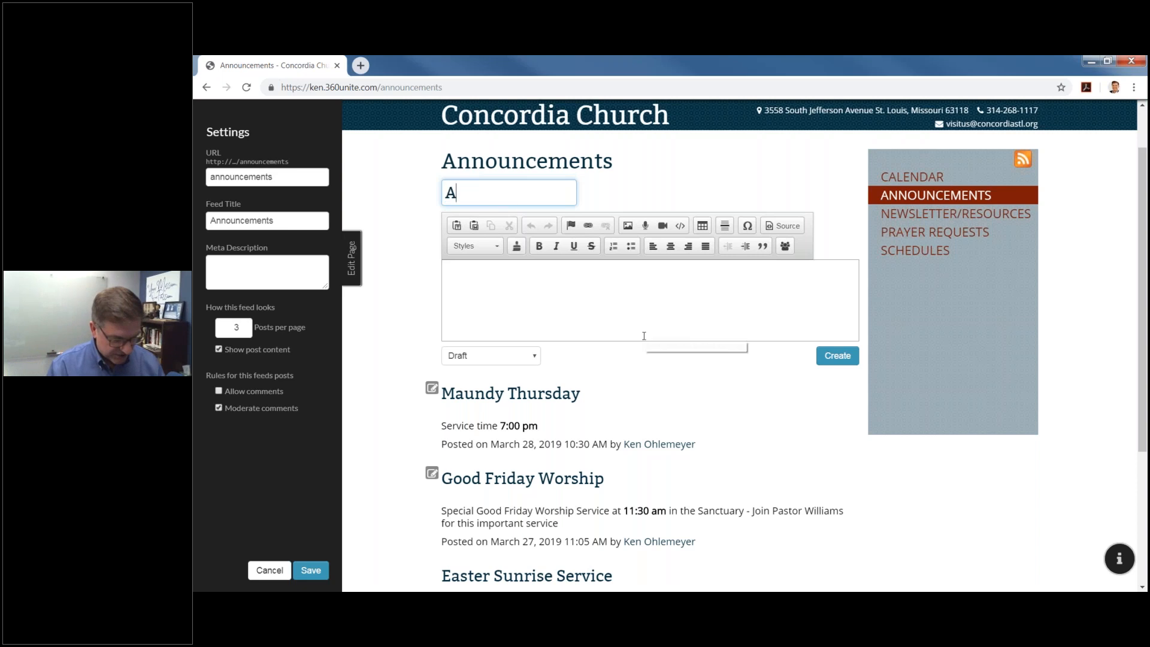
text(scension Ser)
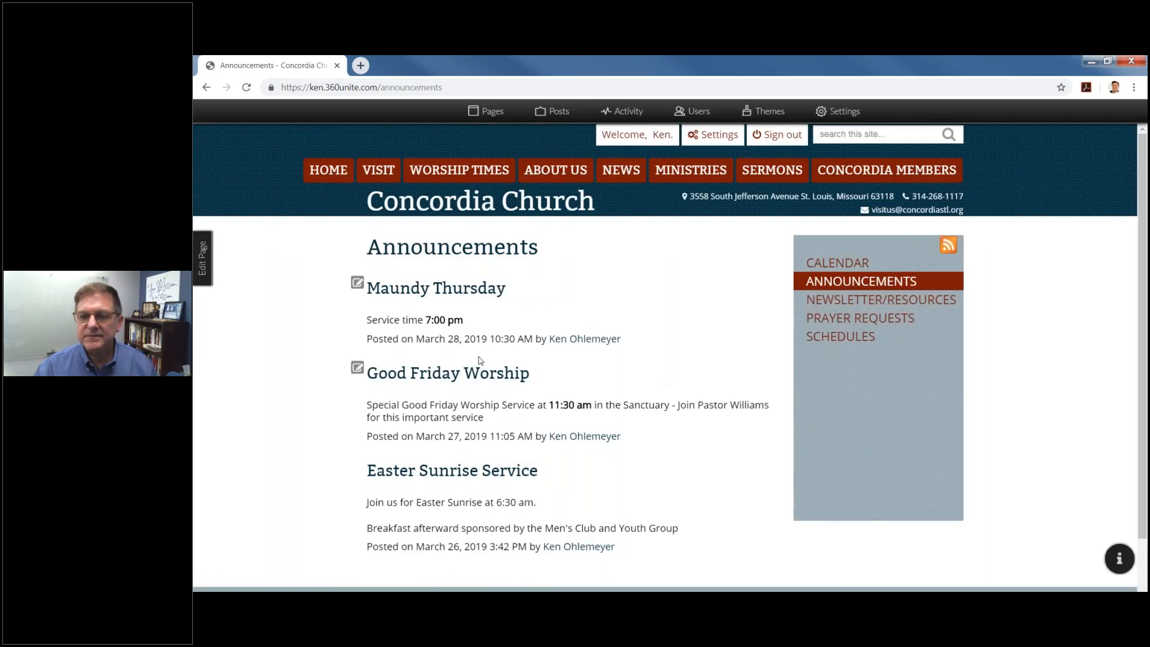
Step: Open the Announcements page for editing and enter "Ascension Service" as the title of a new post
scroll(659, 372, down, 1)
scroll(369, 228, up, 1)
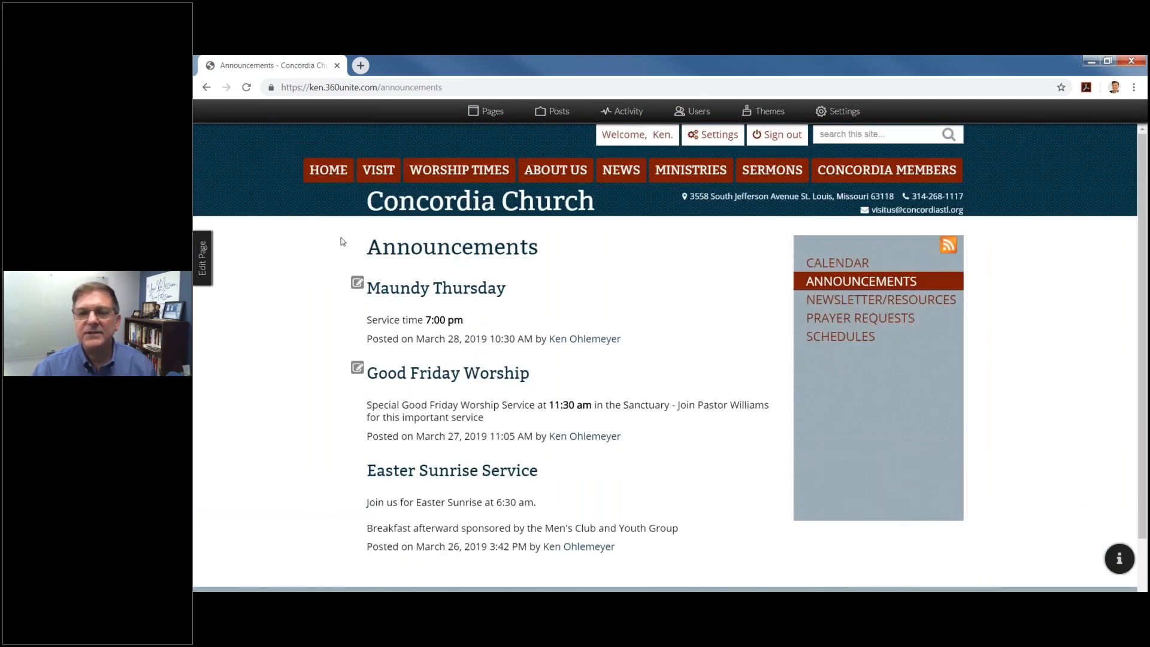
click(203, 257)
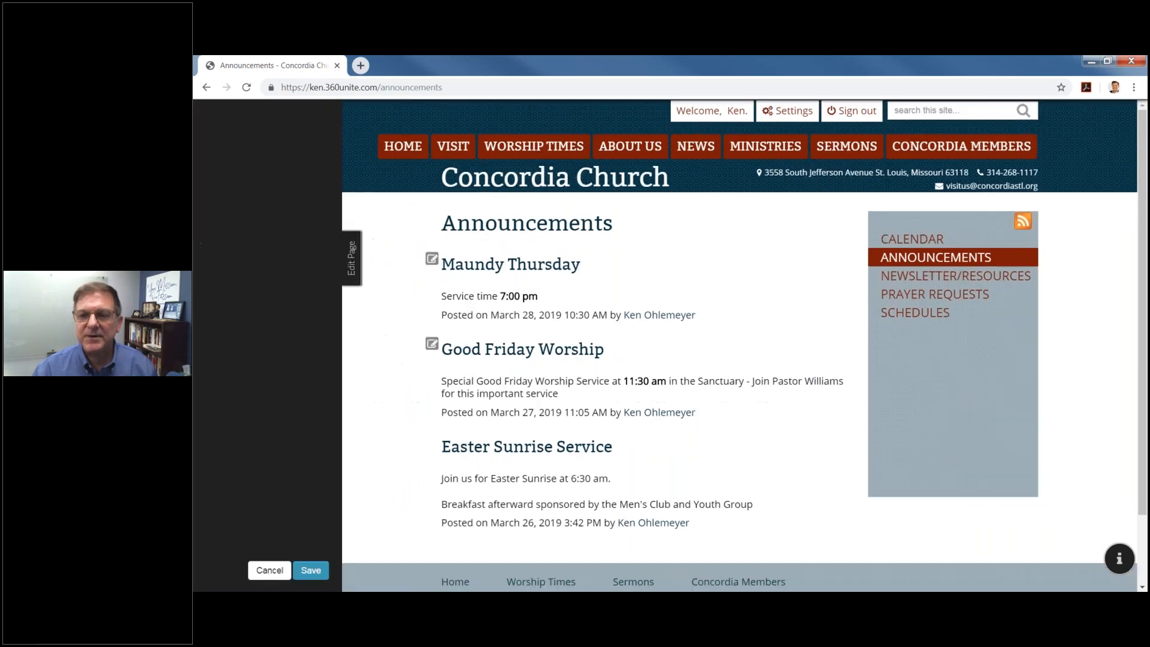
drag(521, 254, 416, 260)
text(Asc)
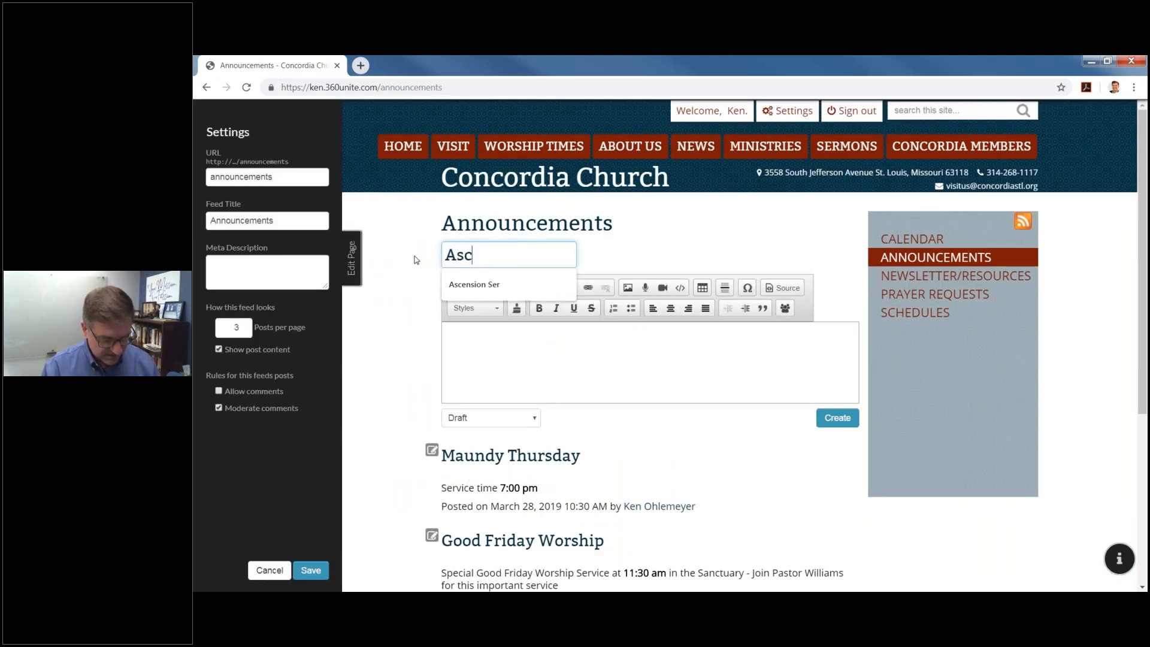
text(ension S)
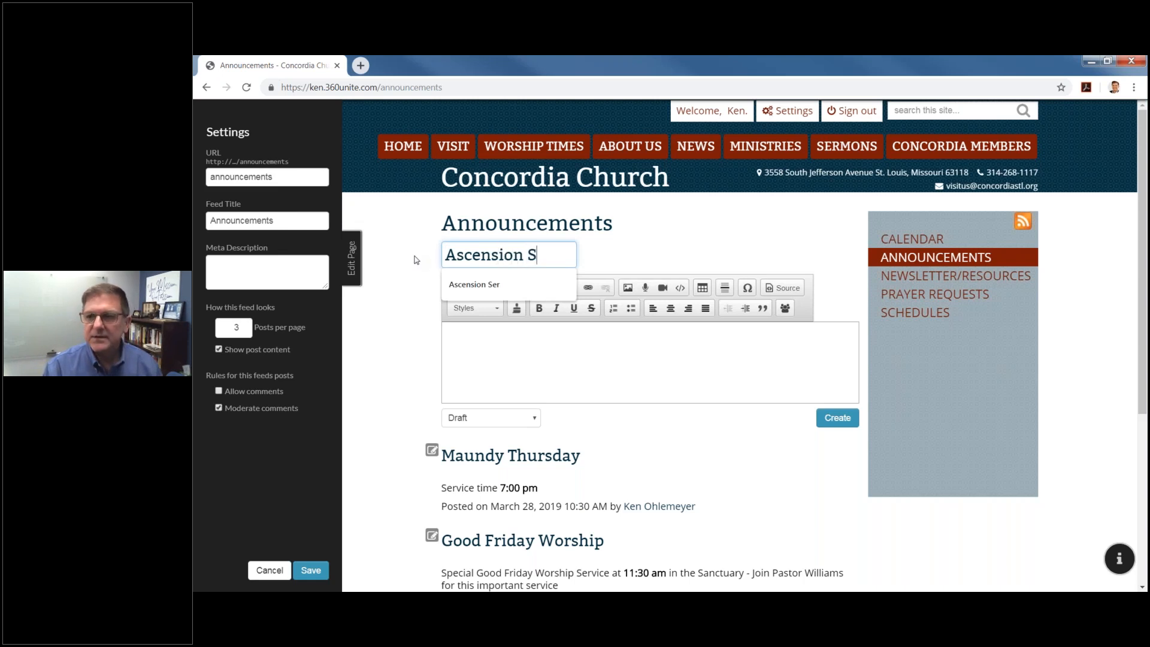
text(ervice)
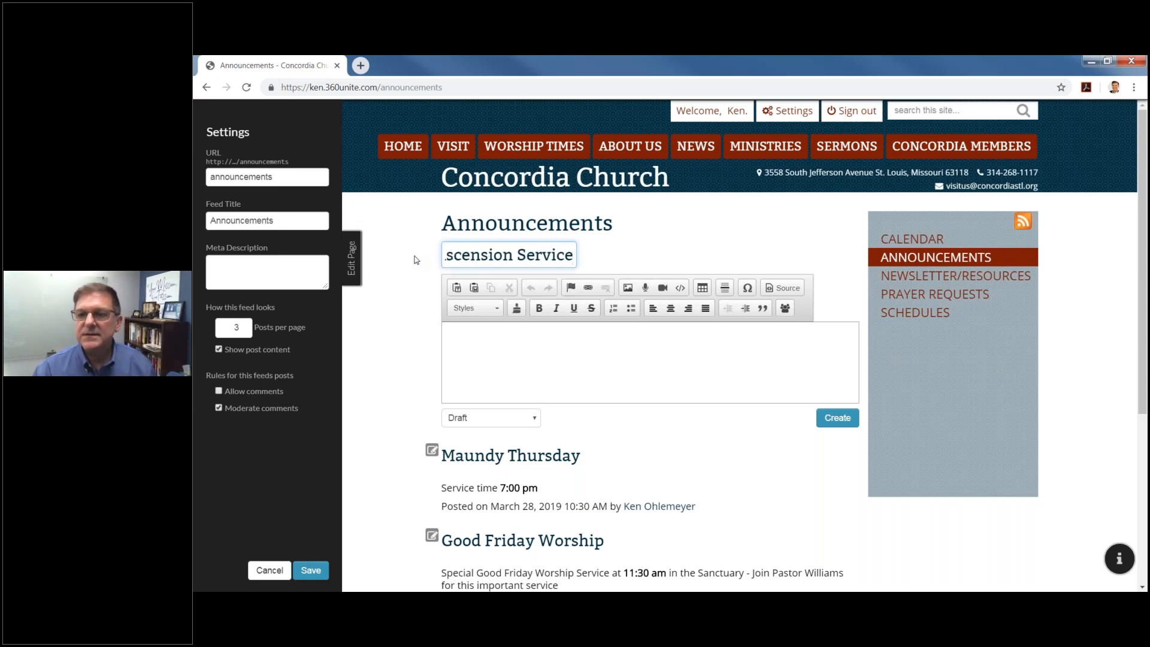
Step: Write "Evening Service at 6:30 pm" and, on a second line, "Reception to follow" as the new post's content
click(492, 350)
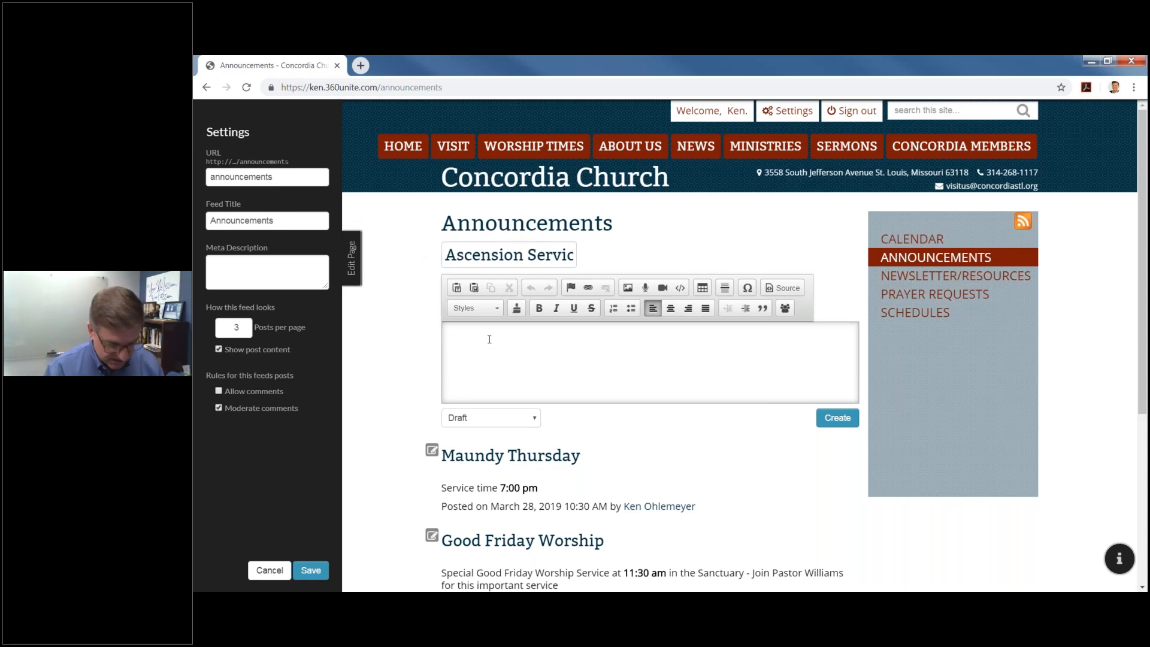
text(Evening Ser)
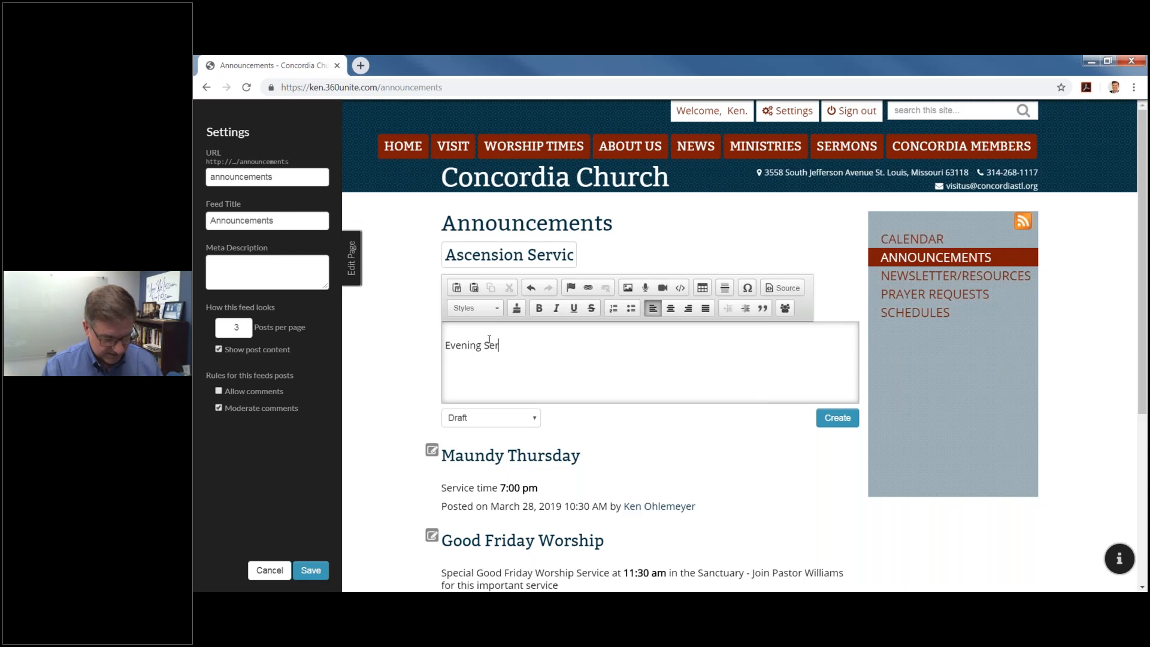
text(vice at )
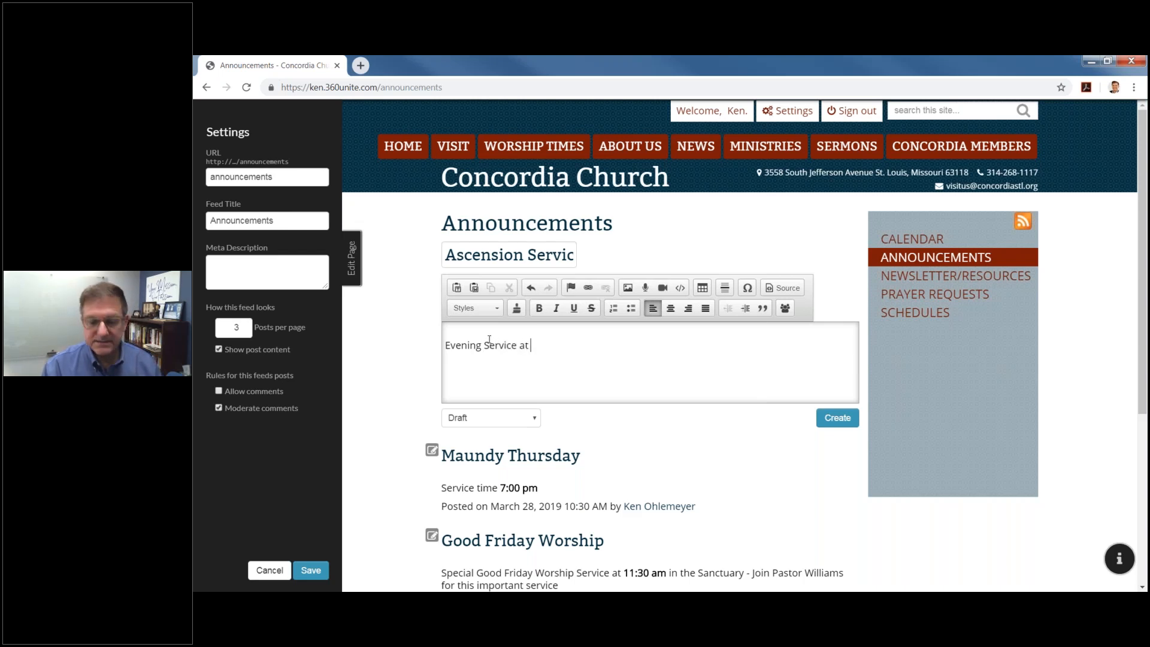
text(6:30 )
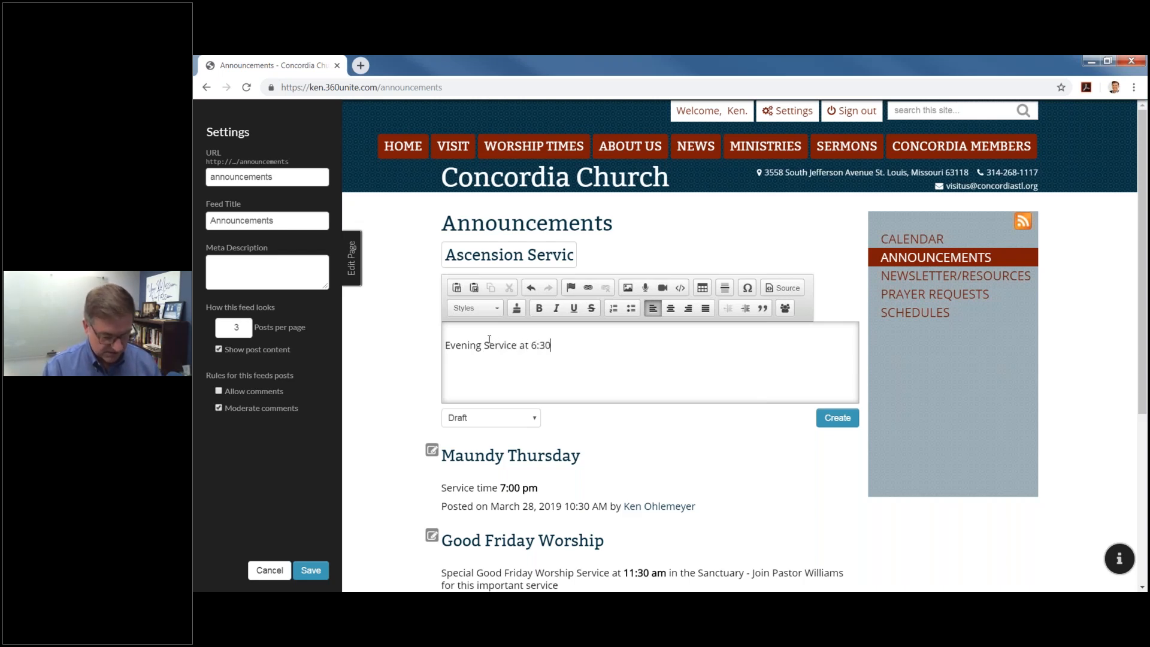
text(pm )
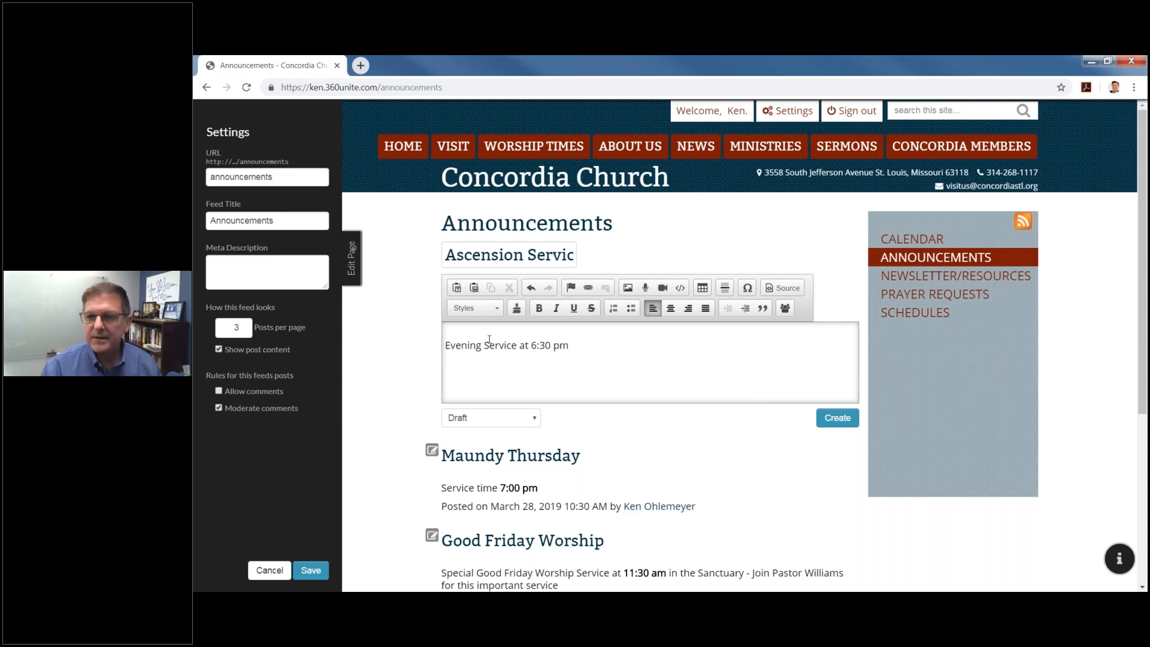
text(Rece)
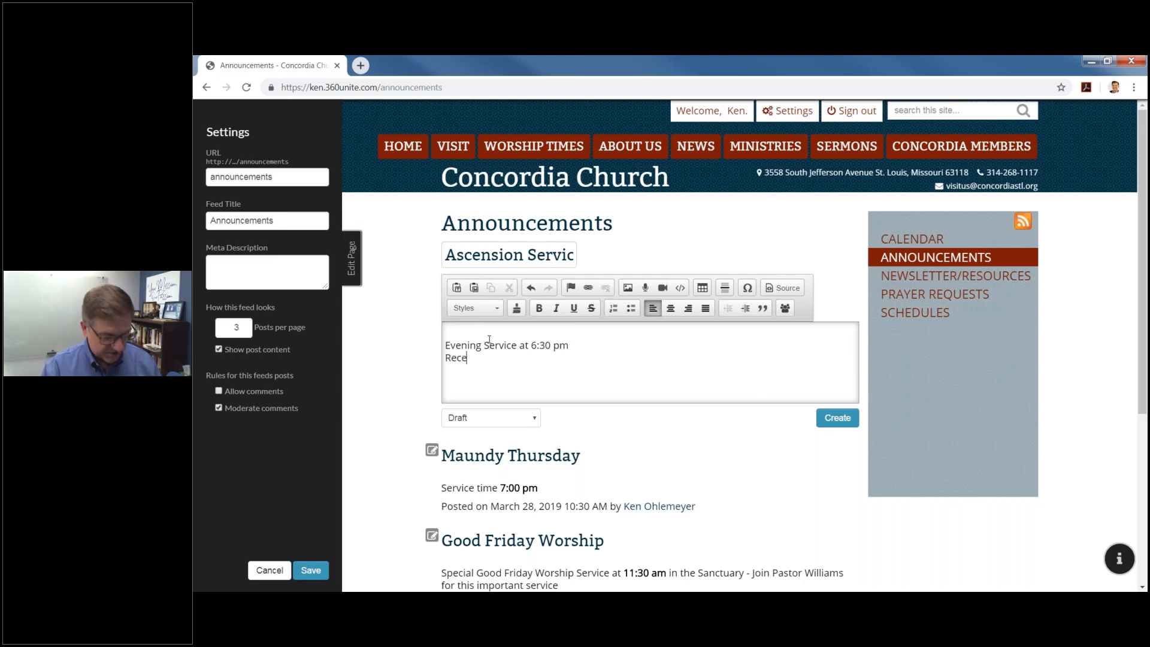
text(ption to follow)
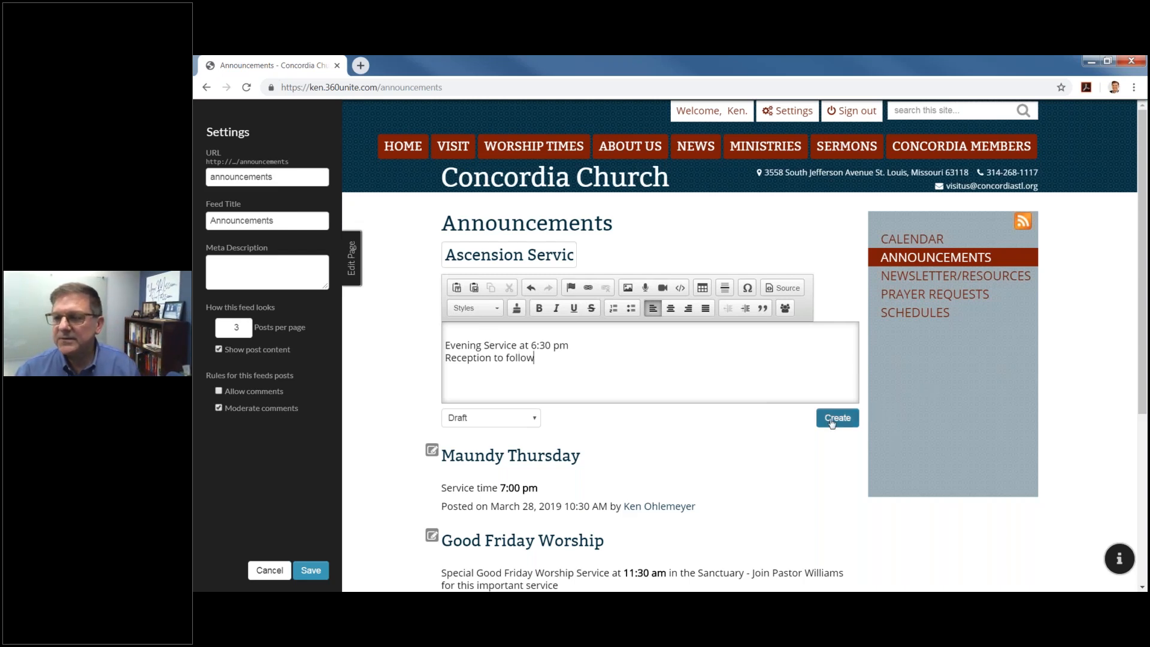
Step: Make "6:30 pm" bold in the post's content, then create the post as a draft and save the page
drag(531, 346, 569, 346)
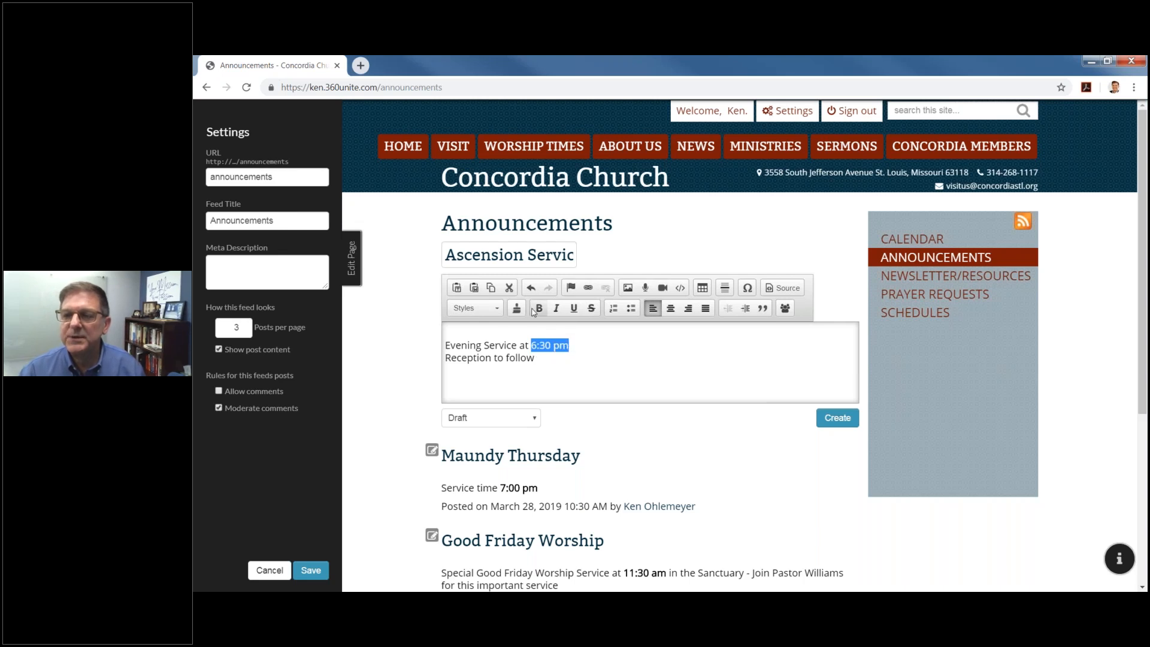
click(539, 308)
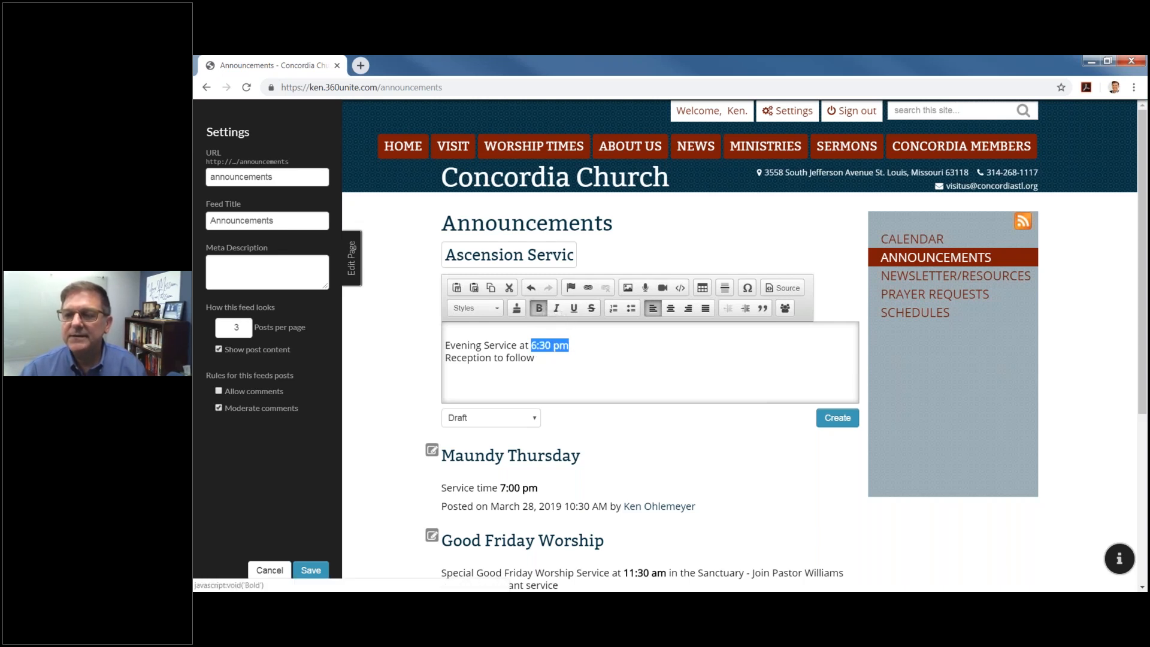
click(581, 366)
click(833, 419)
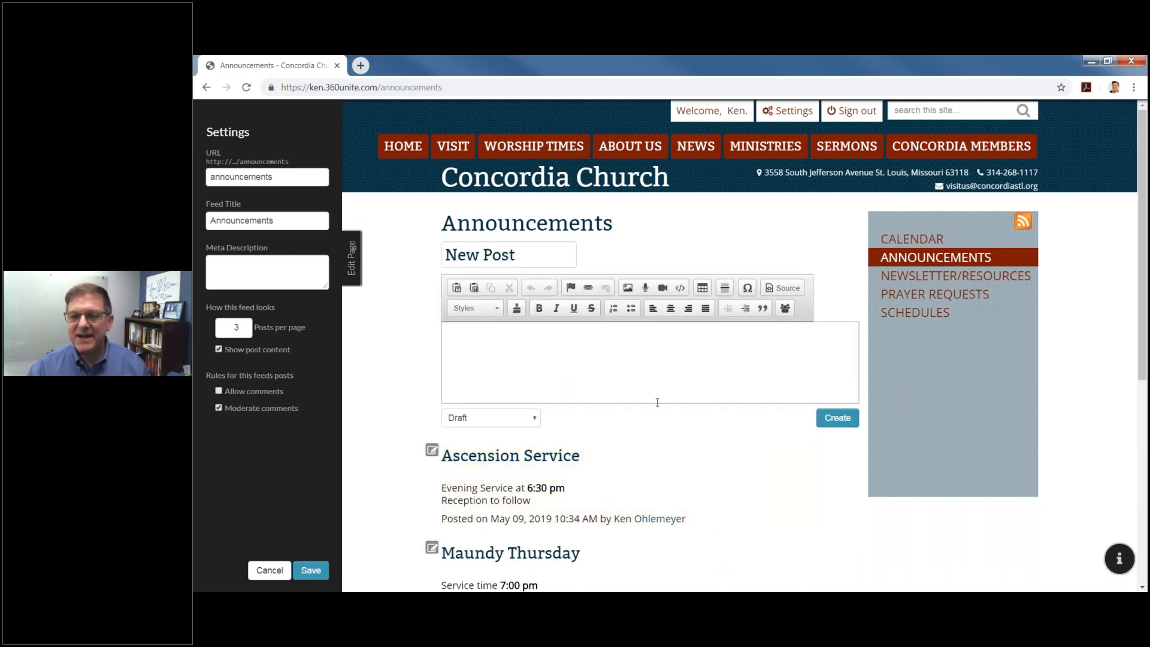
click(308, 570)
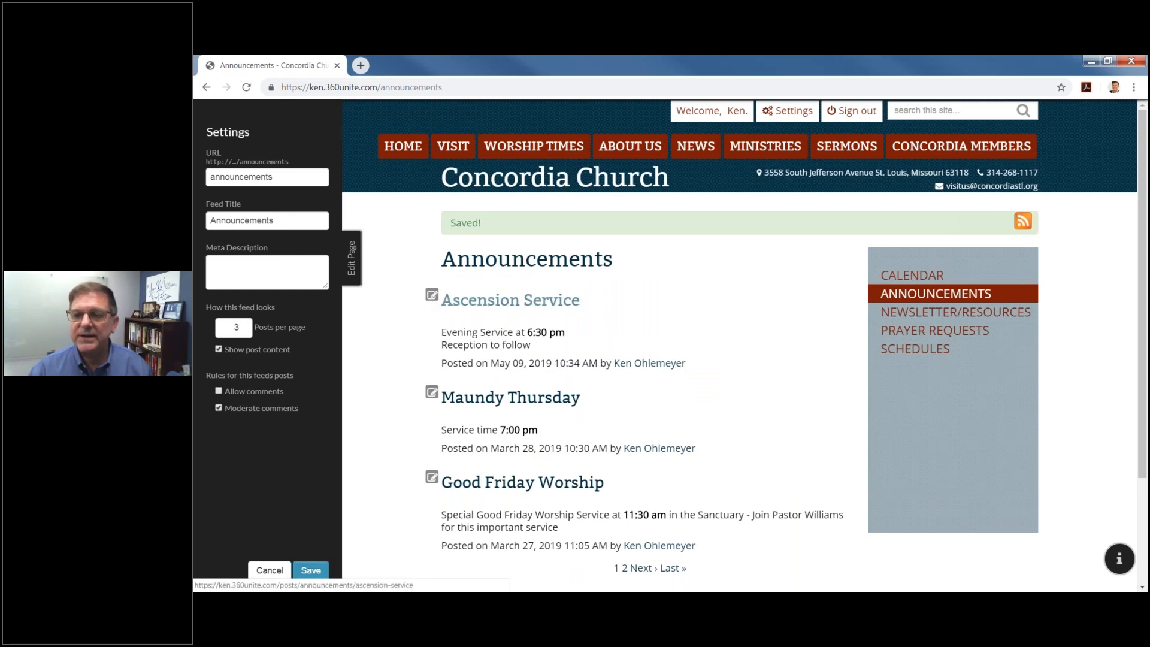
Step: Open the Ascension Service post, set its status to Published and save it
click(509, 299)
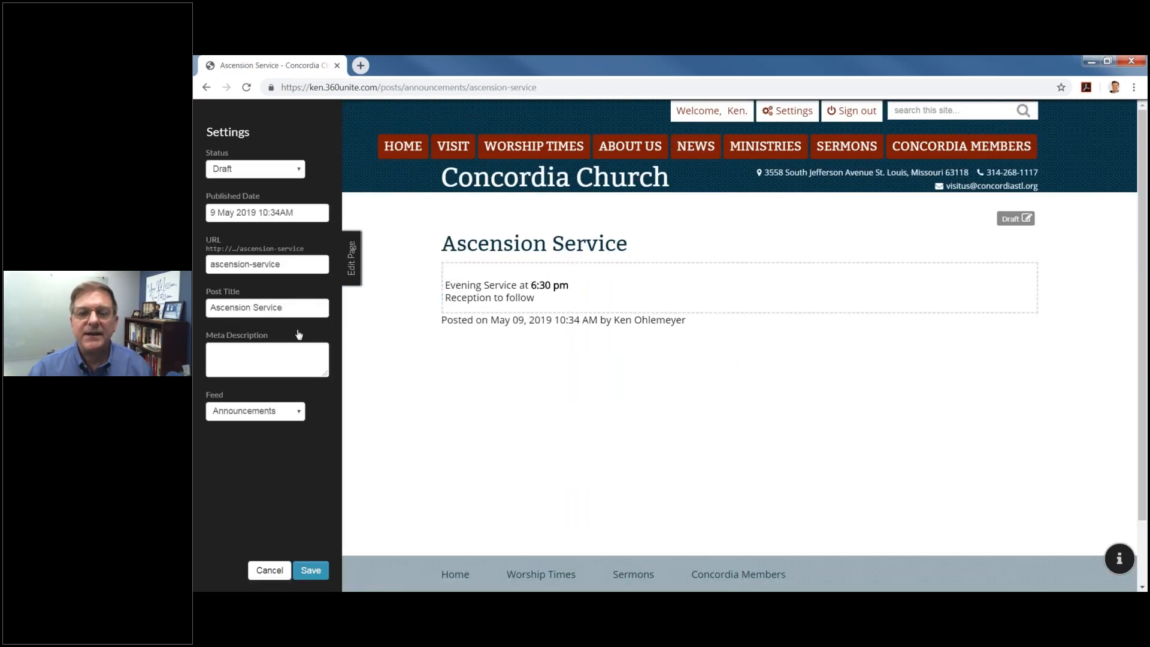
click(297, 172)
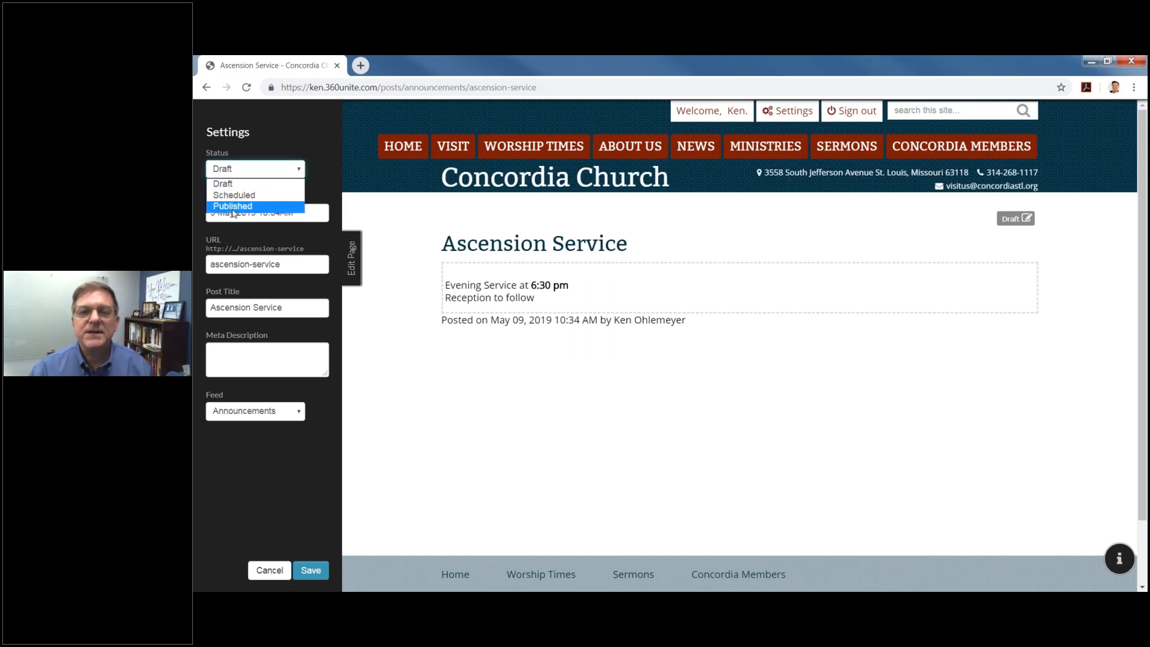
click(233, 207)
click(311, 570)
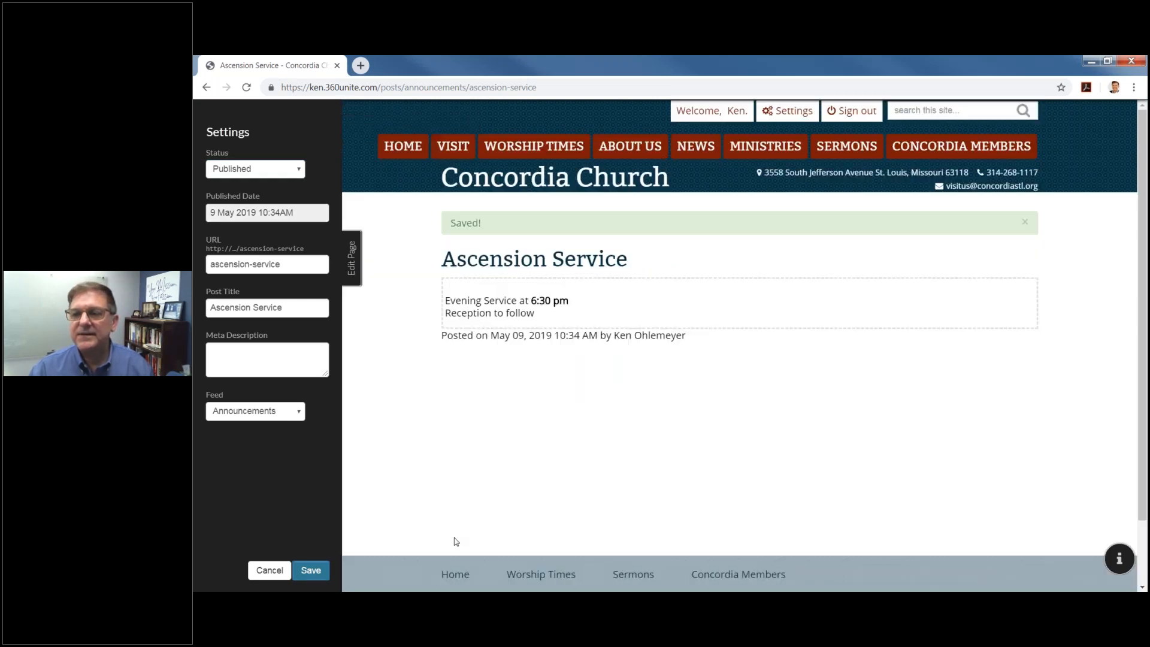
click(357, 265)
Step: Return to the Announcements page under News and review the posts in the feed
mouse_move(621, 170)
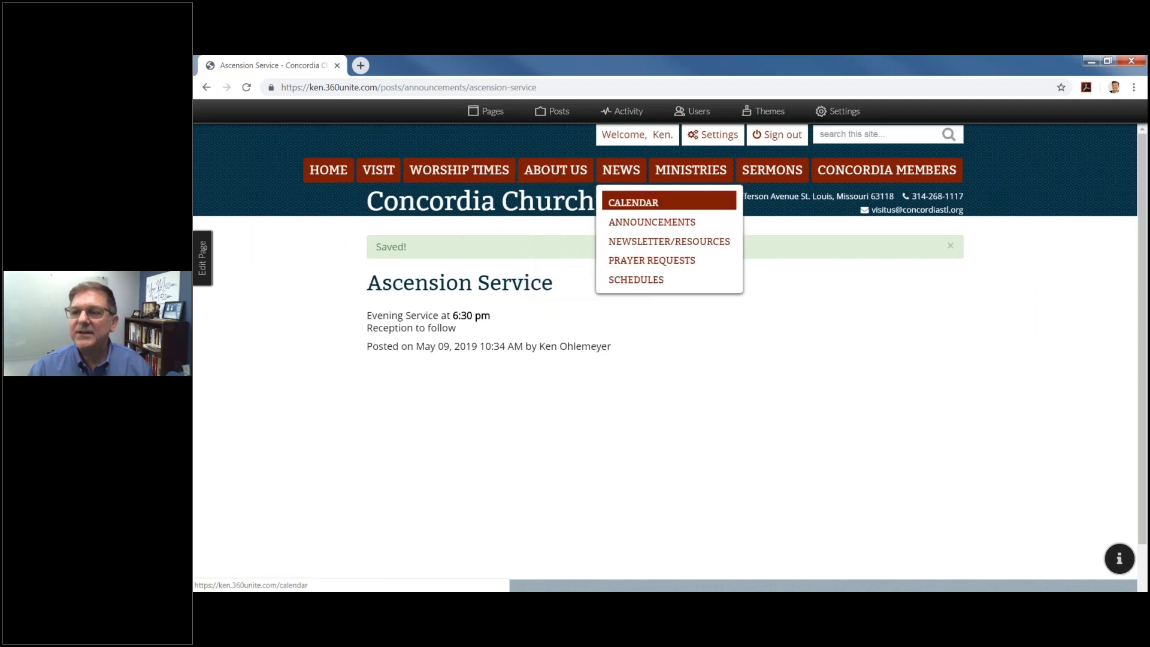
click(647, 224)
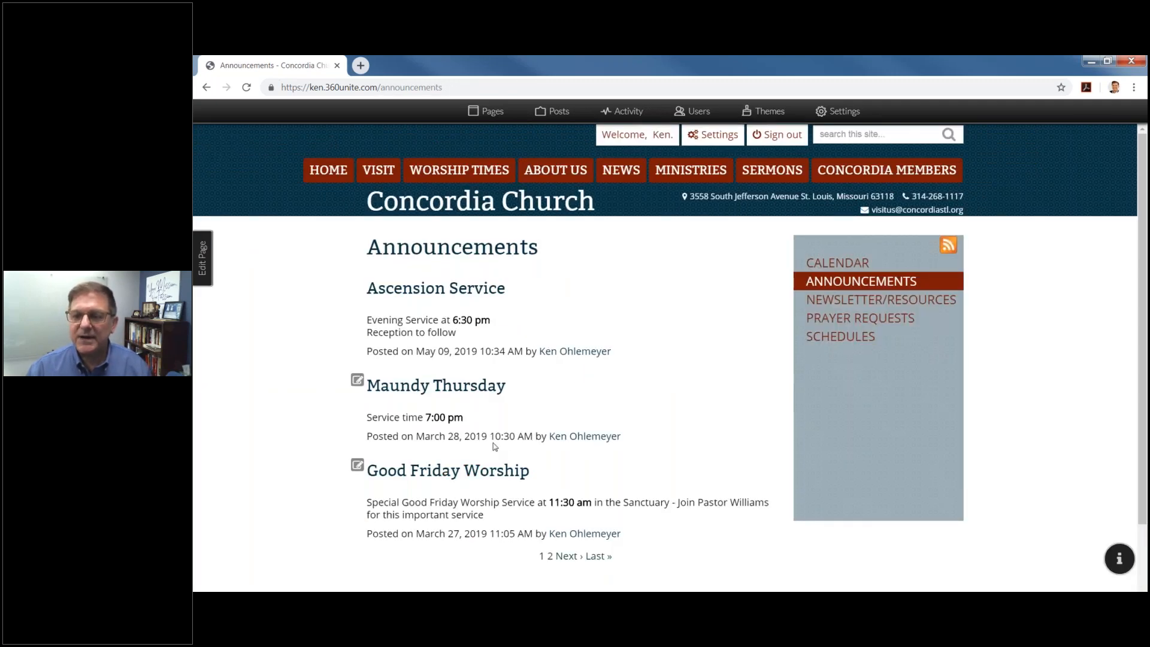
scroll(495, 446, down, 2)
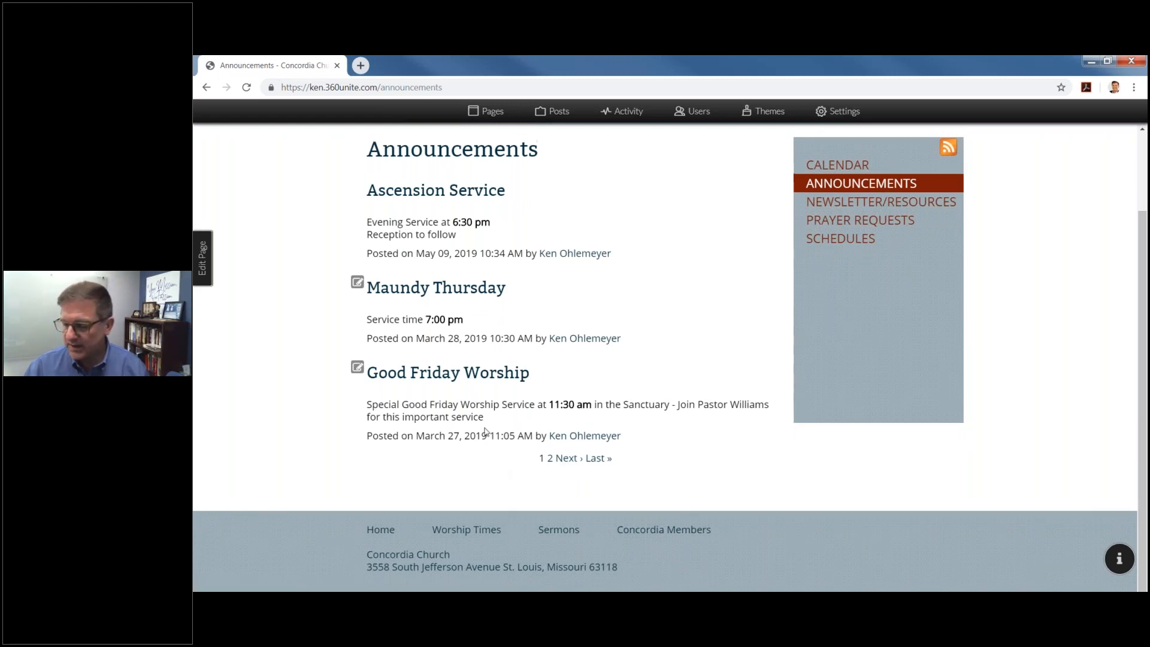
scroll(481, 422, up, 2)
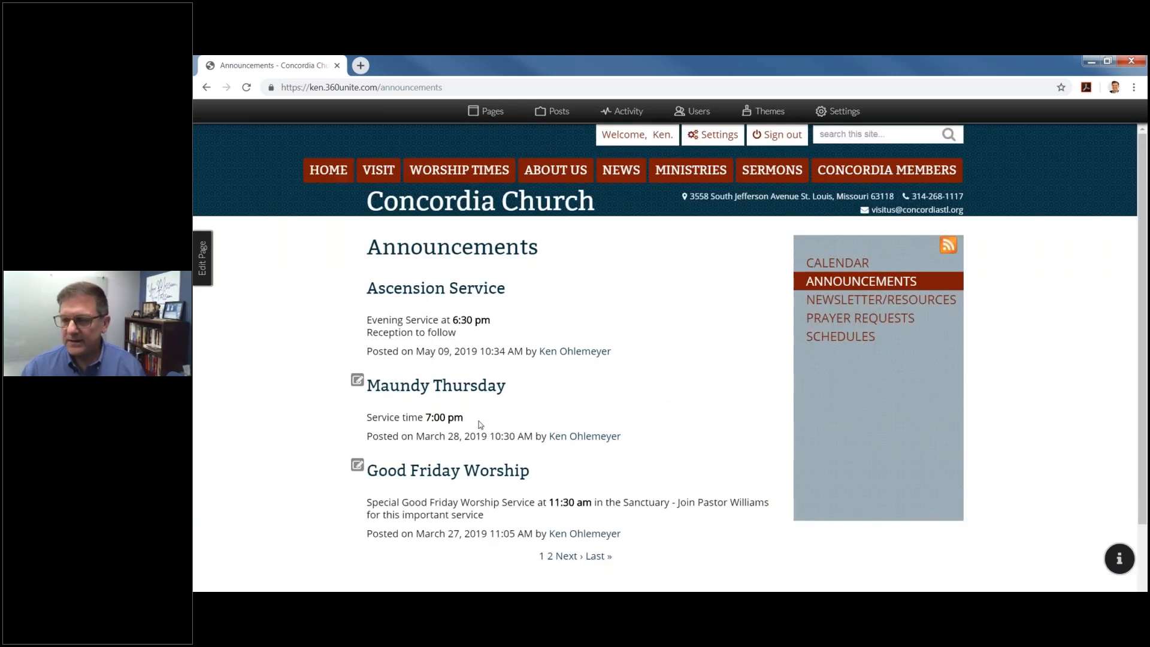
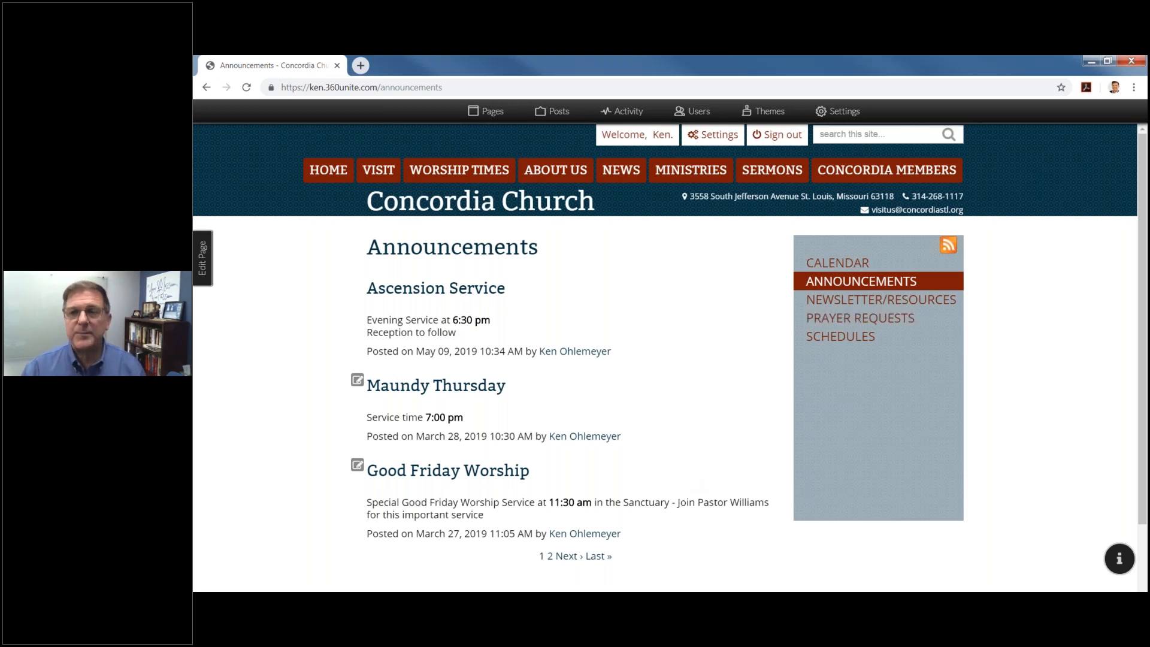
Step: Open the Pages administration and examine the Group template for a new page, without creating one
click(491, 111)
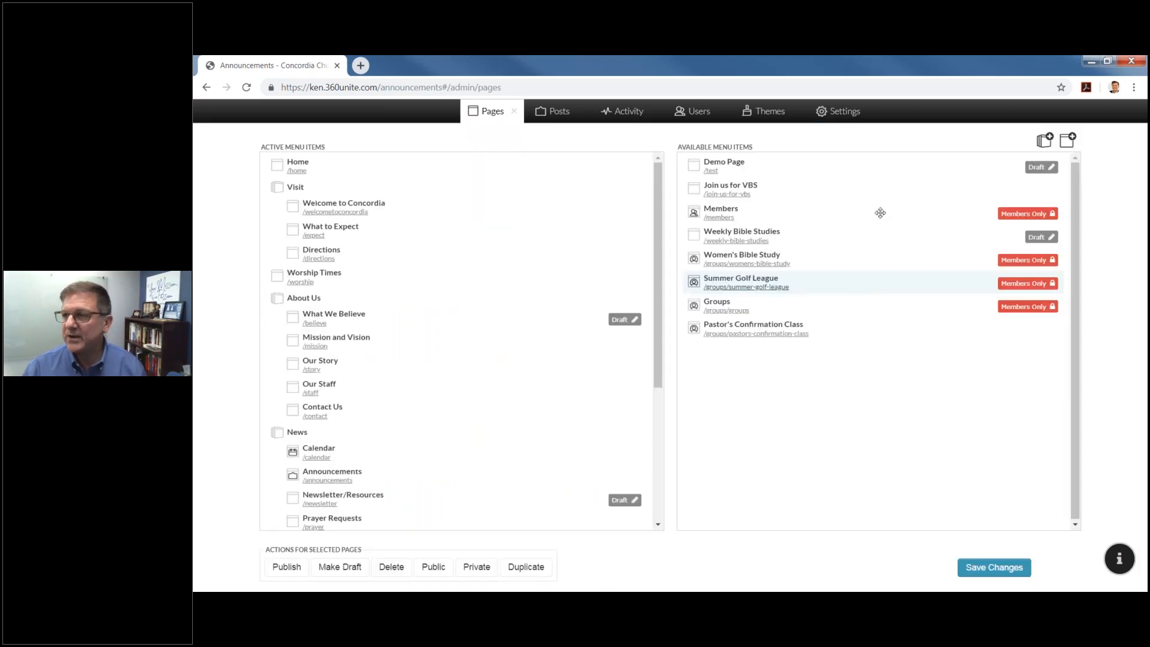
click(1076, 142)
click(624, 253)
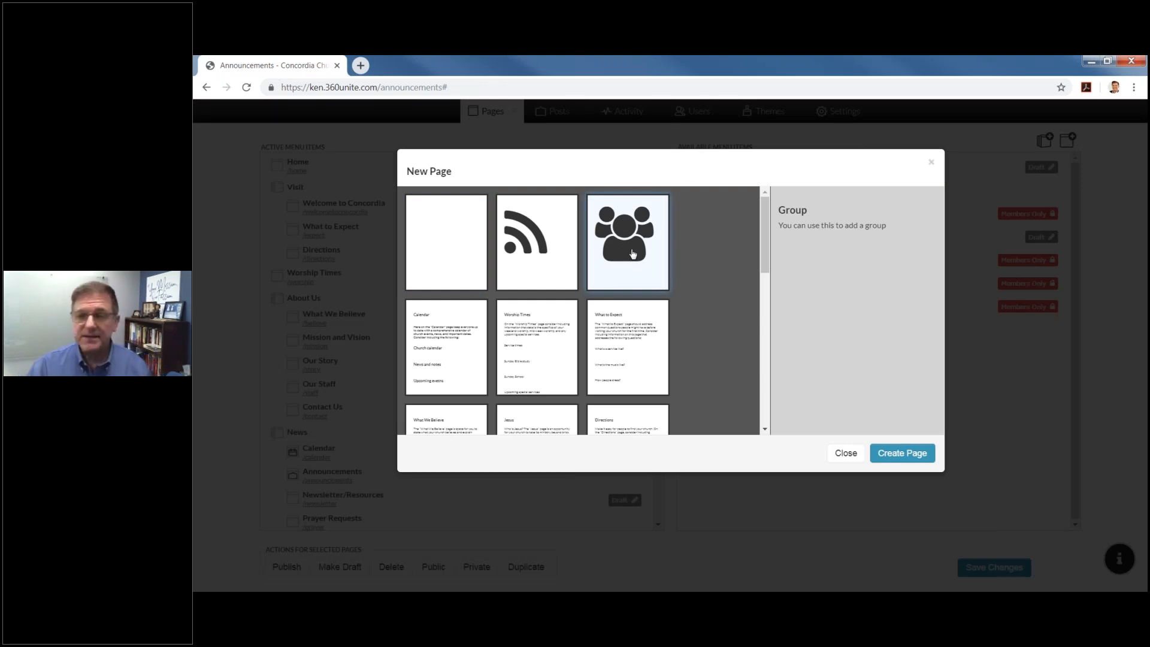
click(846, 454)
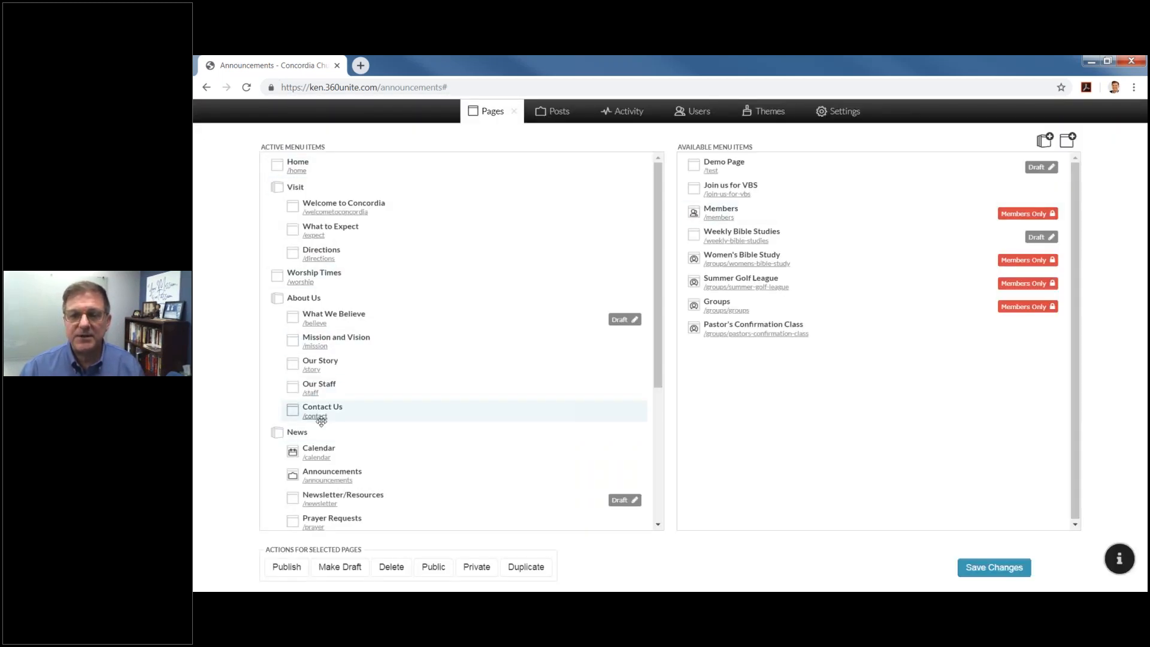
Step: Go through the Home page to the Youth page under Ministries and open its Pastor's Confirmation Class group
click(298, 171)
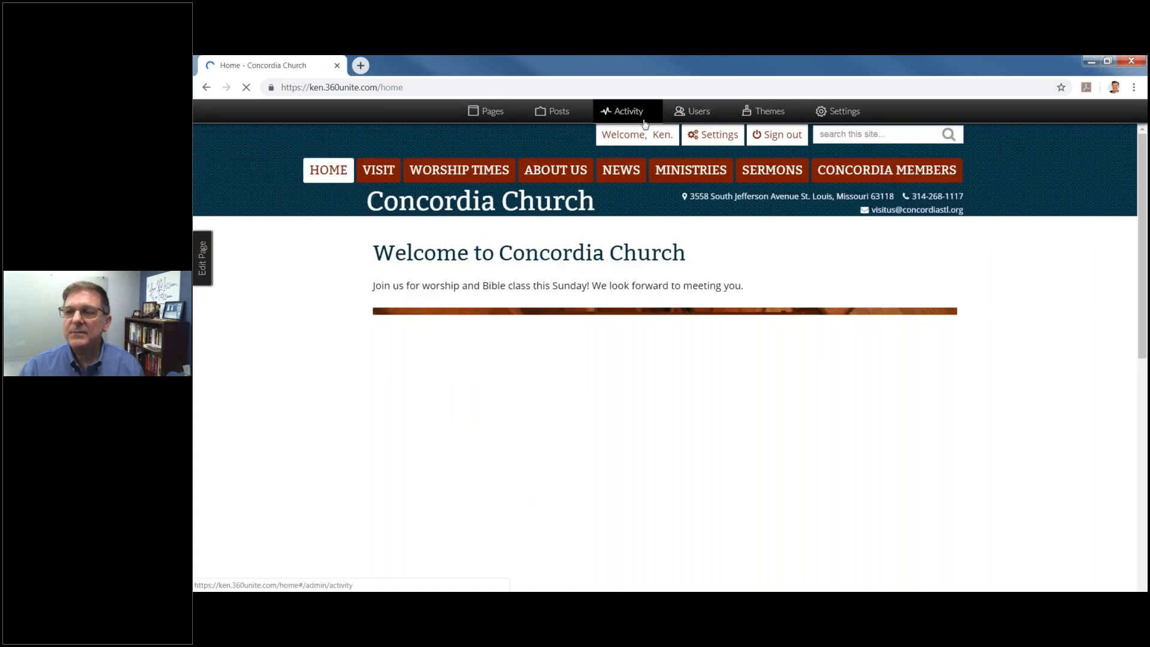
mouse_move(646, 169)
mouse_move(689, 173)
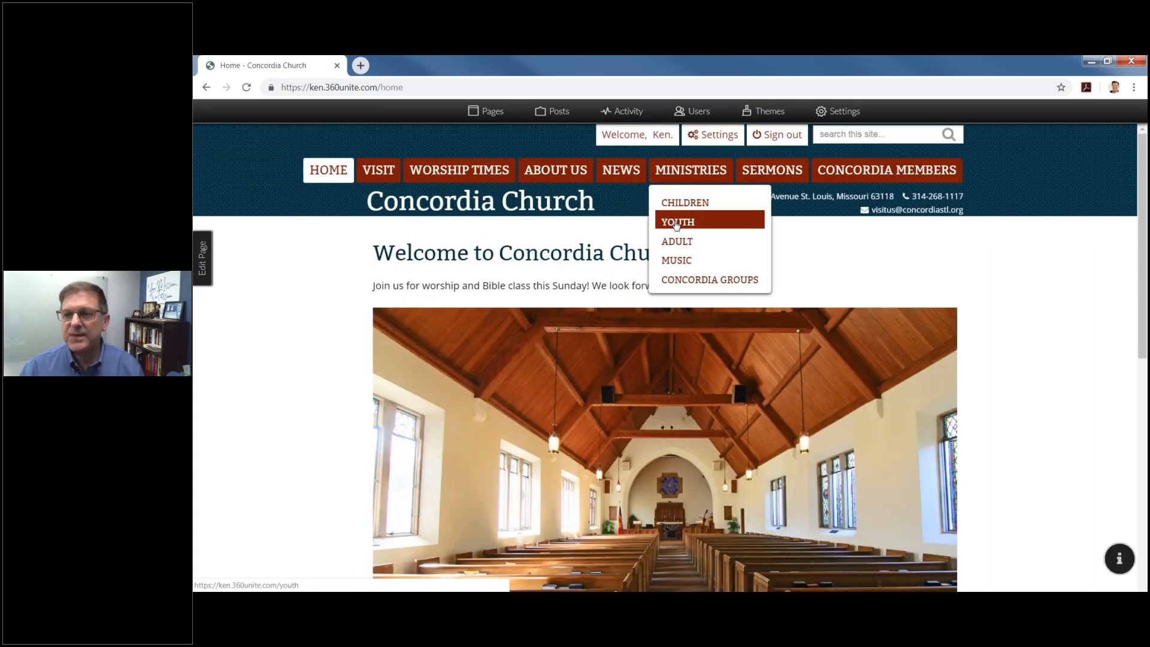
click(677, 224)
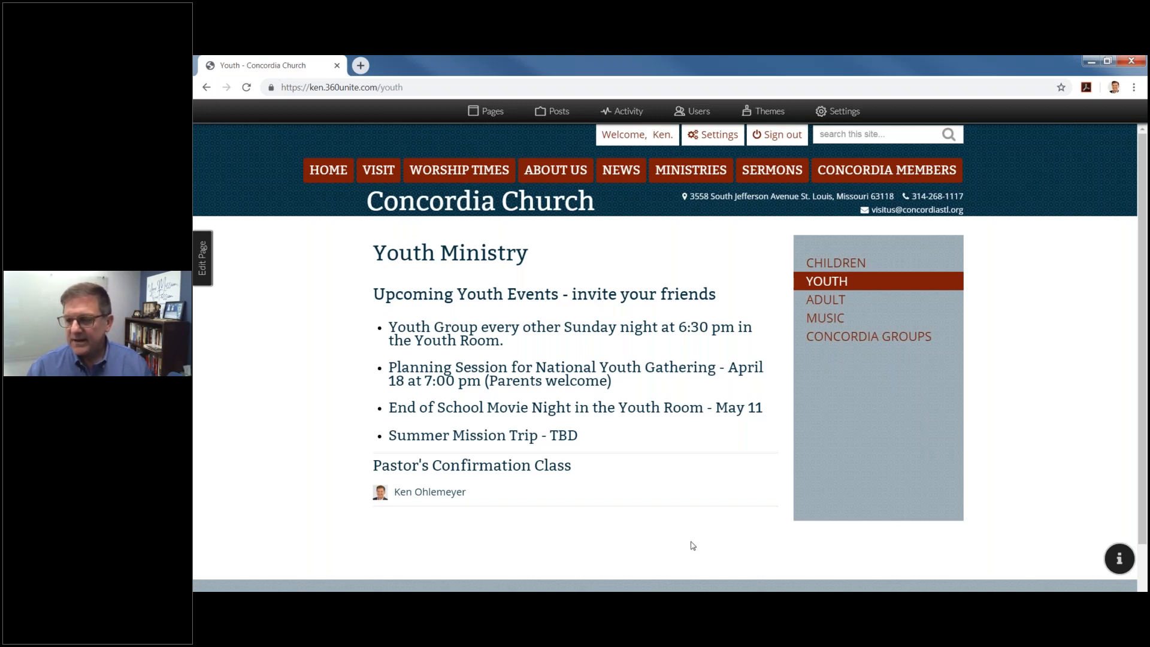
click(491, 468)
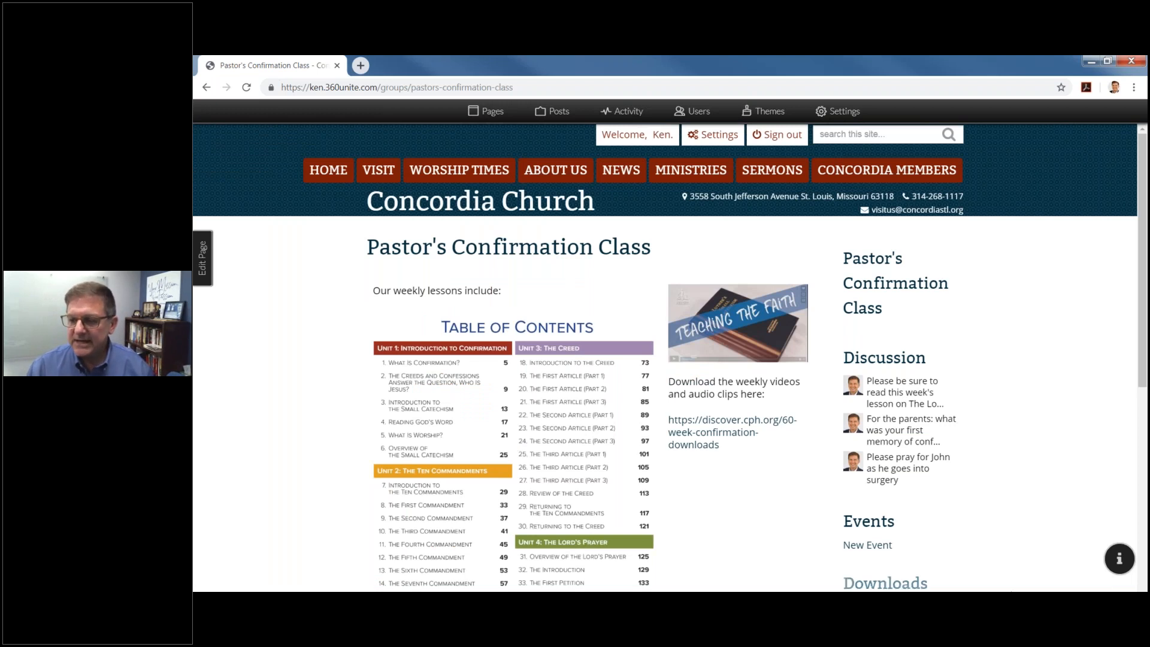
Step: Examine the group page's layout and settings without changing them, and look over its Discussion, Events, Downloads and Members sections
click(204, 255)
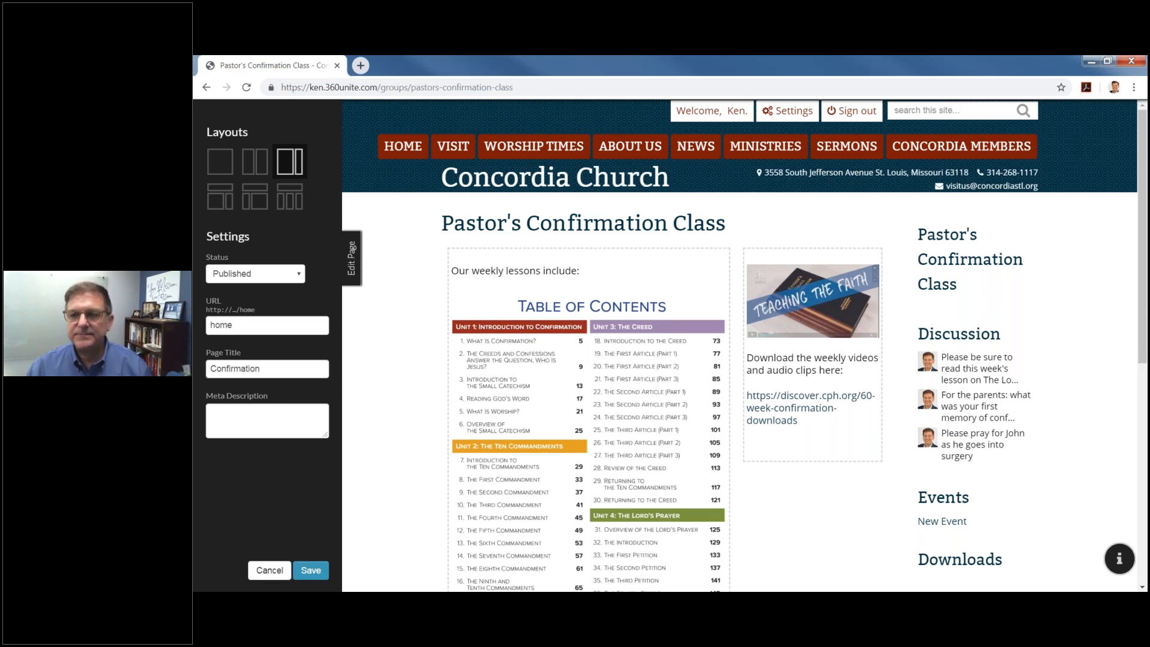
click(269, 570)
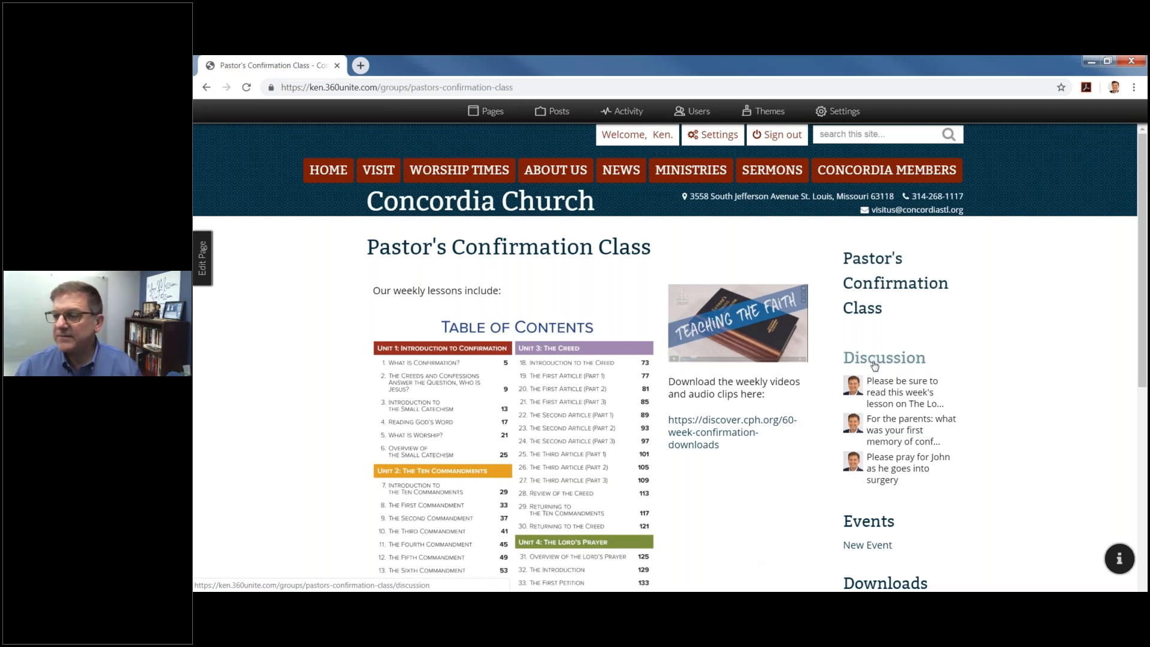
scroll(875, 366, down, 1)
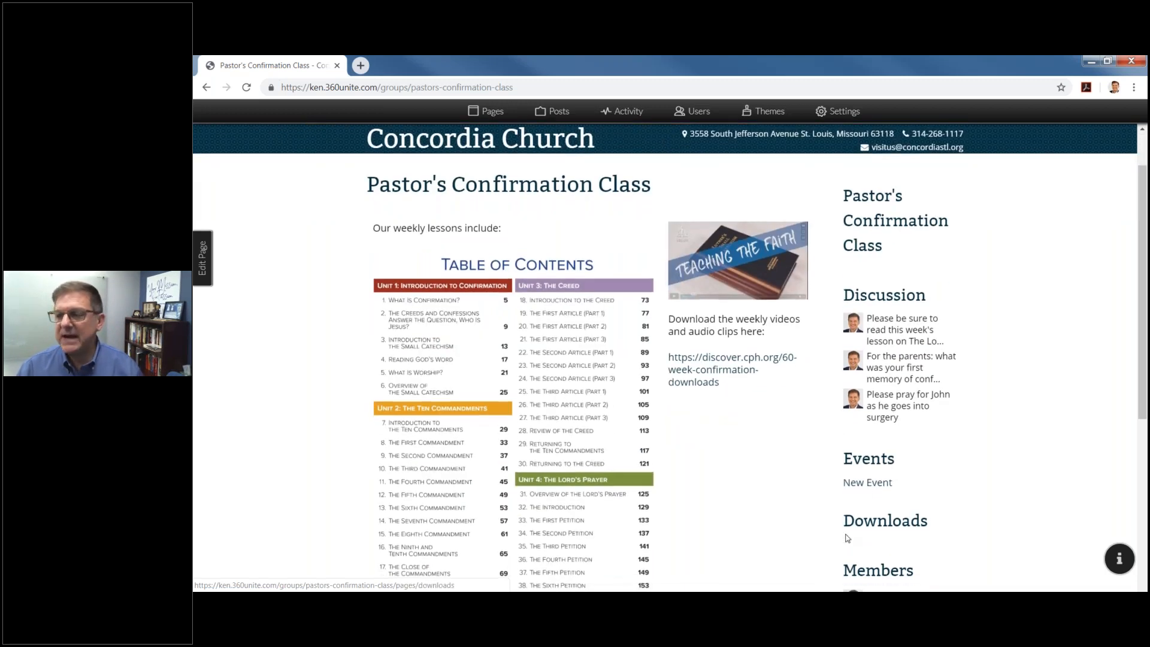
scroll(848, 538, down, 1)
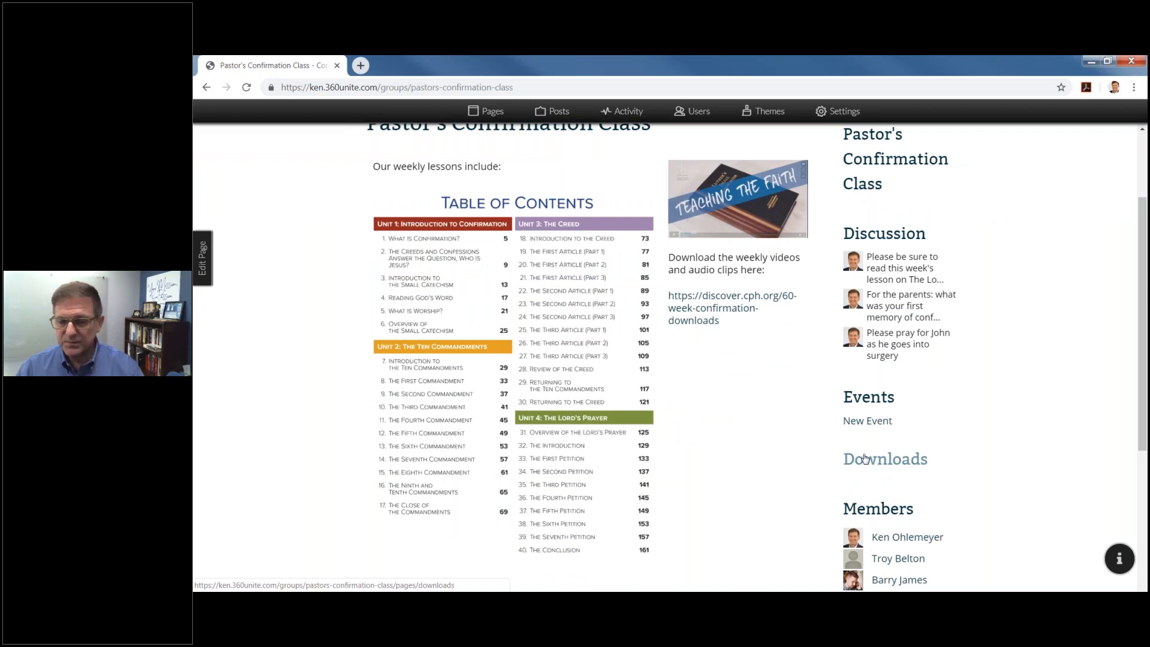
Step: Look over the group's Members and Membership Settings entries, and open its Discussion section
scroll(877, 487, down, 1)
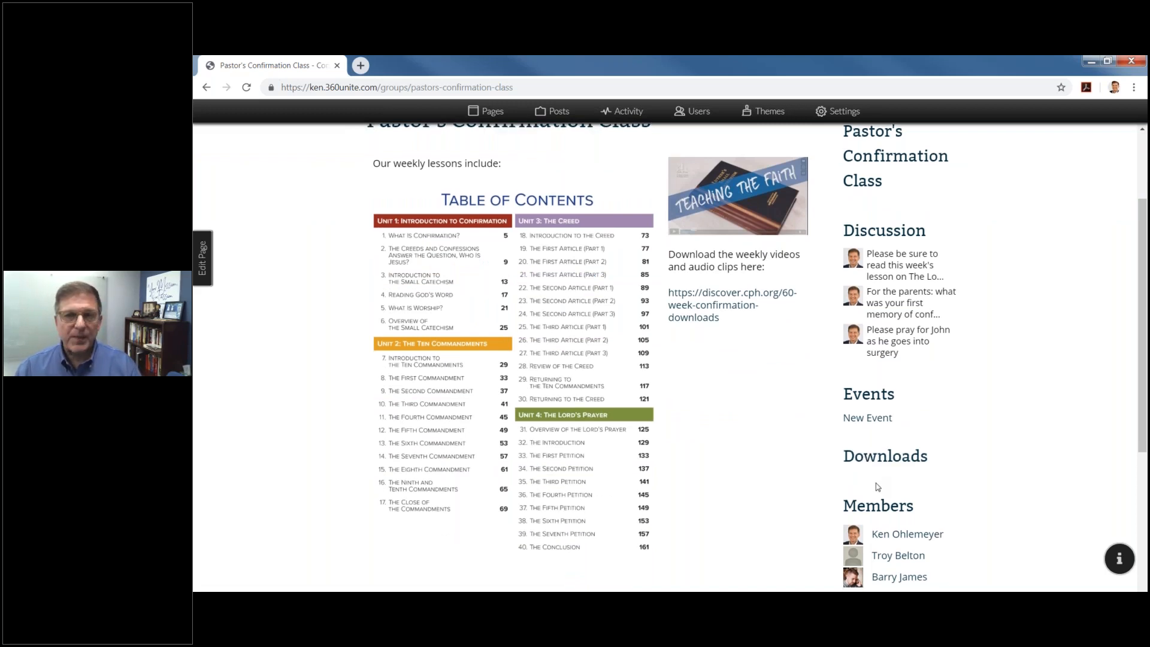
scroll(876, 486, down, 1)
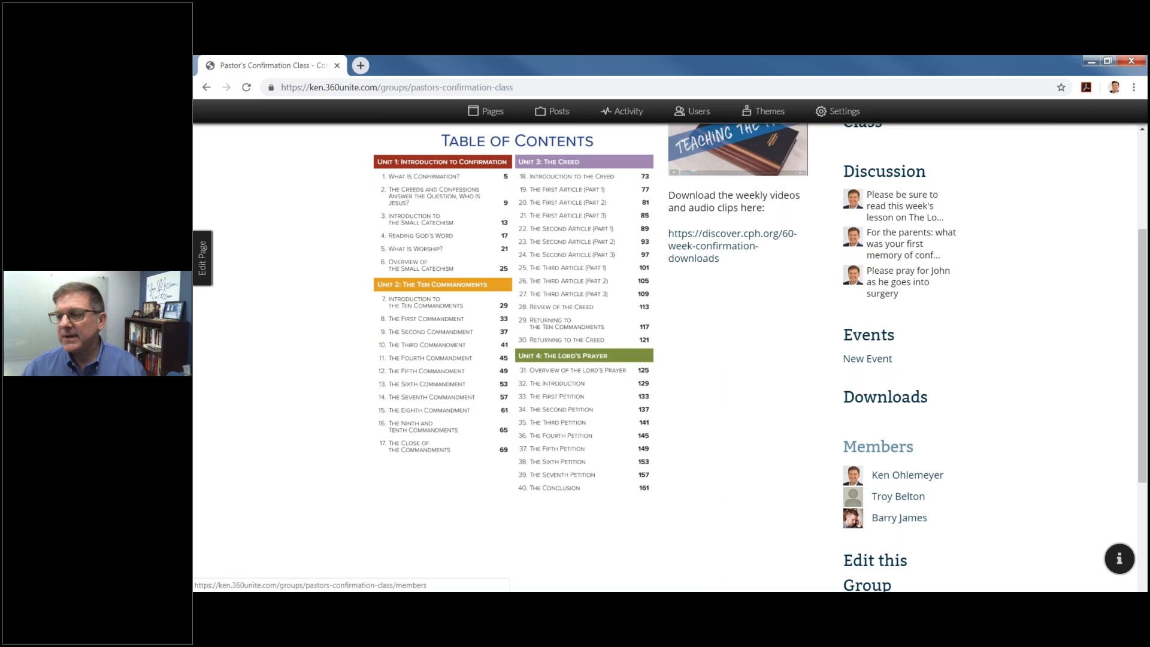
scroll(883, 461, down, 2)
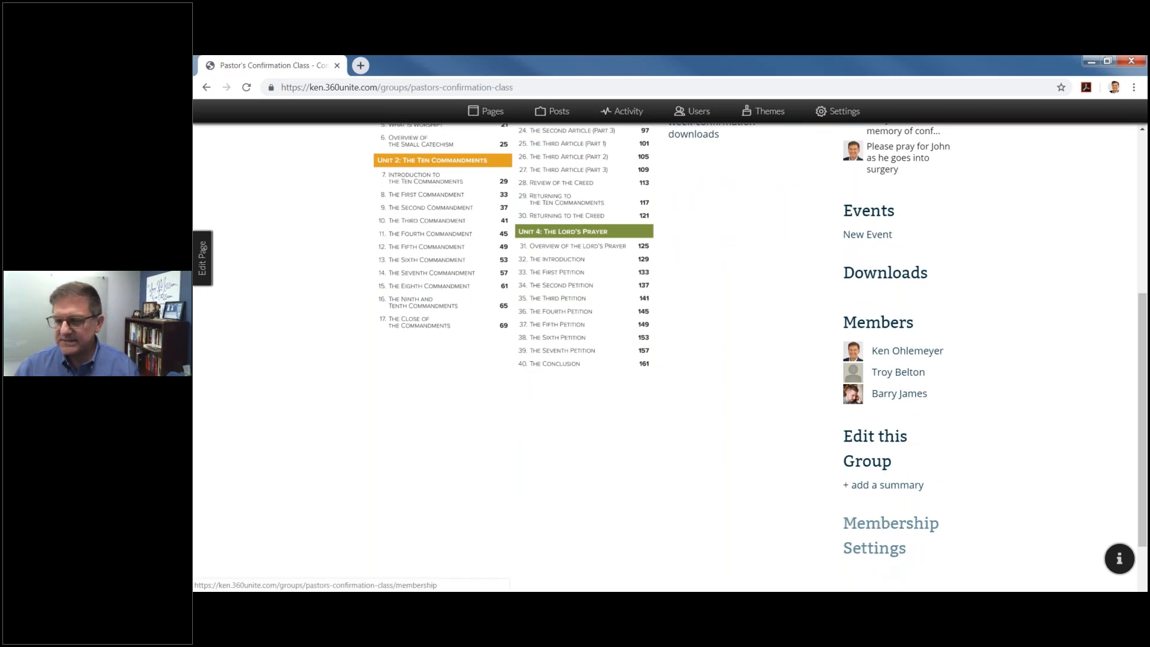
scroll(868, 551, up, 3)
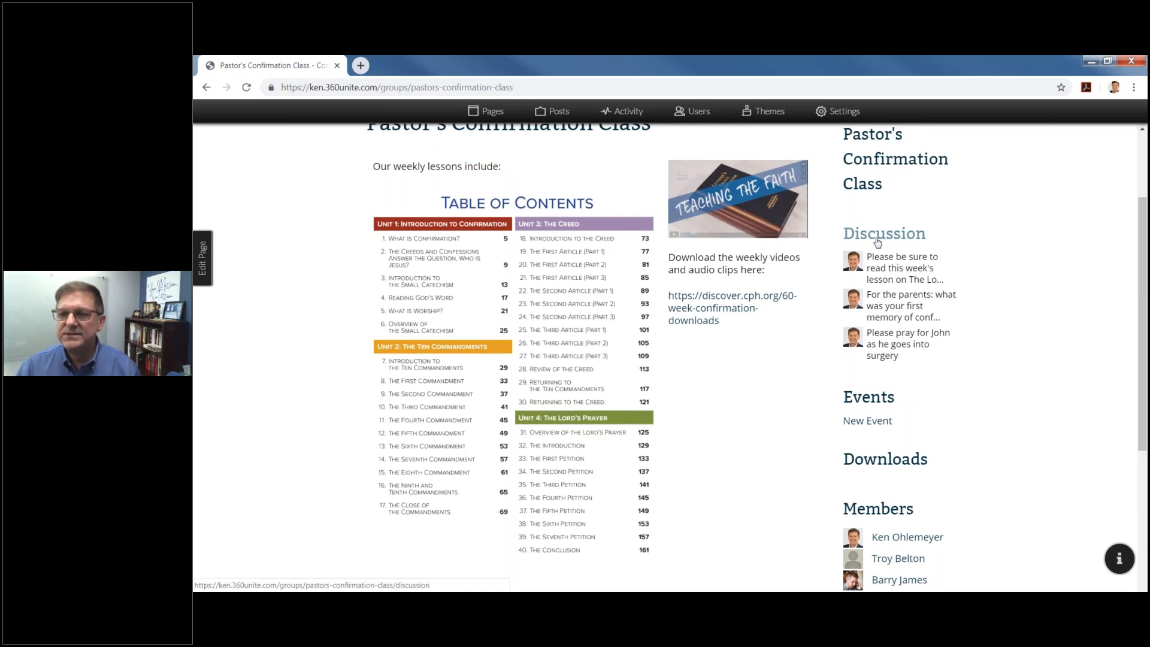
click(878, 235)
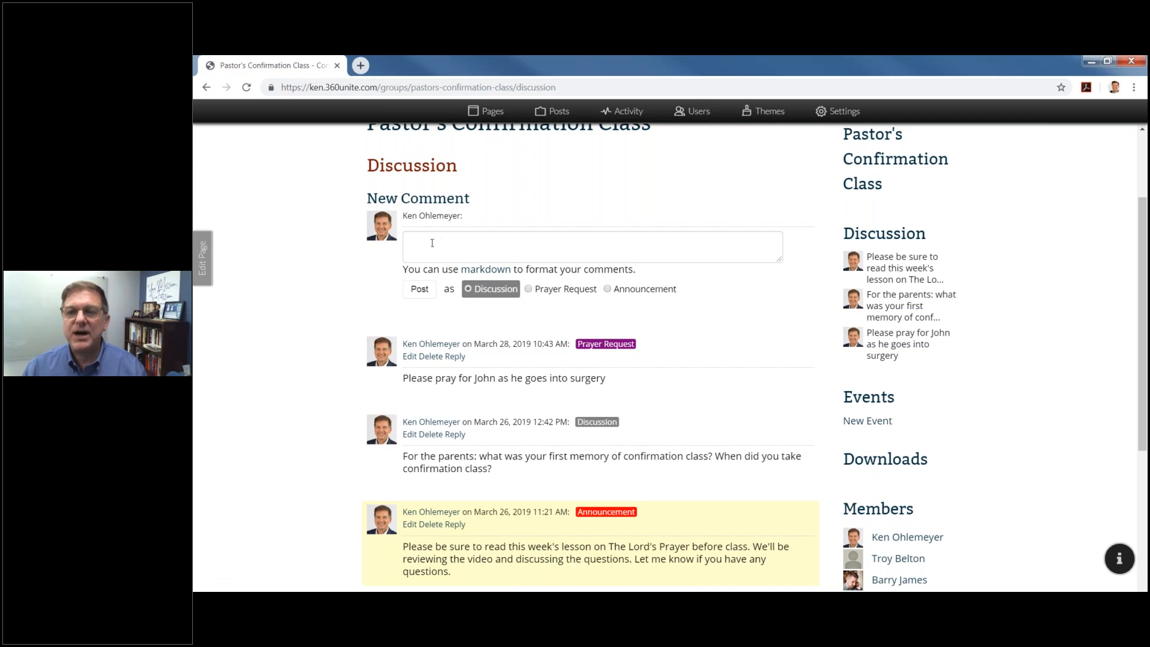
Step: Post a Prayer Request comment in the group discussion offering prayers of thanksgiving for the named person's complete recovery
click(544, 288)
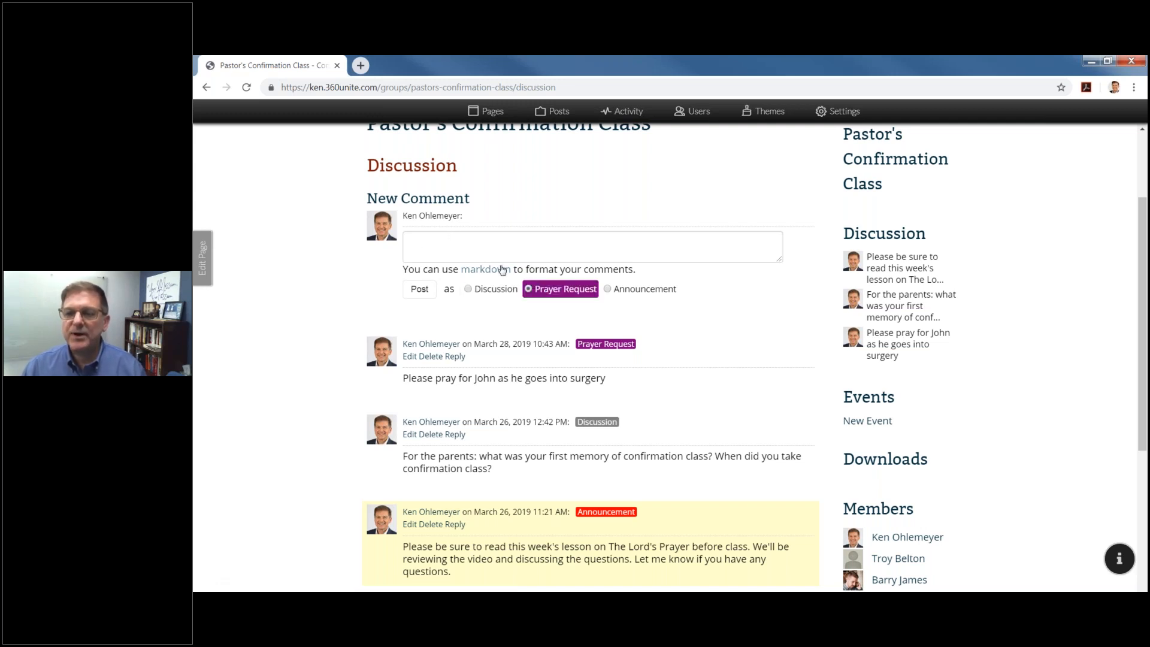
click(497, 246)
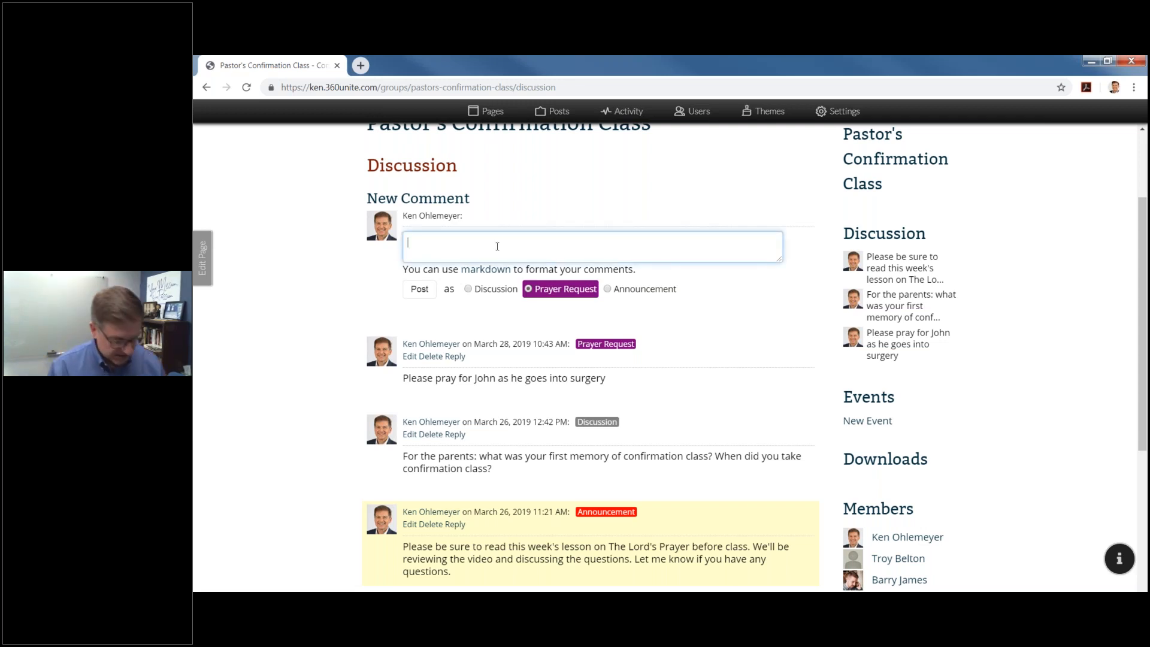
text(Pra)
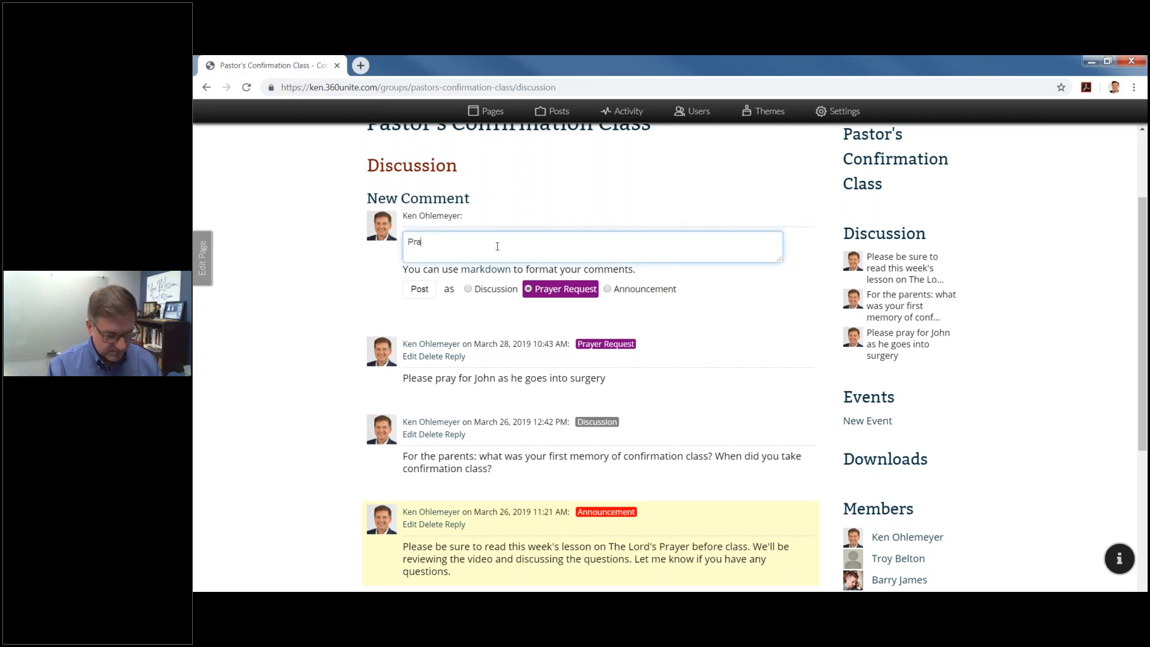
text(yers of thank)
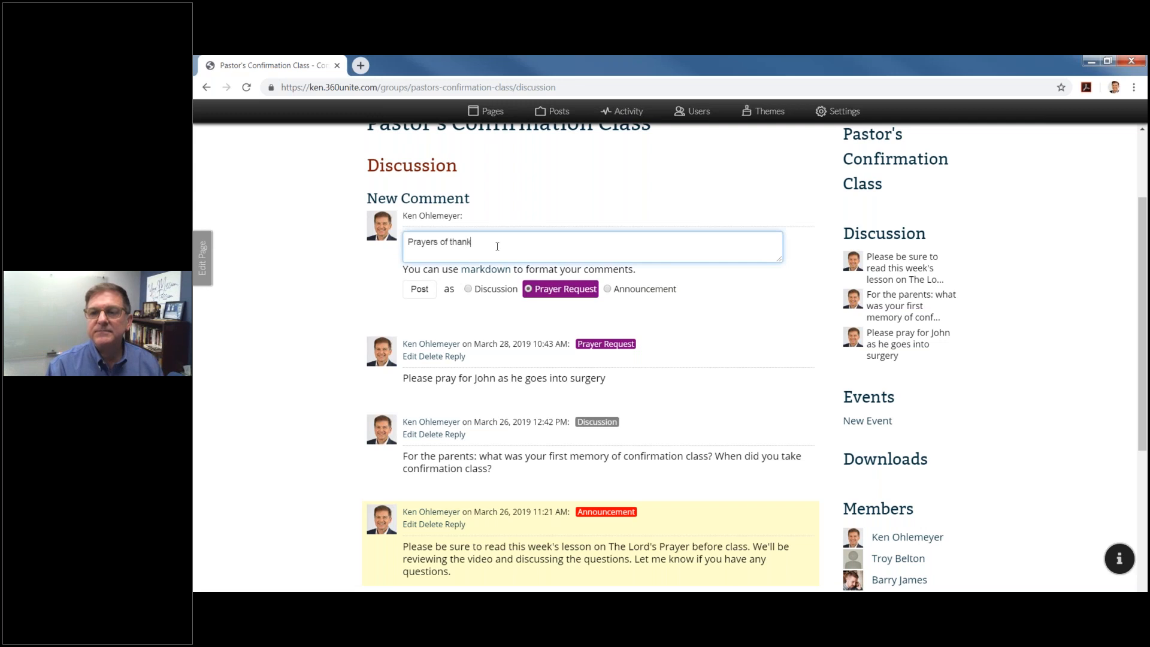
text(sgiving)
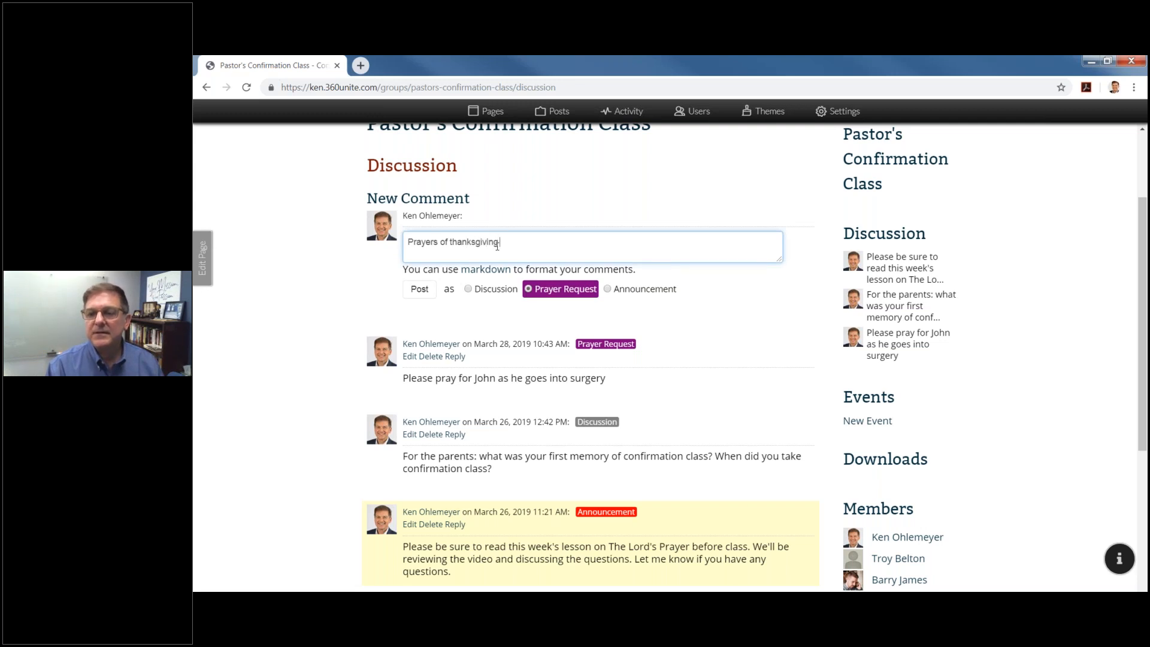
text( for John. Complete recovery)
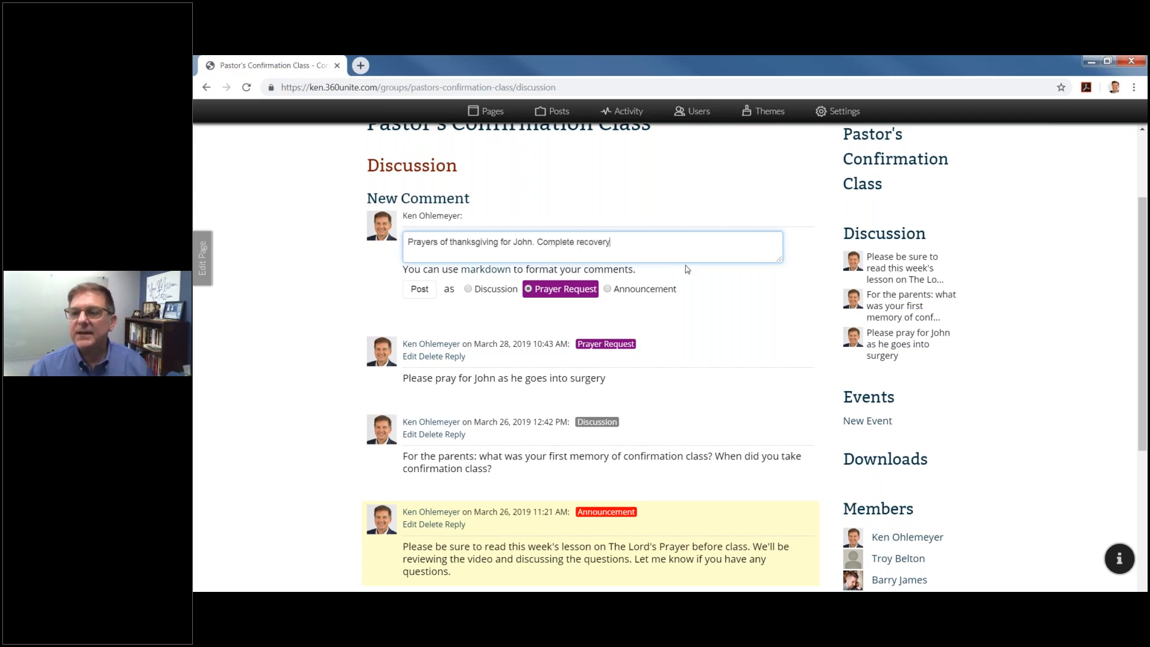
click(347, 300)
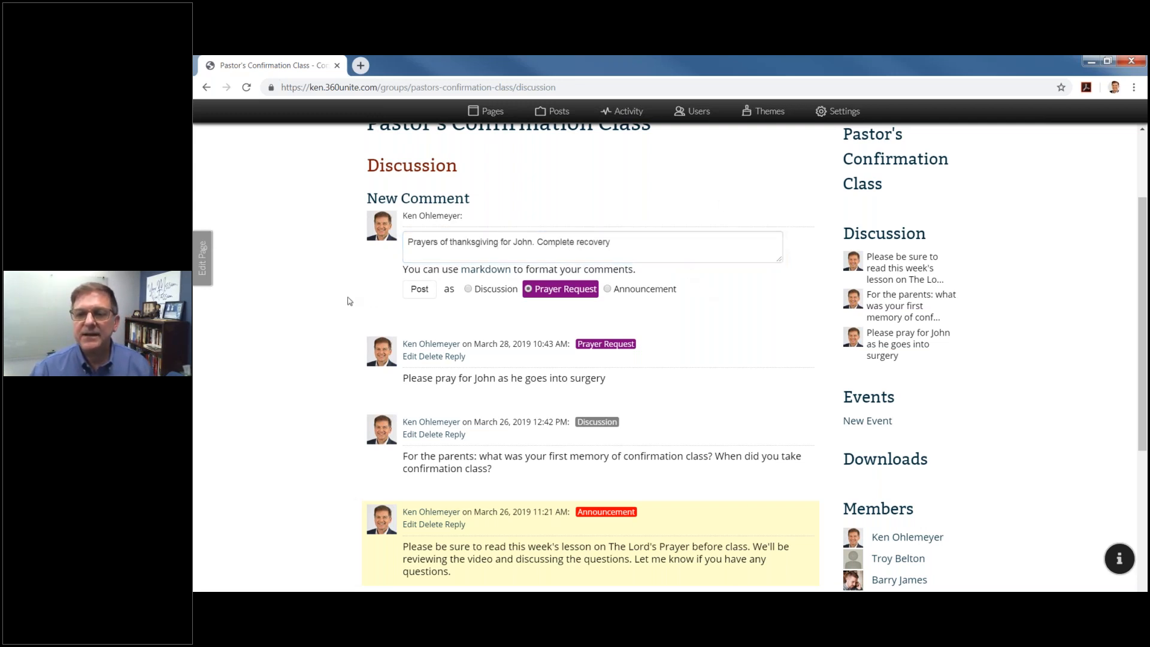
click(419, 291)
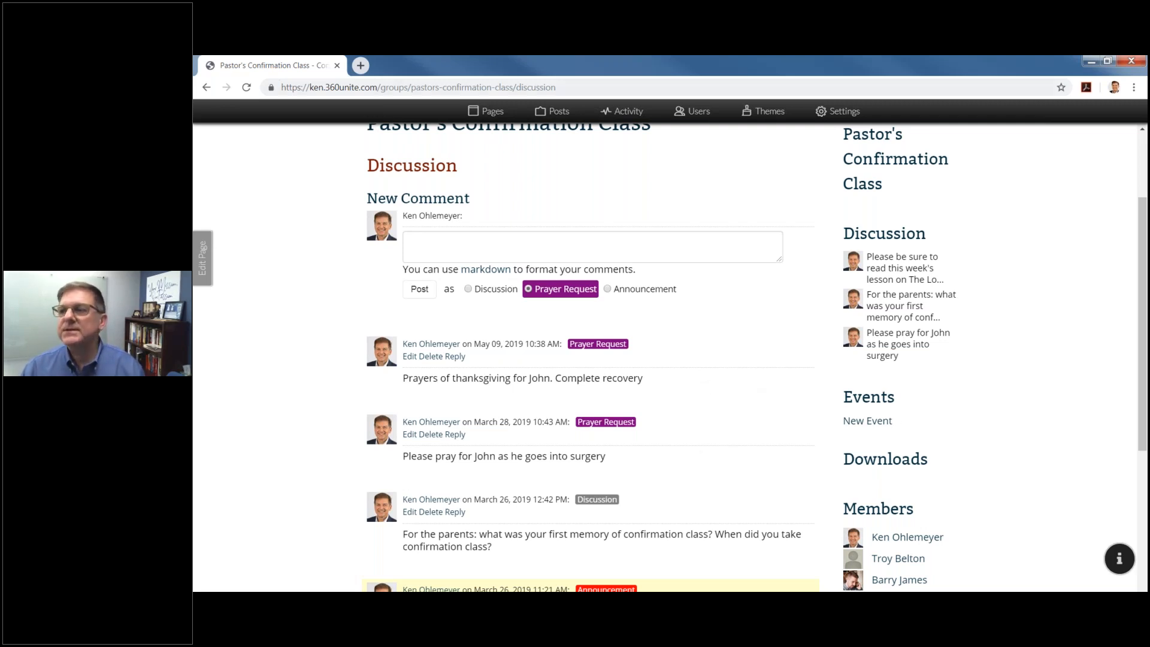
Step: Go to Concordia Groups under Ministries, reopen the Pastor's Confirmation Class group and view its Events calendar
scroll(735, 165, up, 2)
mouse_move(695, 164)
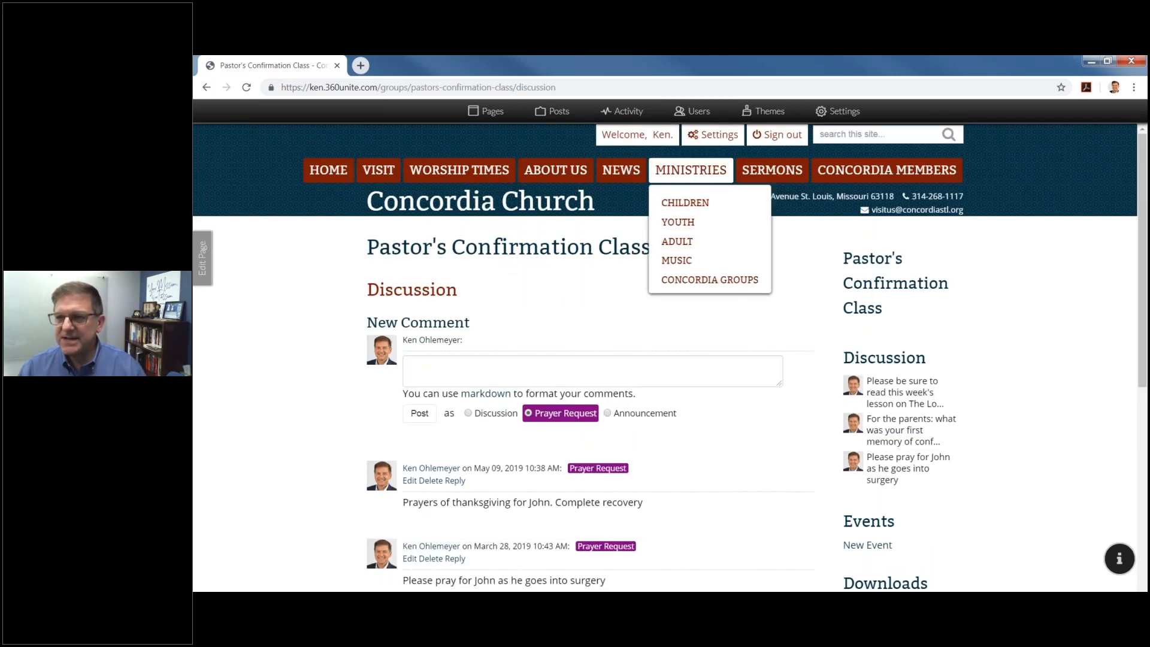
click(682, 285)
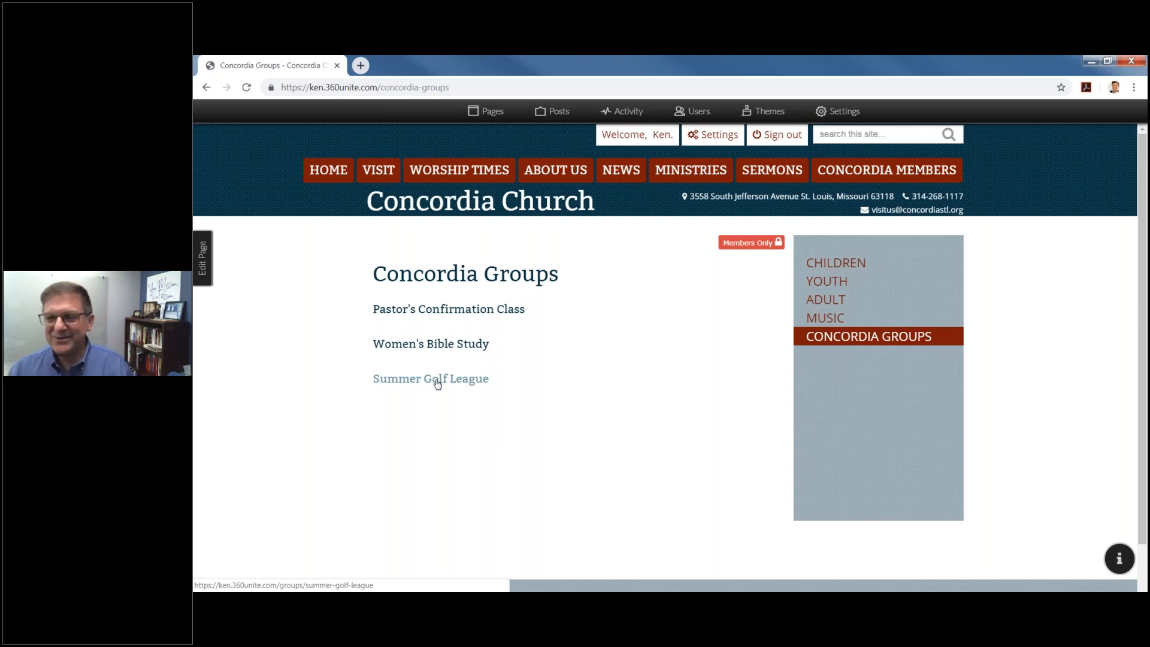
click(441, 310)
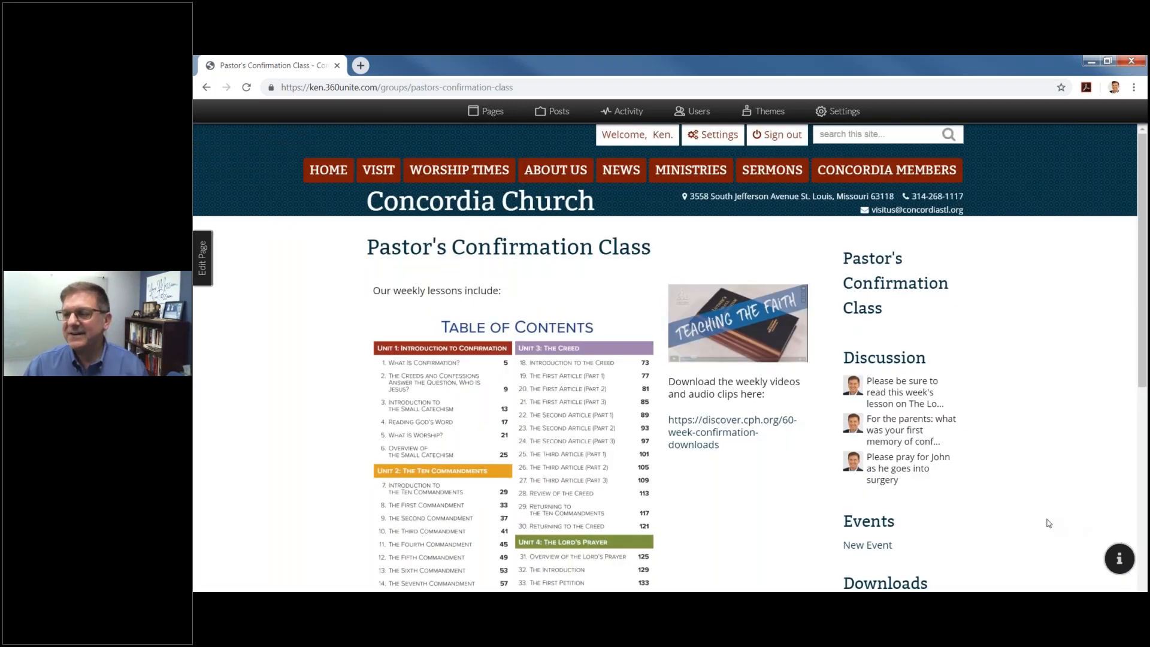
scroll(1045, 524, down, 1)
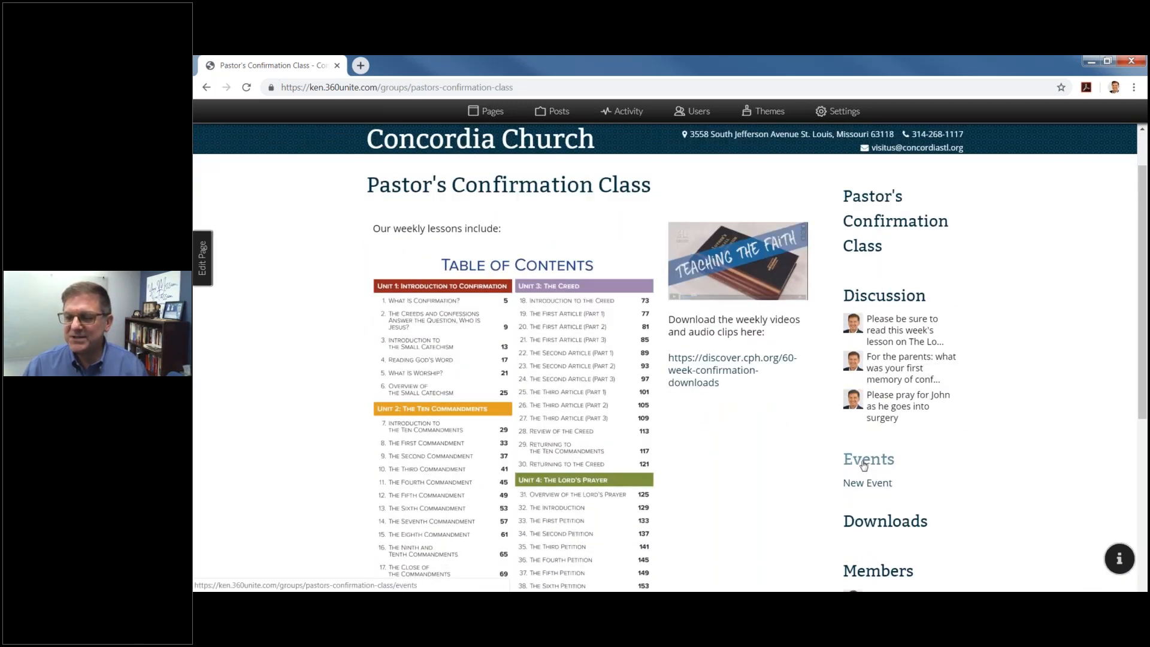
click(864, 465)
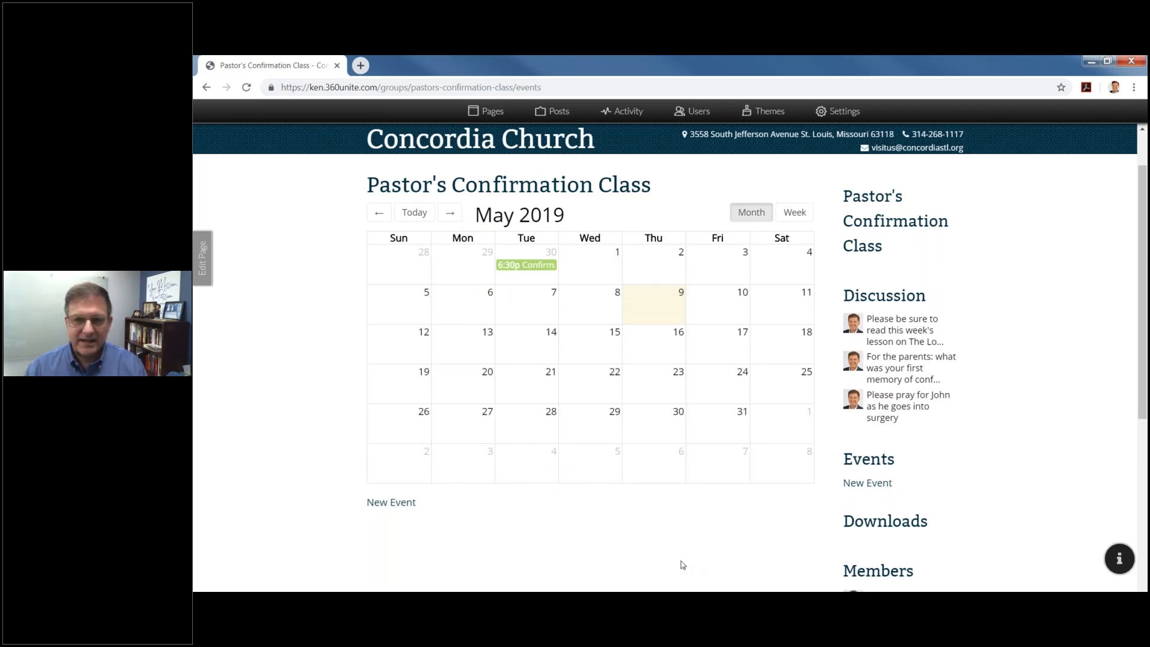
scroll(641, 563, down, 1)
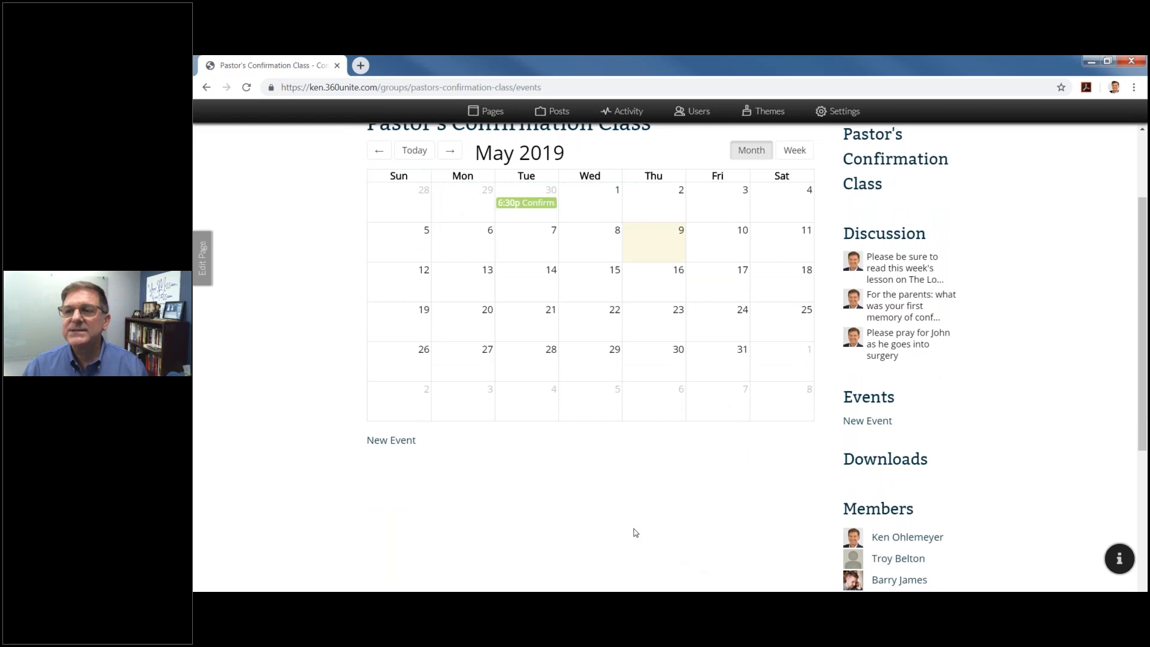
mouse_move(533, 206)
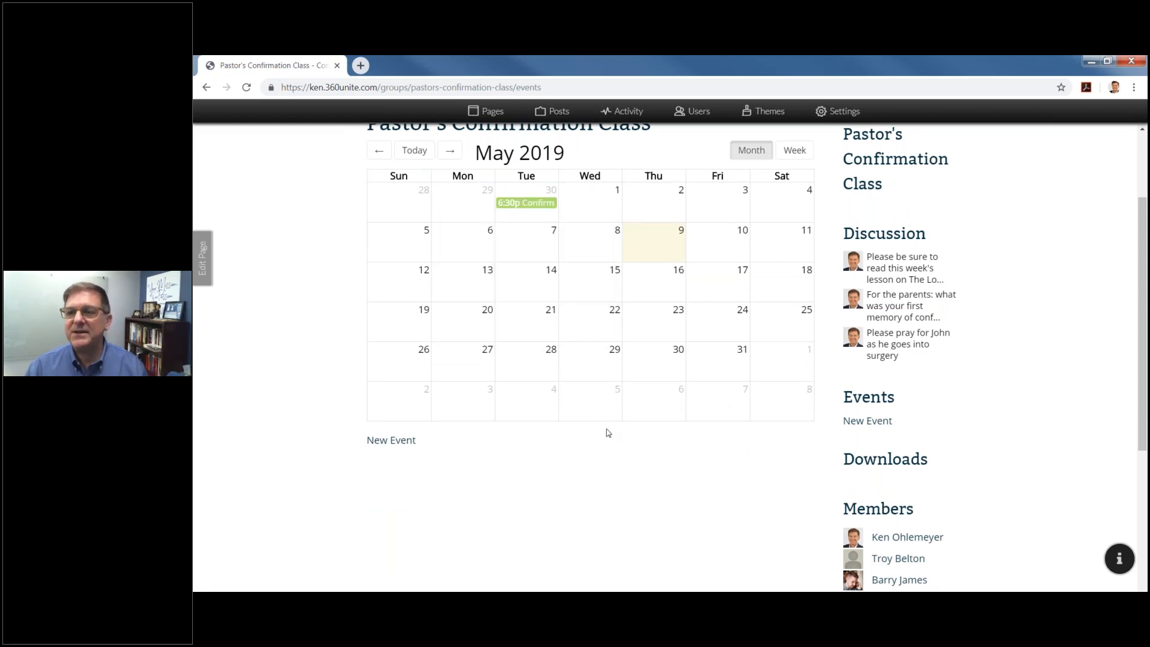
Step: Start a new group event on May 12 2019 titled "Confirmation party" with the location "Pastor's House"
click(405, 286)
click(425, 186)
text(Confirmation party)
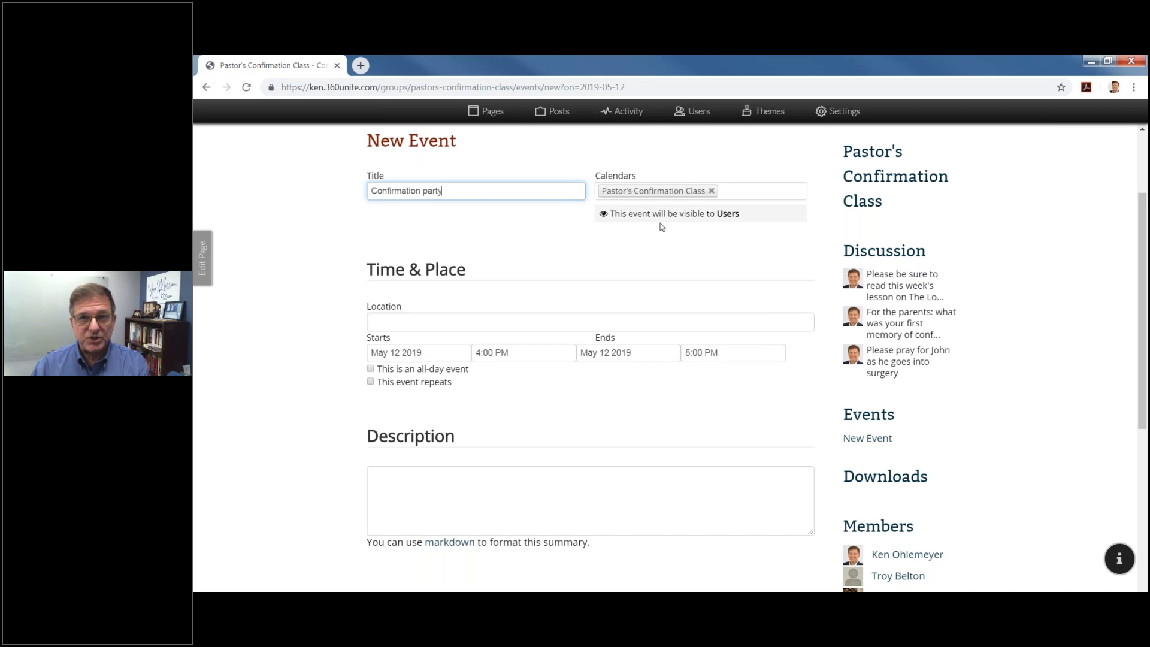
click(470, 328)
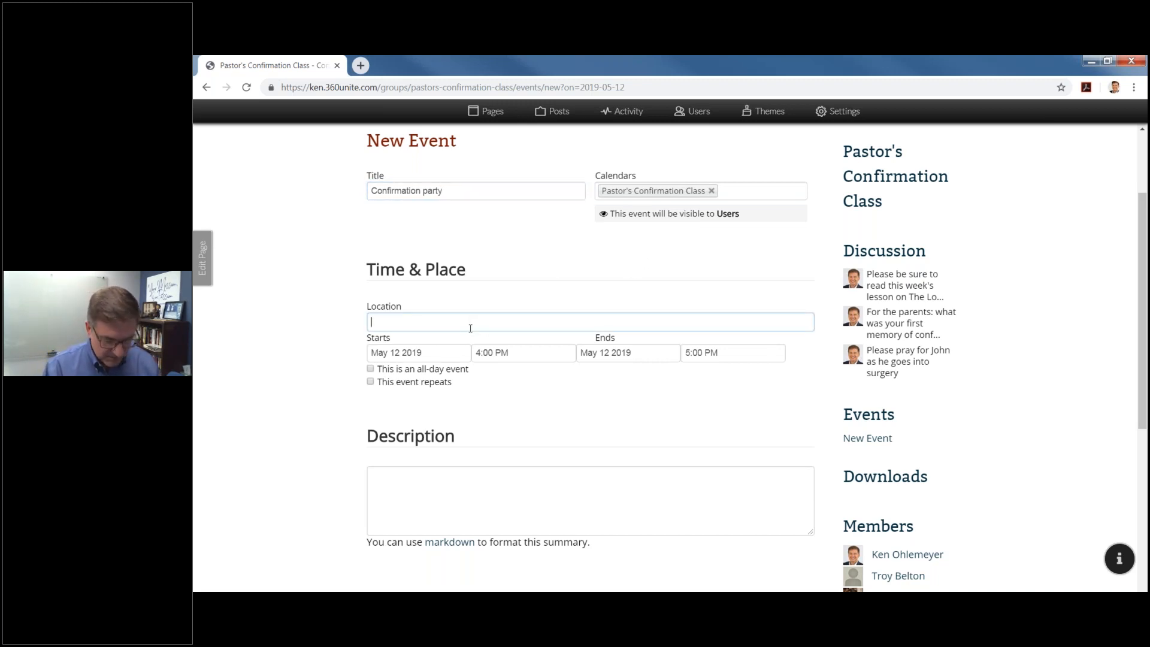
text(Pastor's House)
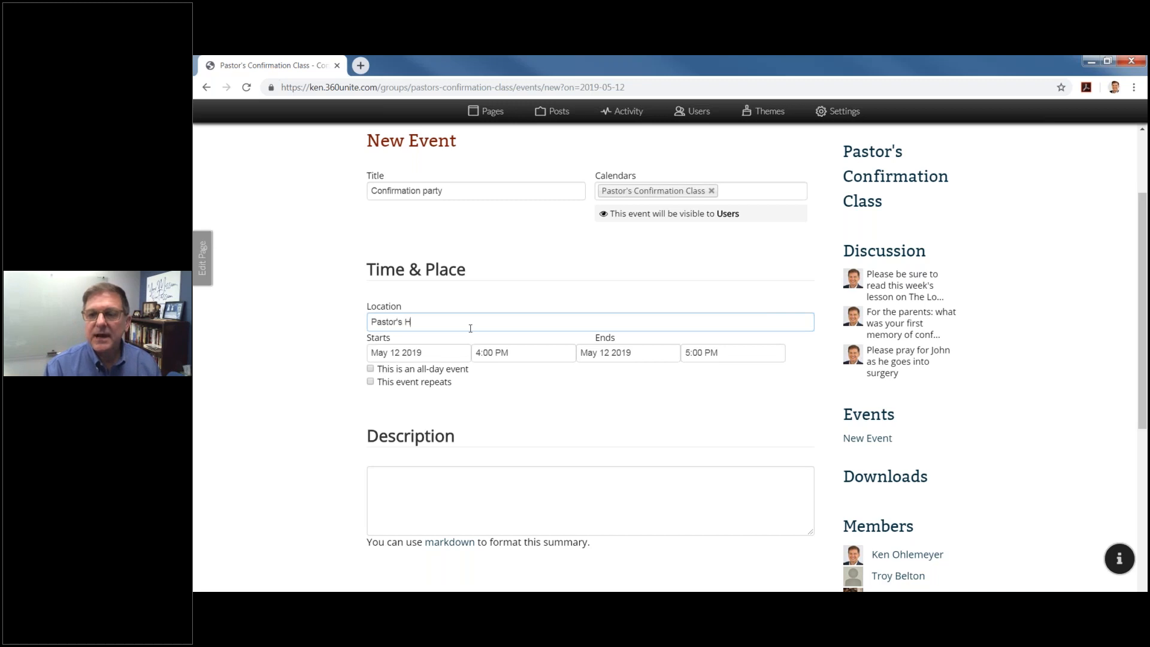
Step: Set the event's end time to 7:00 PM and create it without a description, invitations or reminders
click(726, 358)
text(7)
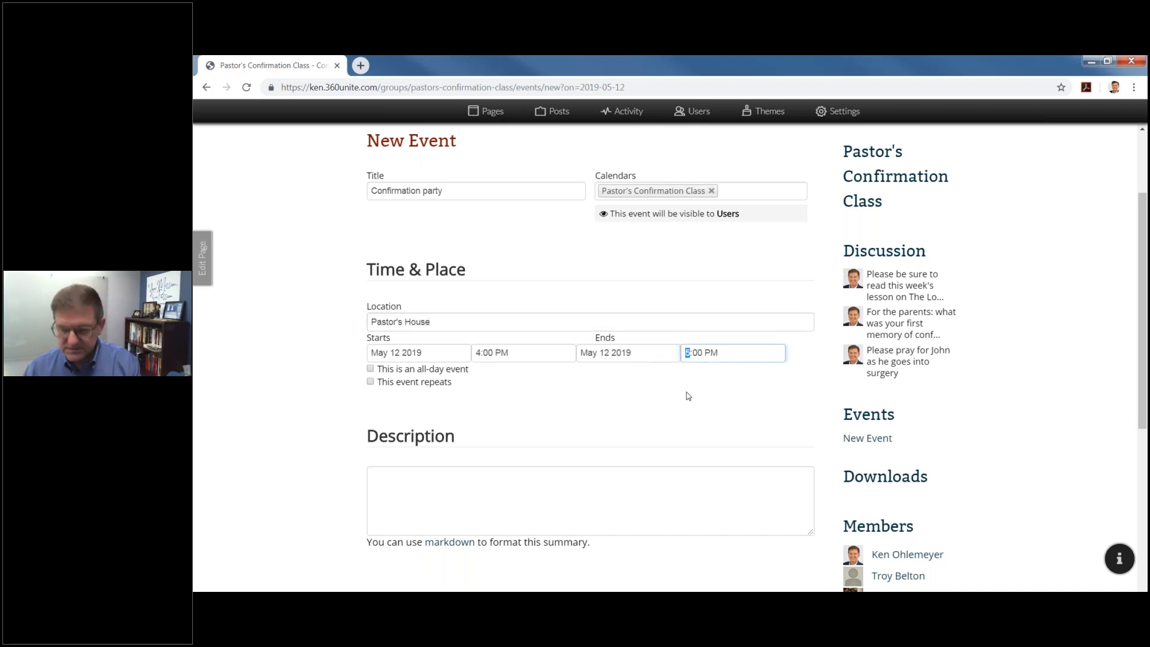
click(667, 405)
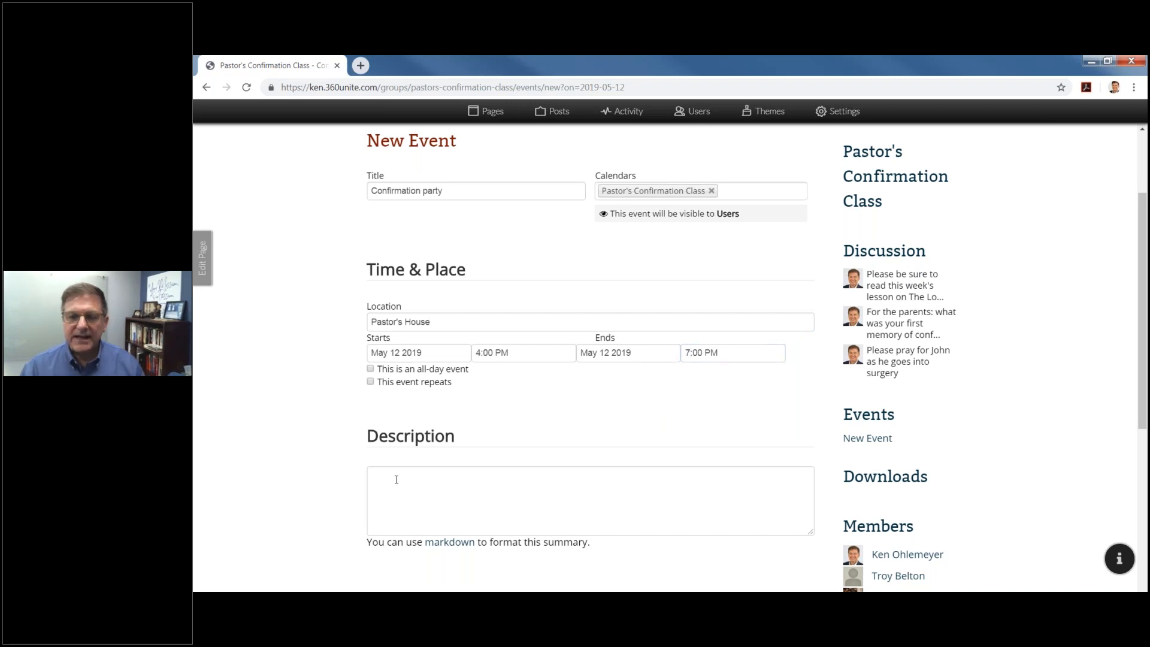
scroll(575, 488, down, 3)
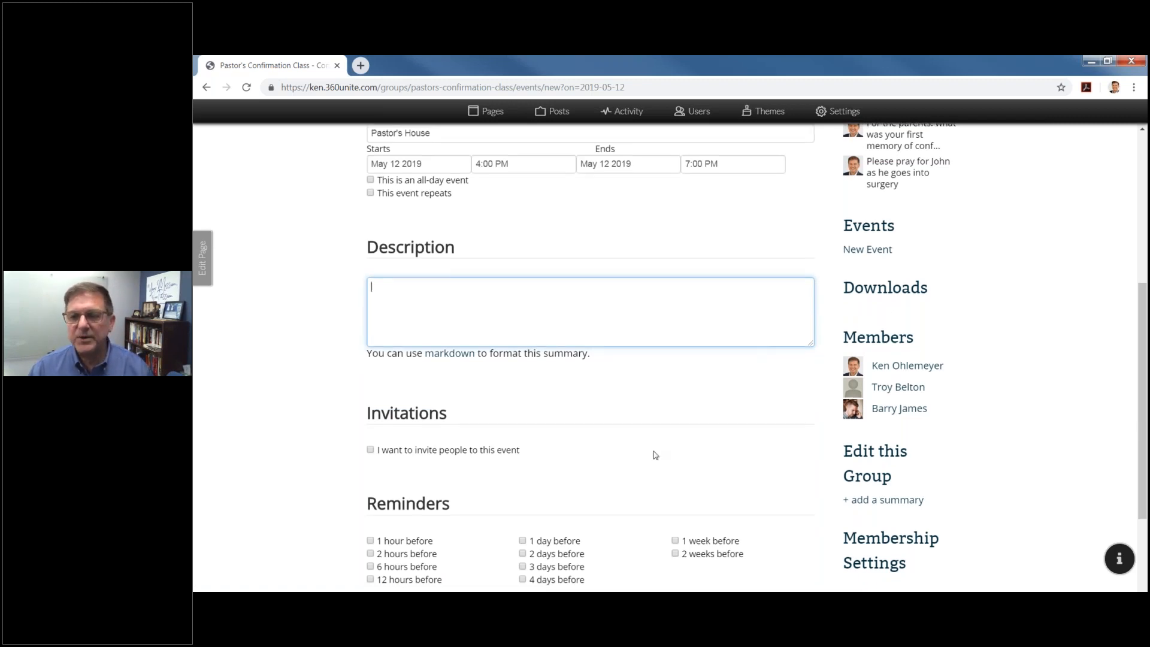
scroll(713, 454, down, 3)
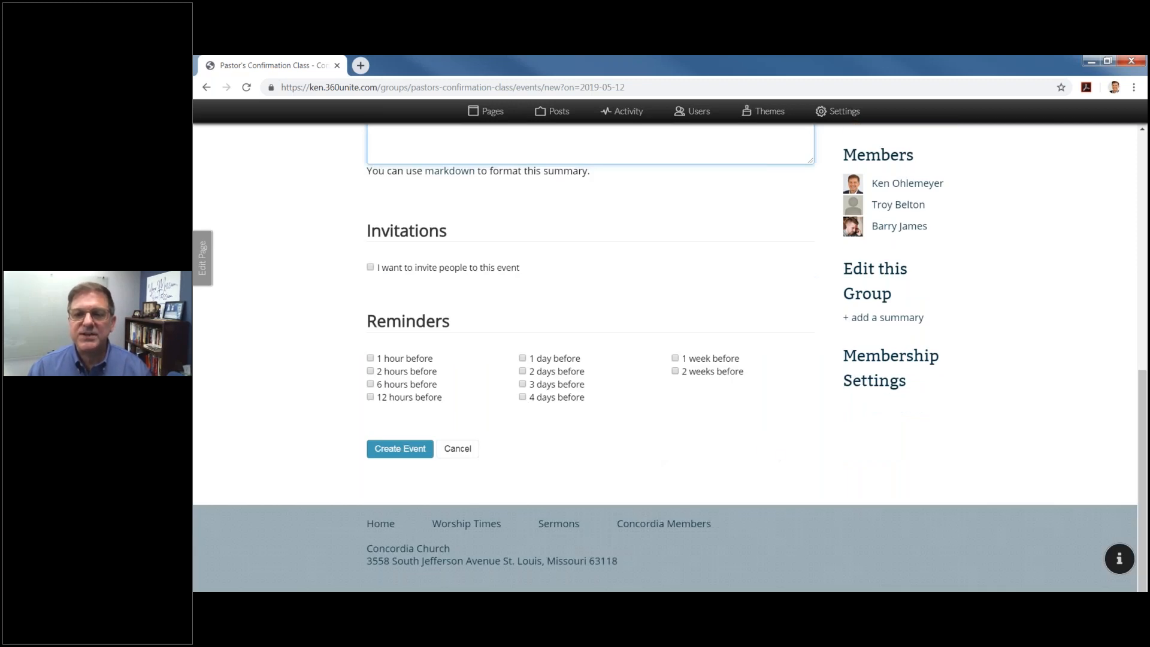
click(396, 453)
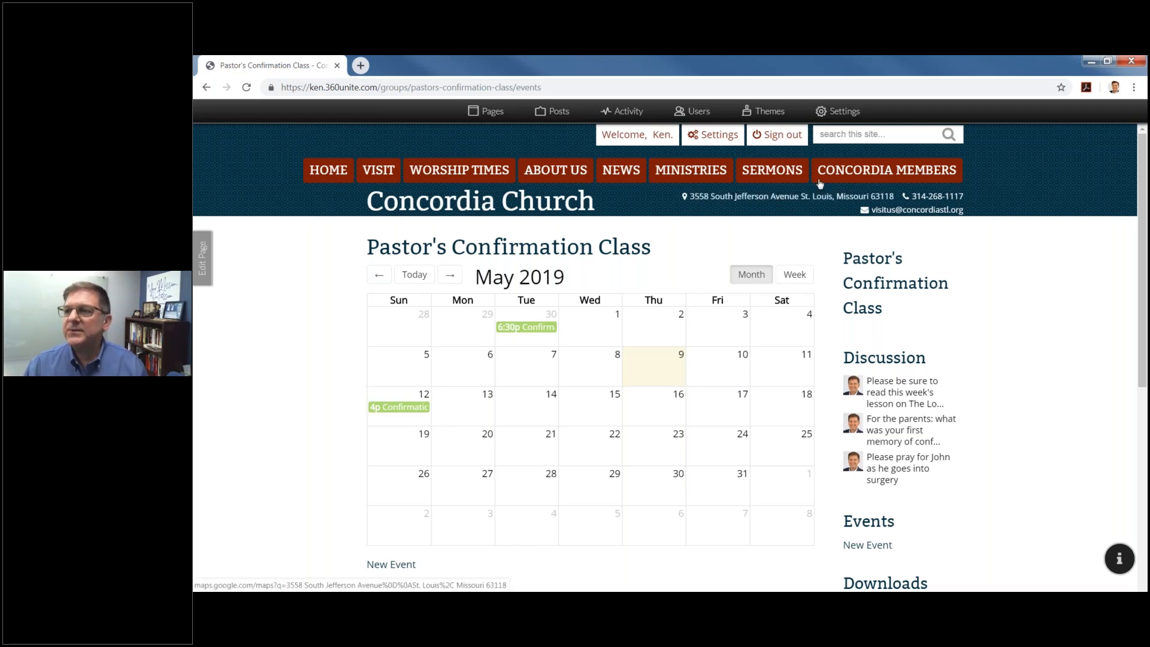
Step: Open the searchable member directory from the Concordia Members page and examine the household listings
scroll(886, 171, down, 3)
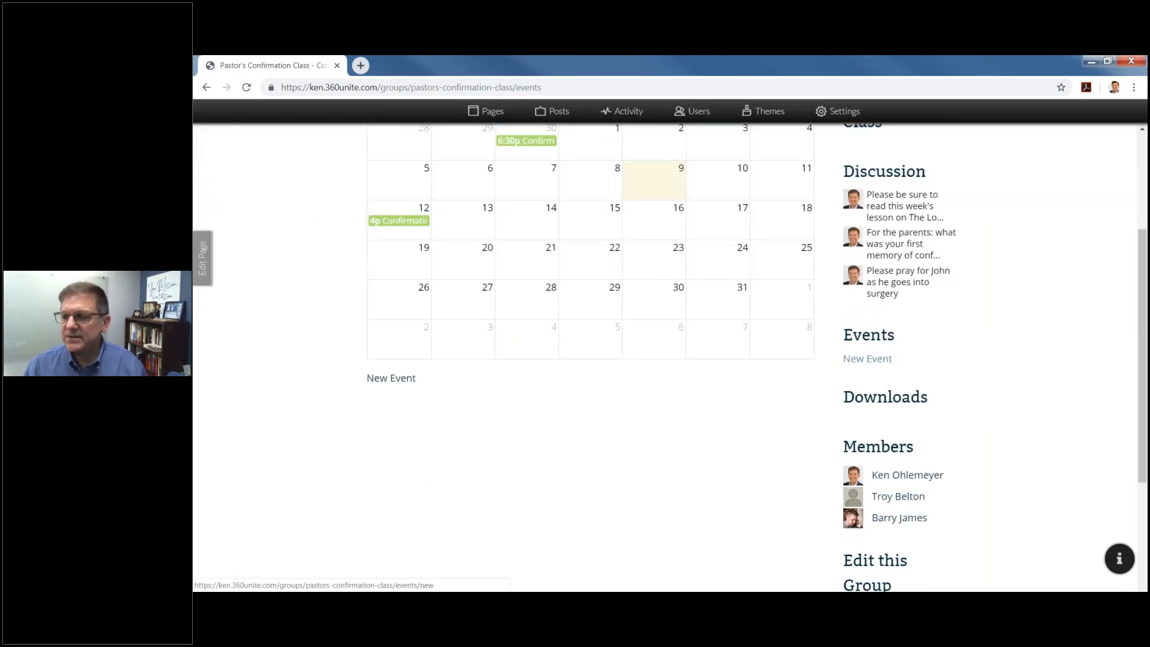
scroll(887, 170, up, 3)
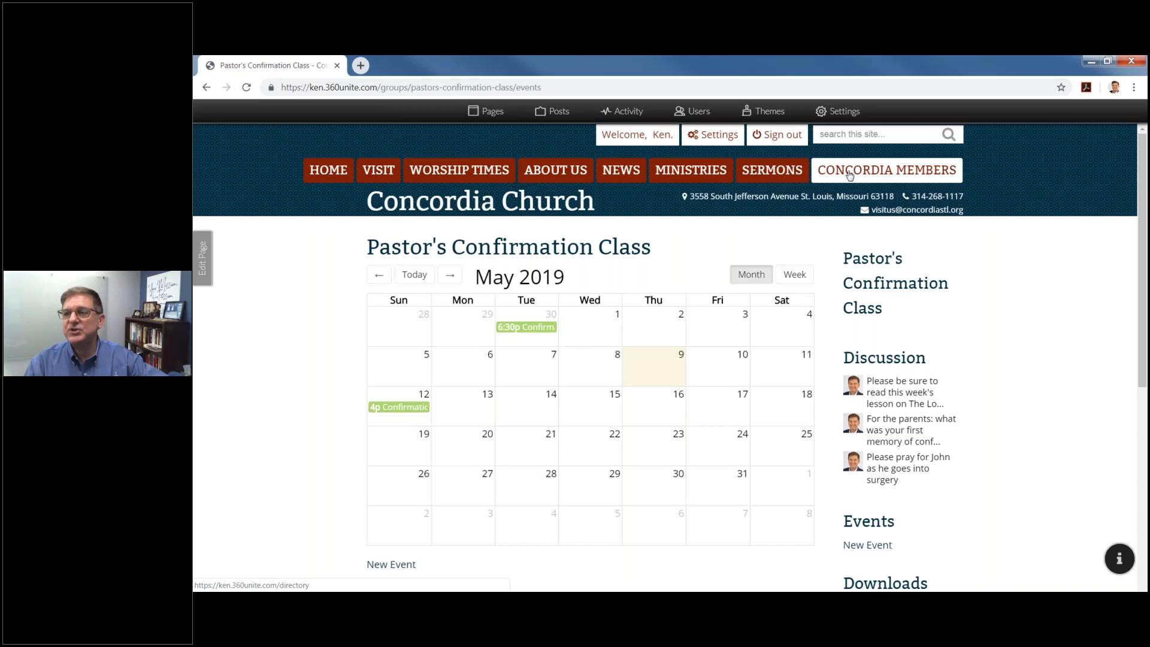
click(850, 174)
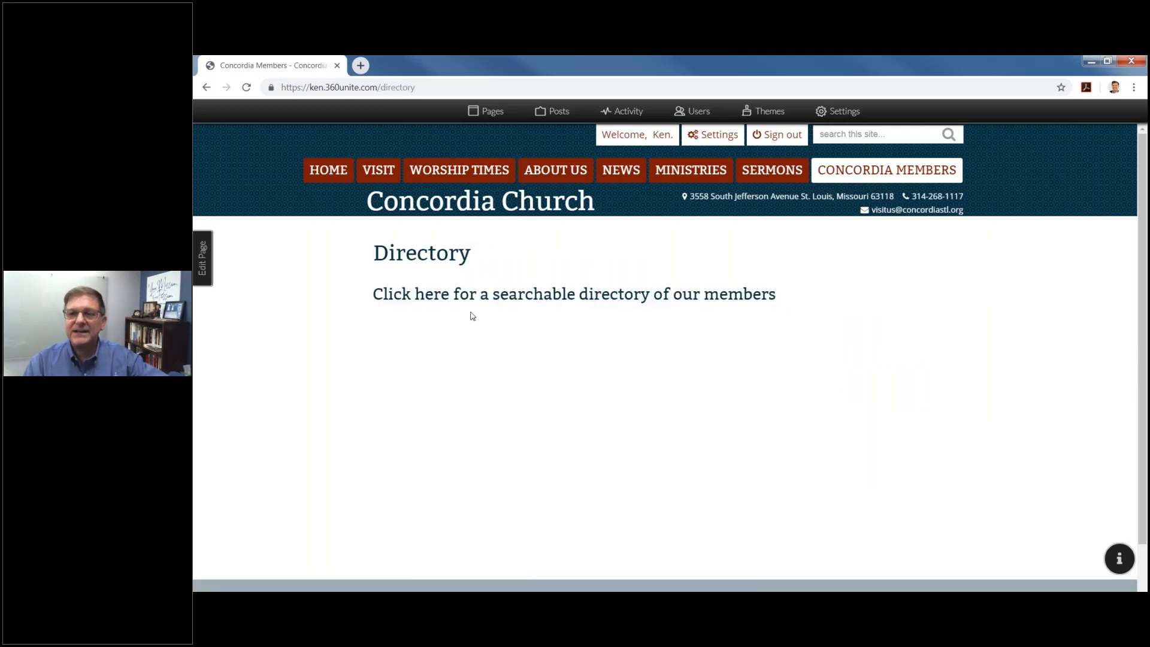
click(429, 296)
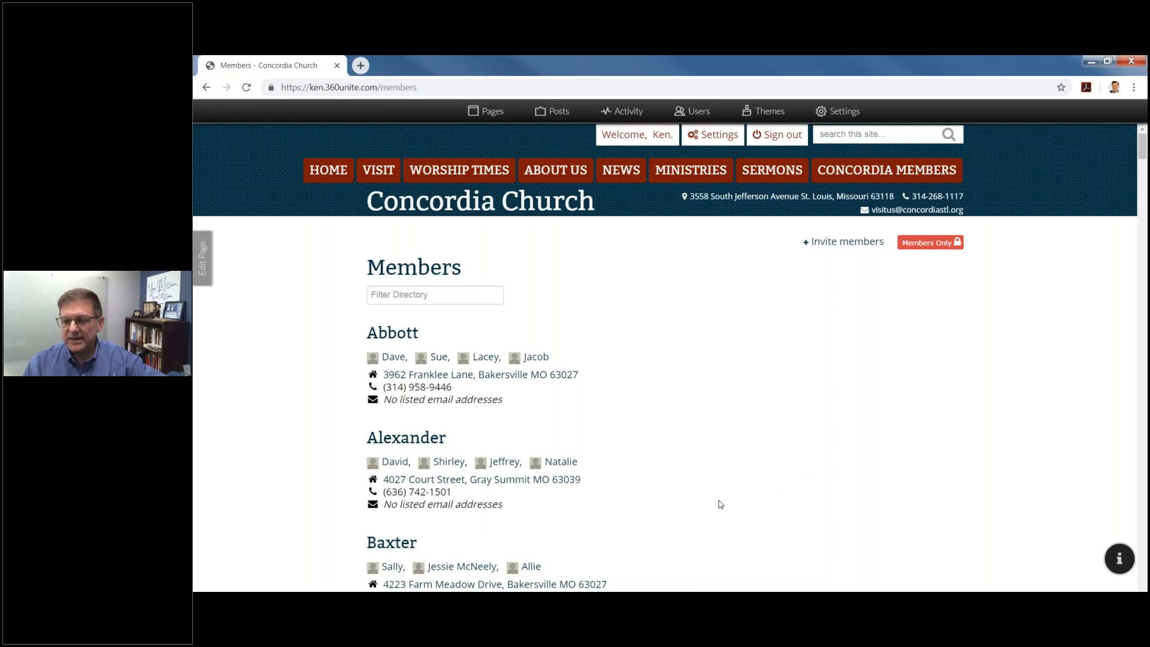
scroll(523, 451, down, 2)
scroll(522, 451, up, 2)
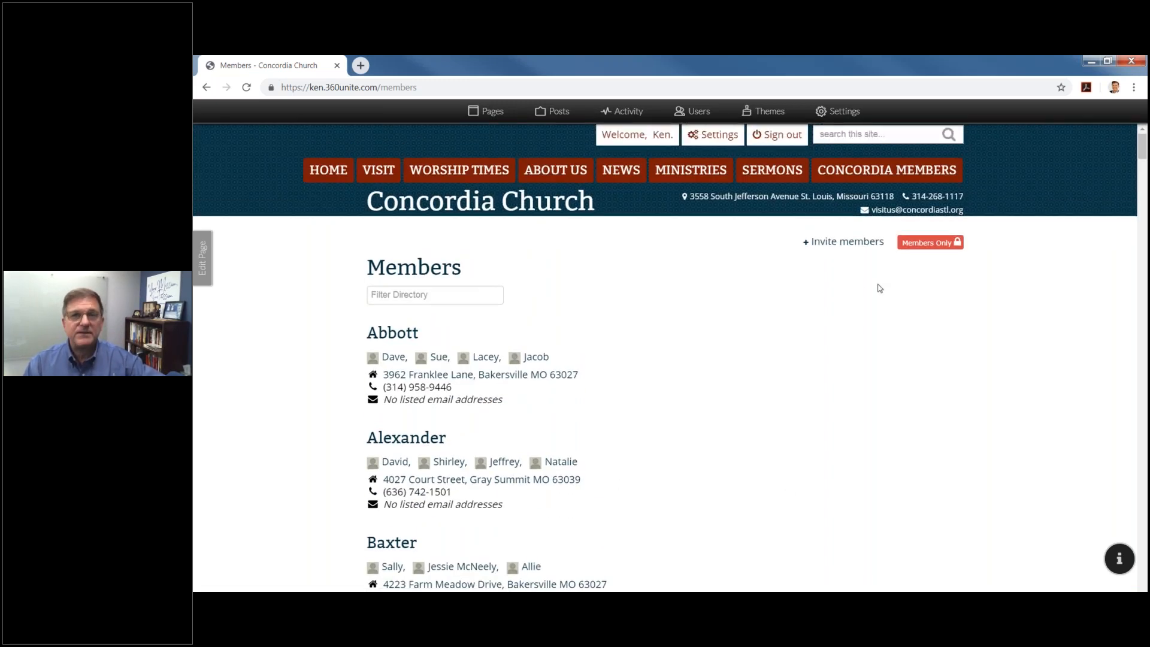
scroll(622, 386, down, 1)
scroll(621, 386, down, 1)
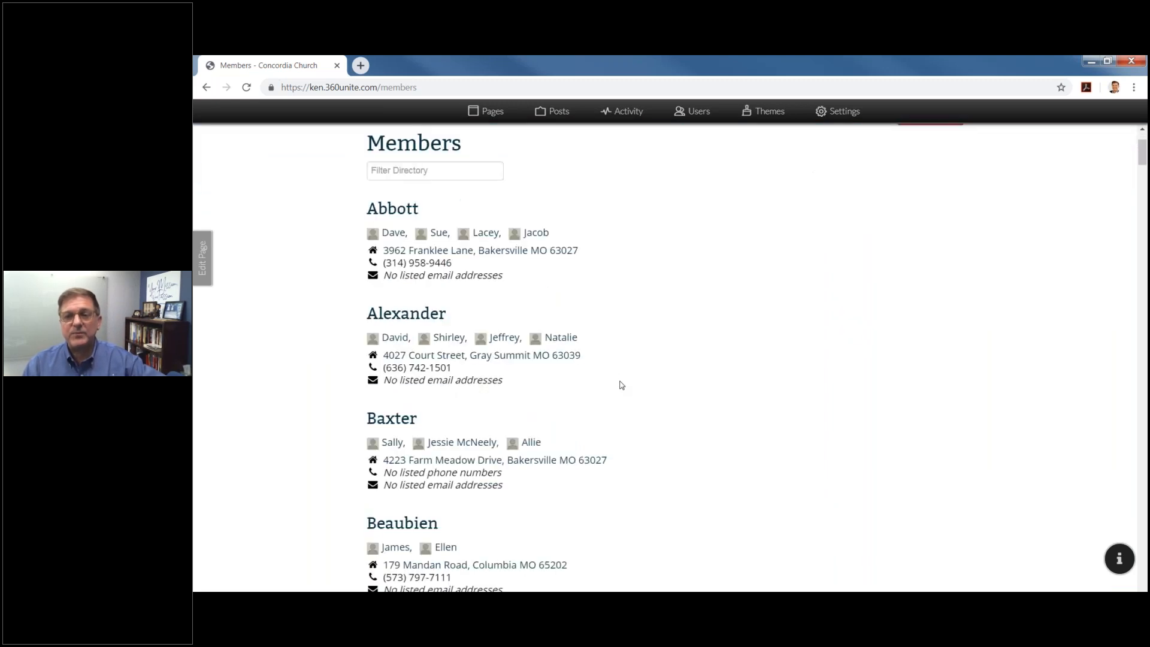
scroll(622, 385, down, 3)
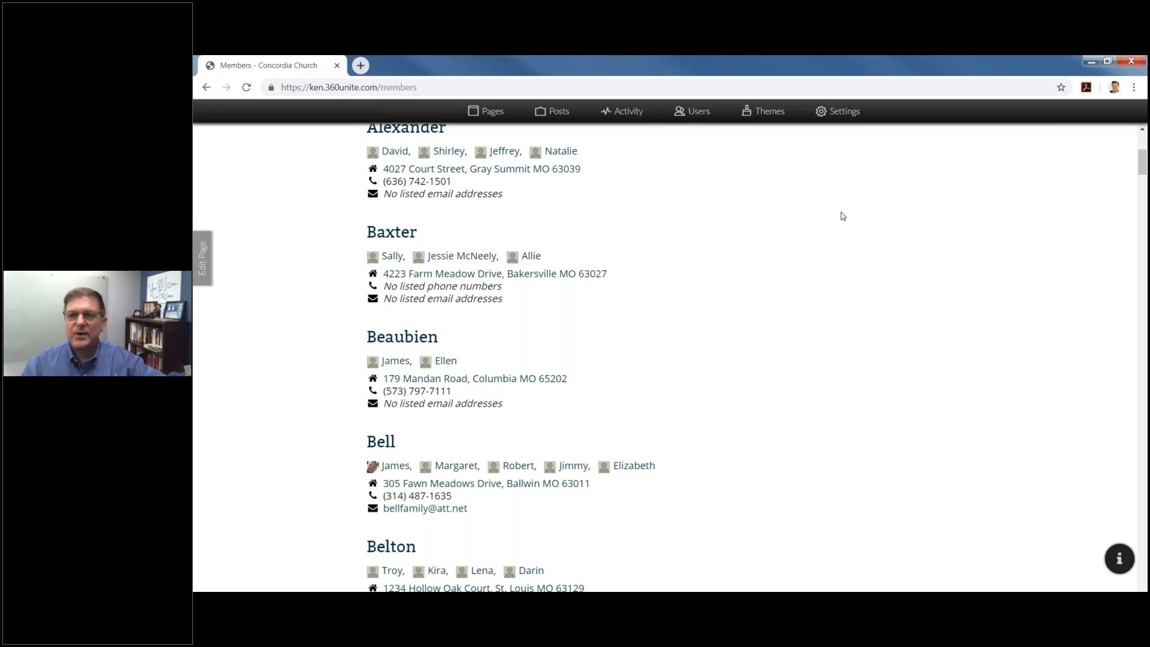
Step: Filter the member directory by a family surname, view the matching household's page and return to the full directory
scroll(755, 239, up, 5)
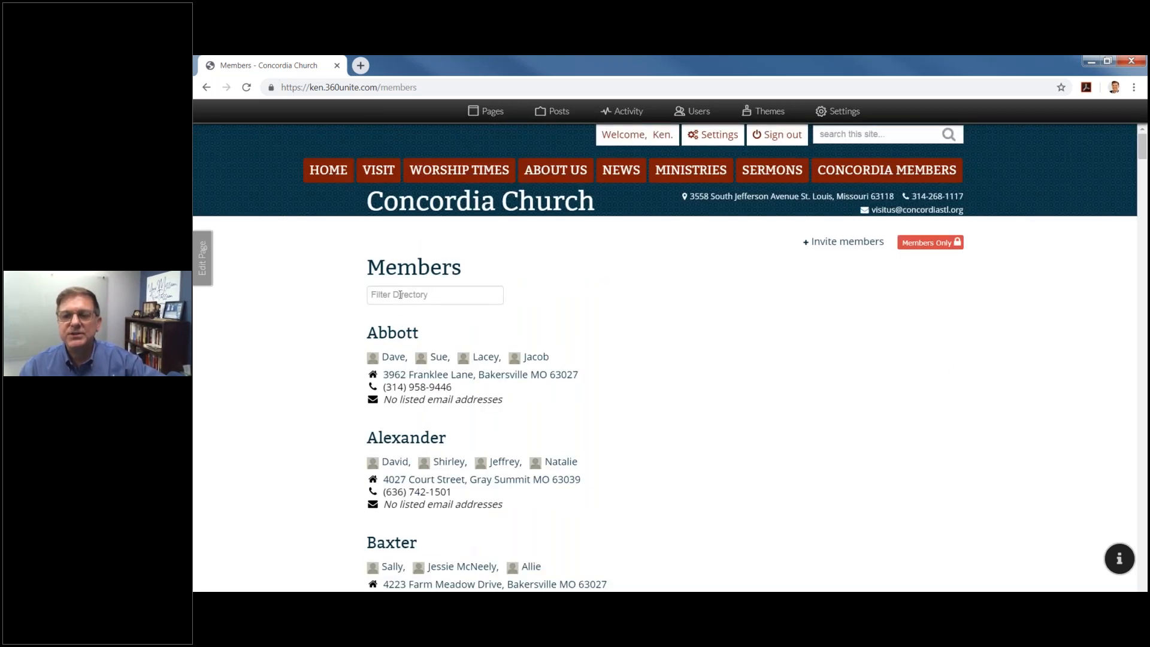
click(400, 295)
text(Griggs)
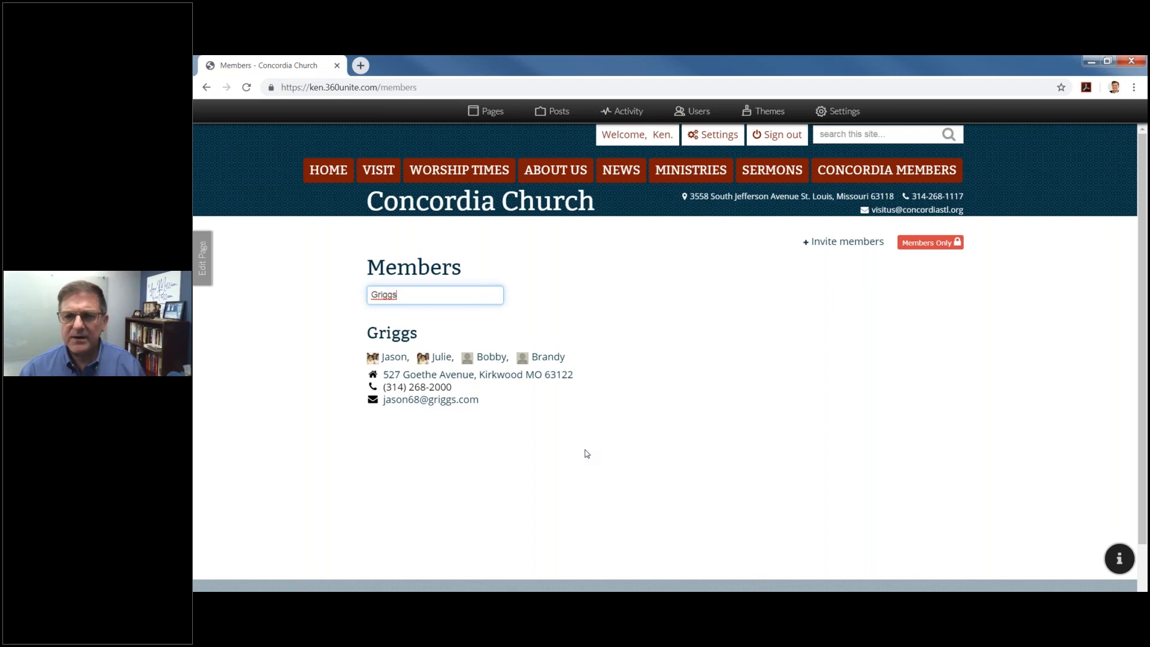
click(401, 339)
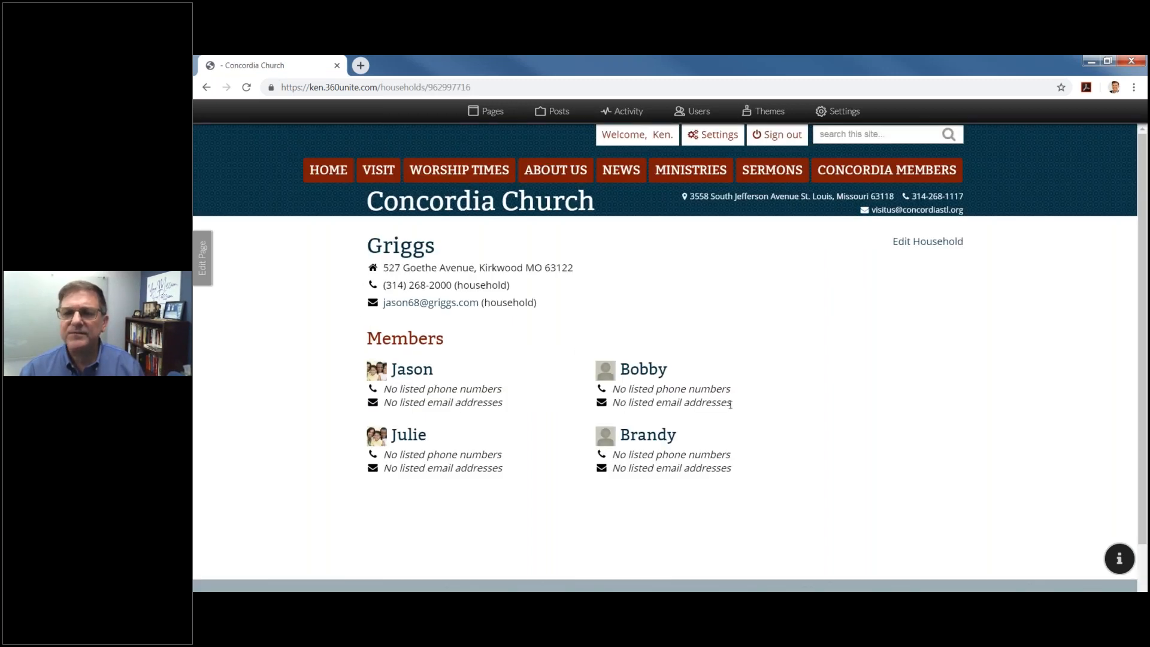
scroll(814, 406, down, 1)
scroll(813, 406, up, 1)
click(207, 91)
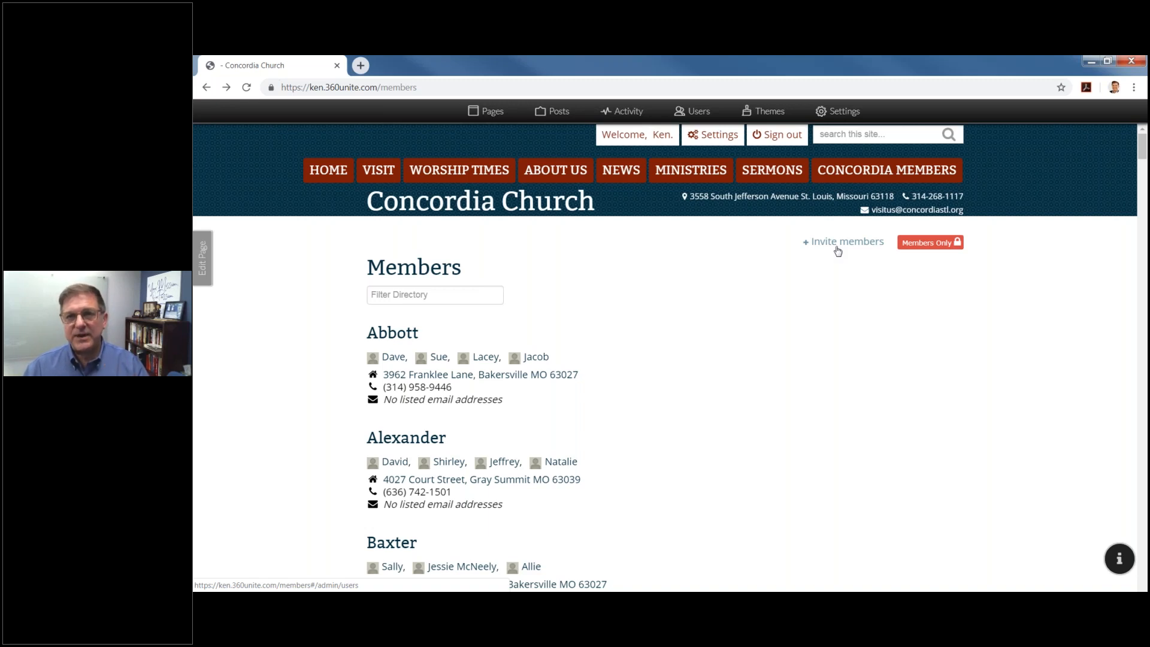
Step: View the site's account settings and open the Home page from the list of active menu items
click(836, 114)
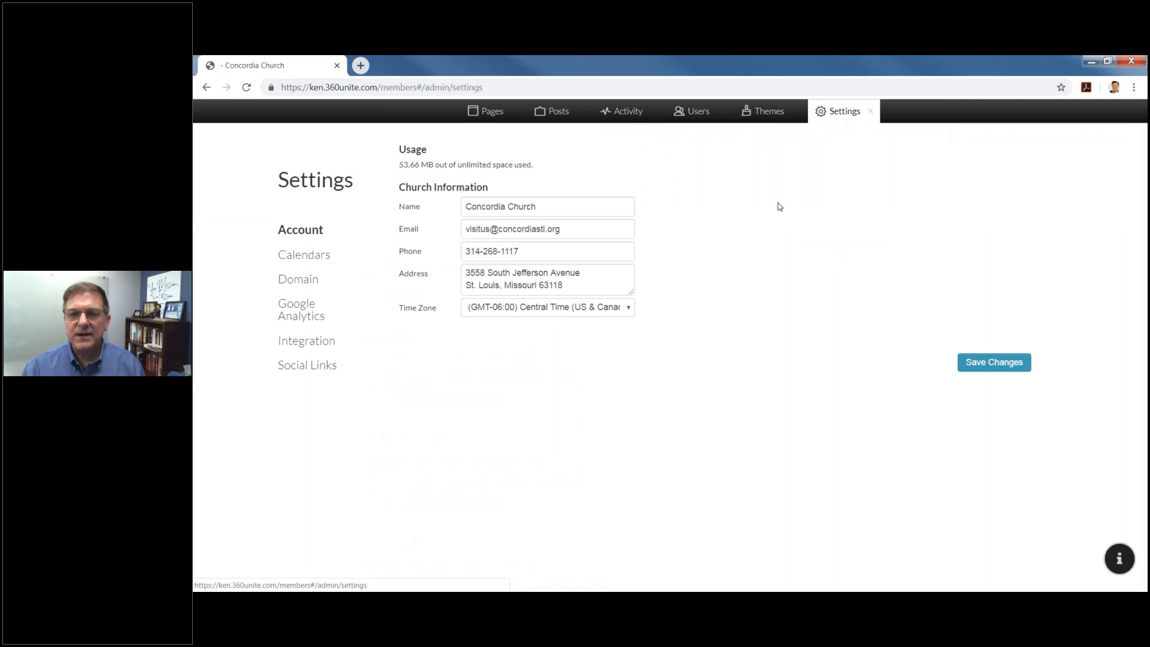
click(493, 112)
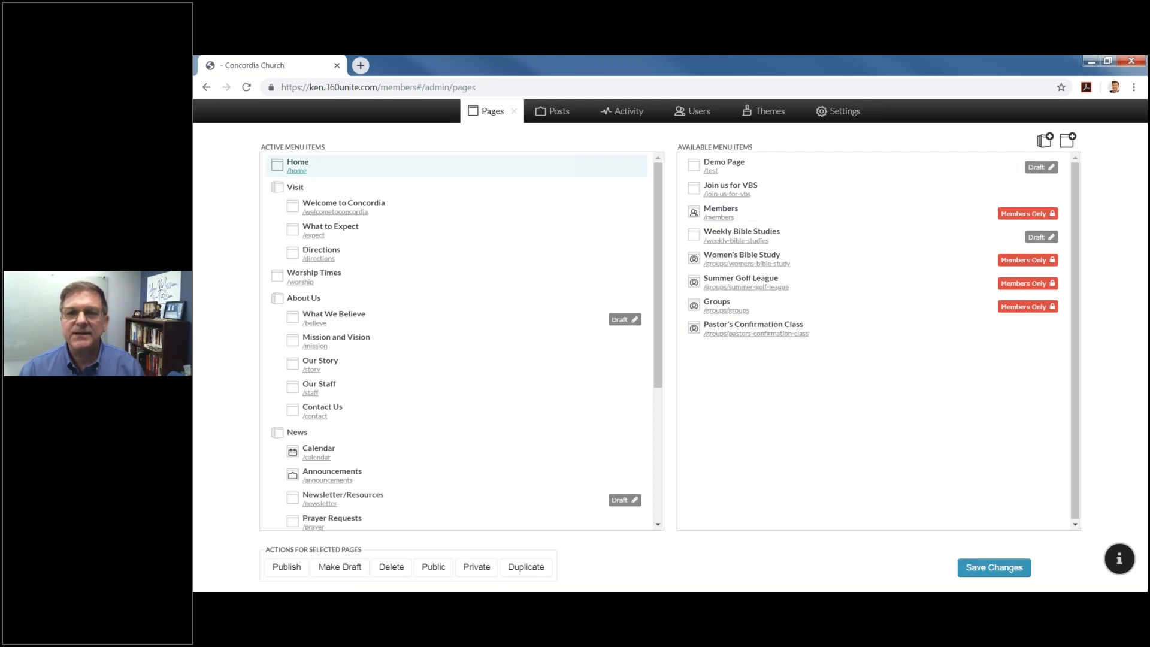
click(296, 172)
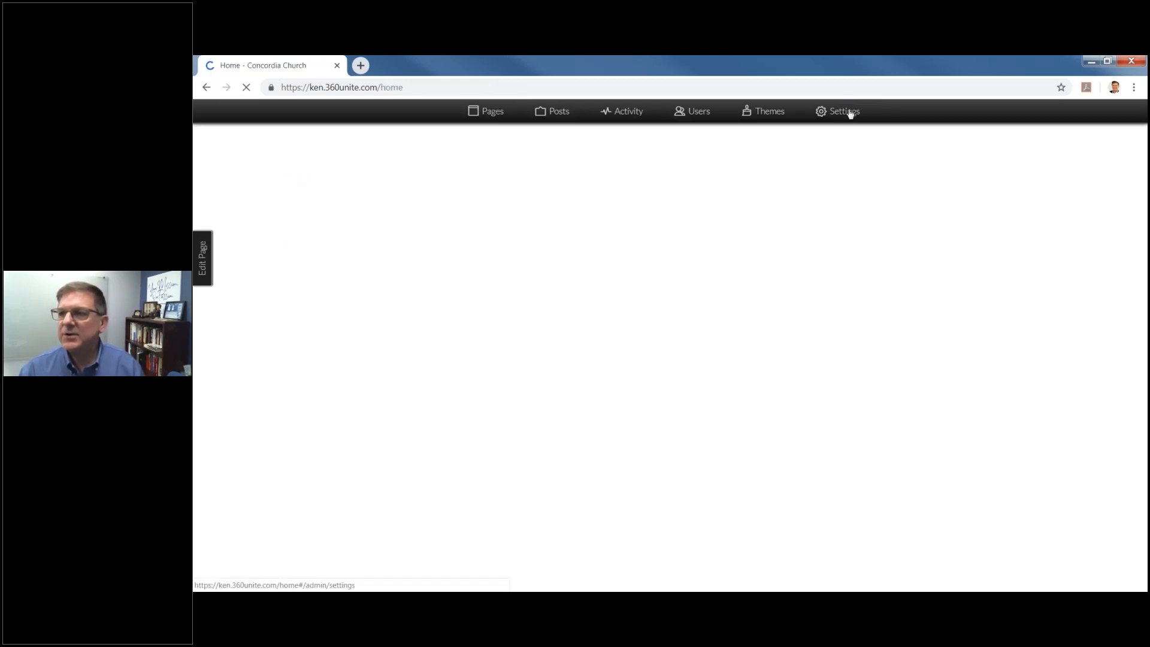
Step: Reopen the member directory from the Concordia Members page and look through the first household listings
click(859, 178)
click(431, 293)
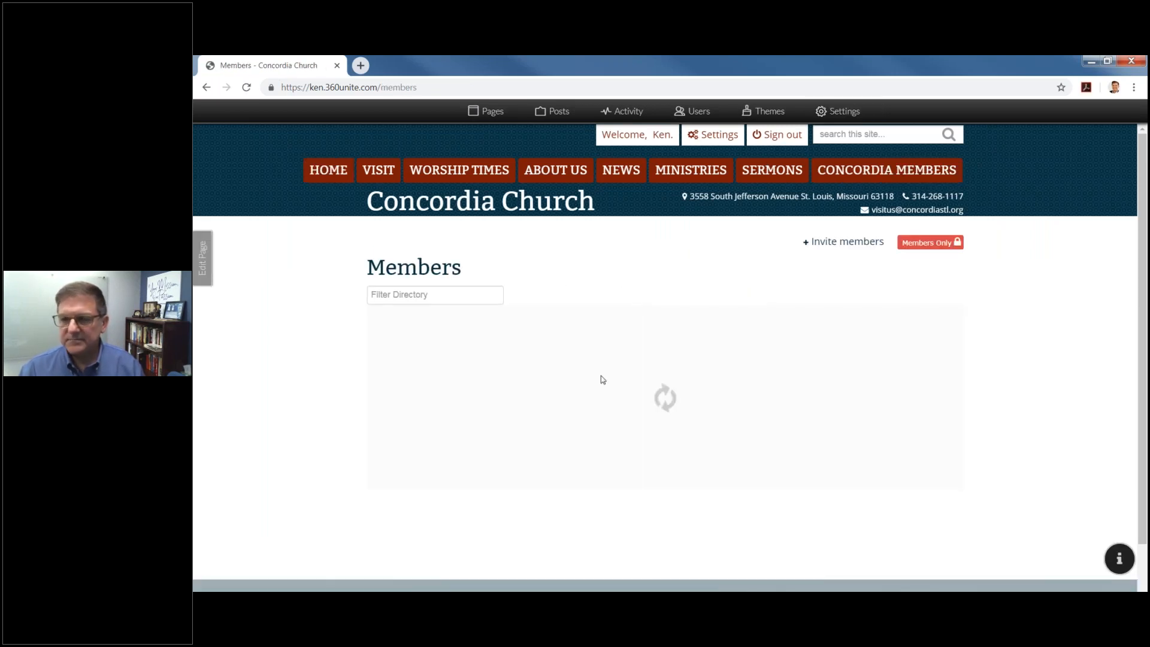
scroll(602, 375, down, 4)
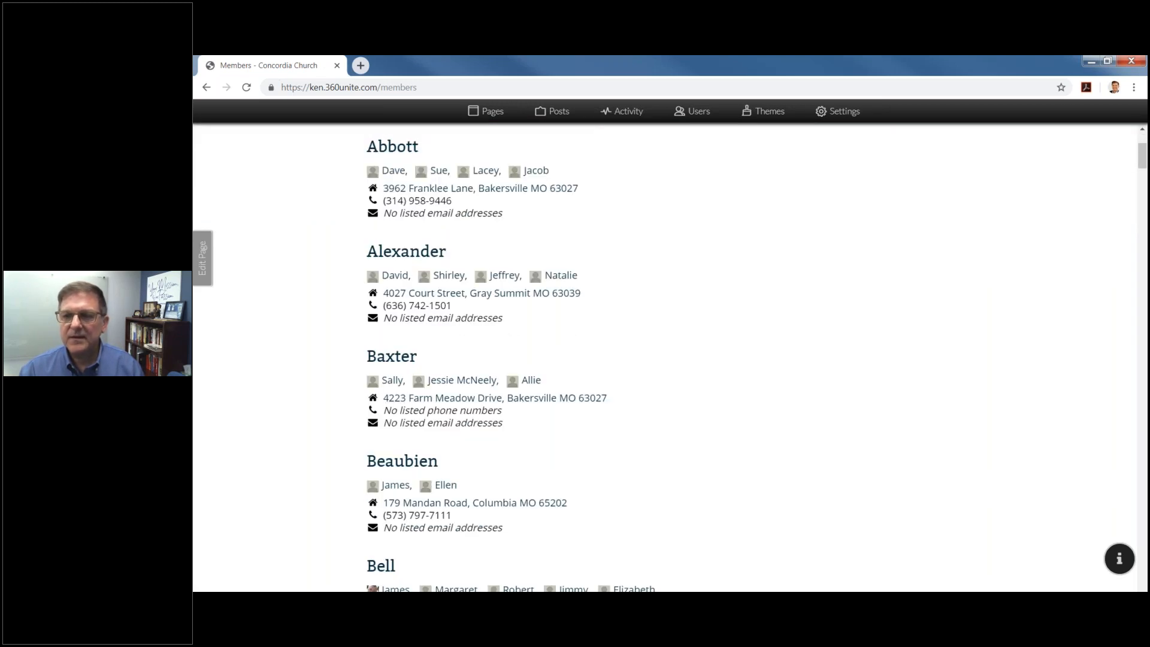
scroll(665, 360, up, 3)
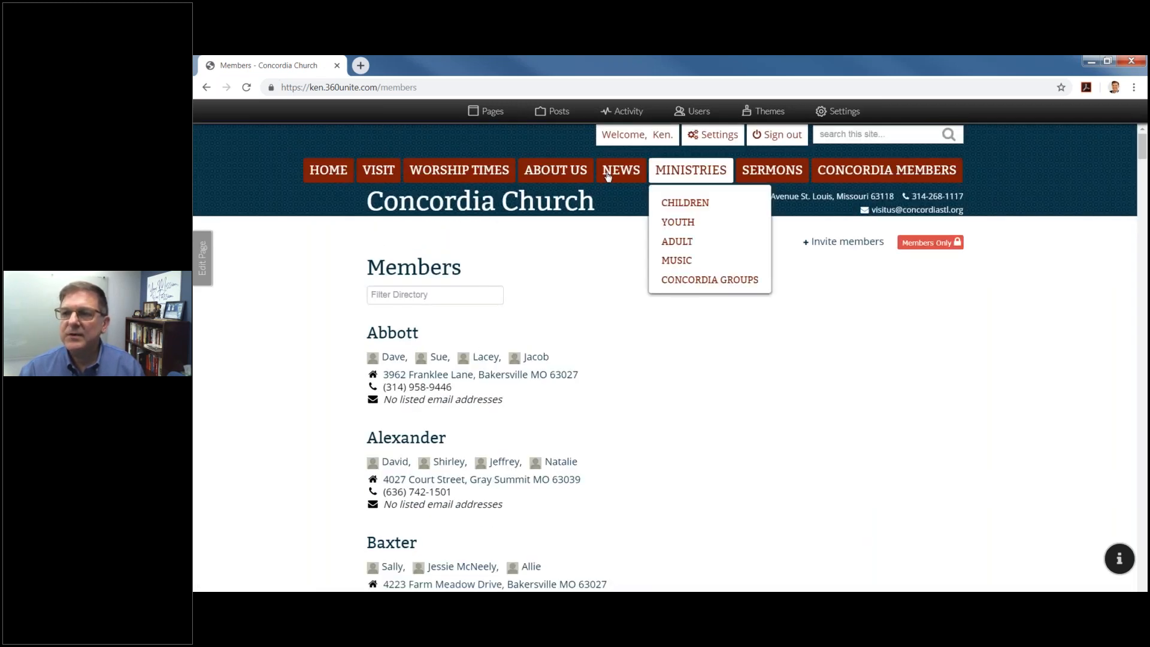
Step: Go to Concordia Groups under Ministries and open the Summer Golf League group's member list
mouse_move(664, 176)
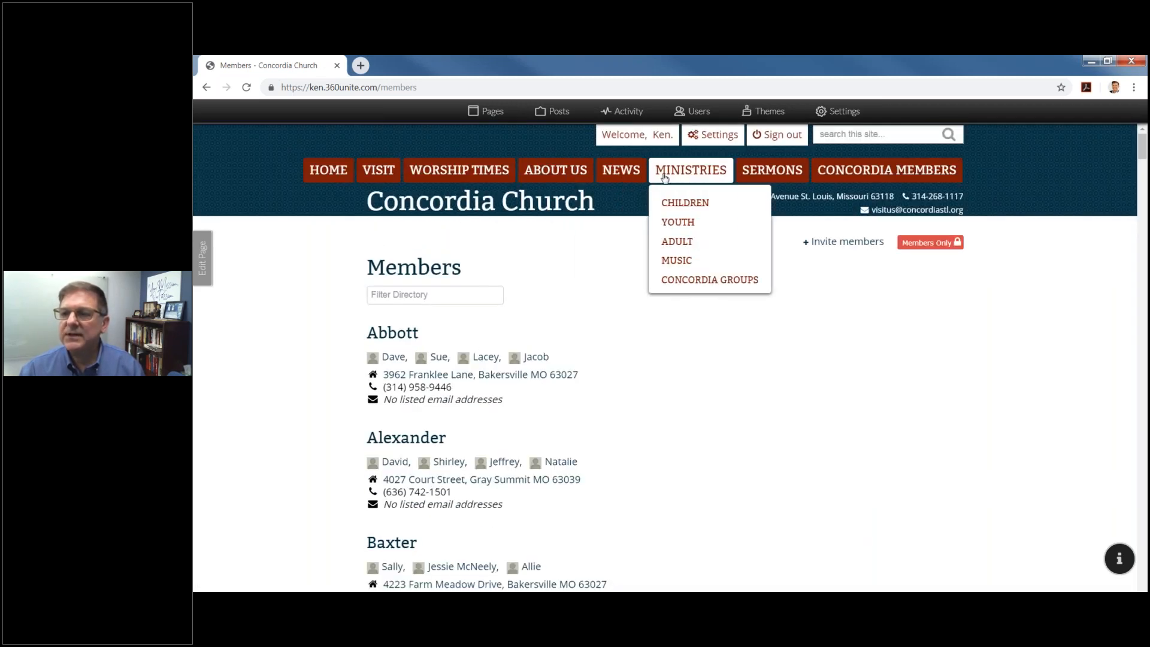
click(683, 281)
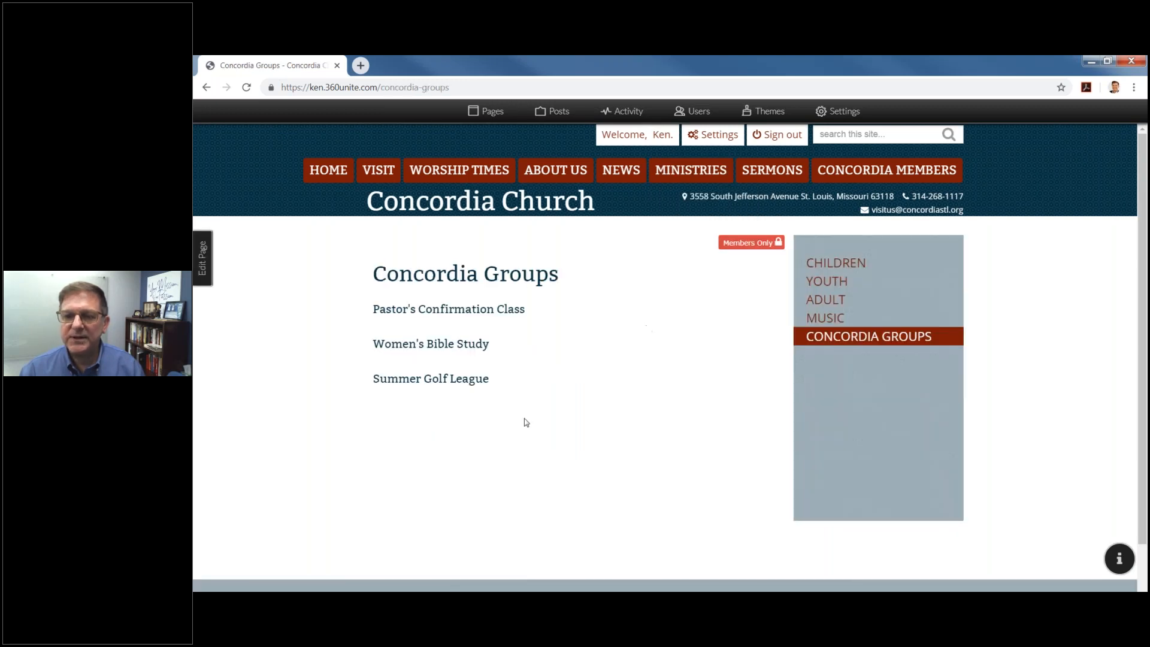
click(437, 381)
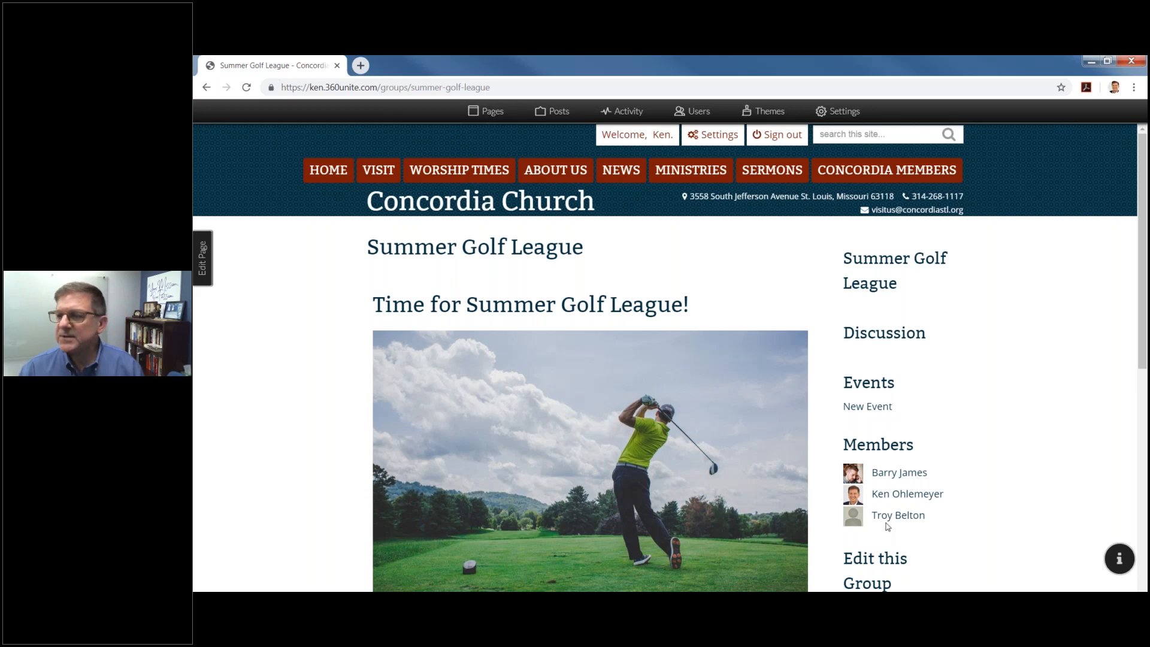
scroll(949, 431, down, 1)
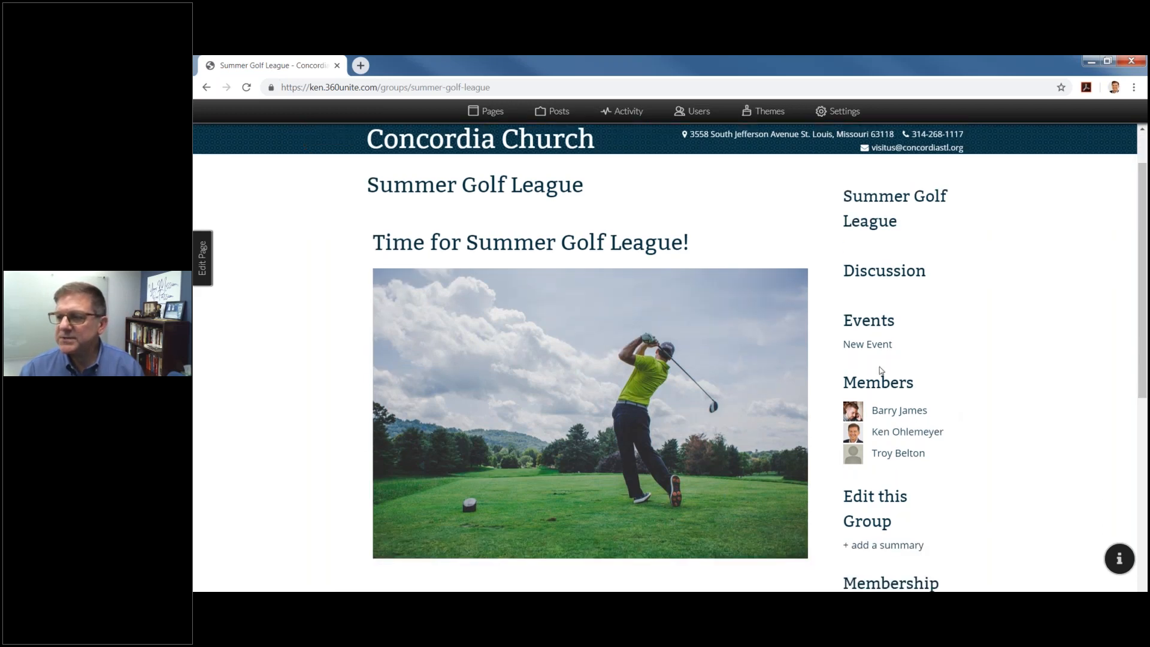
click(879, 383)
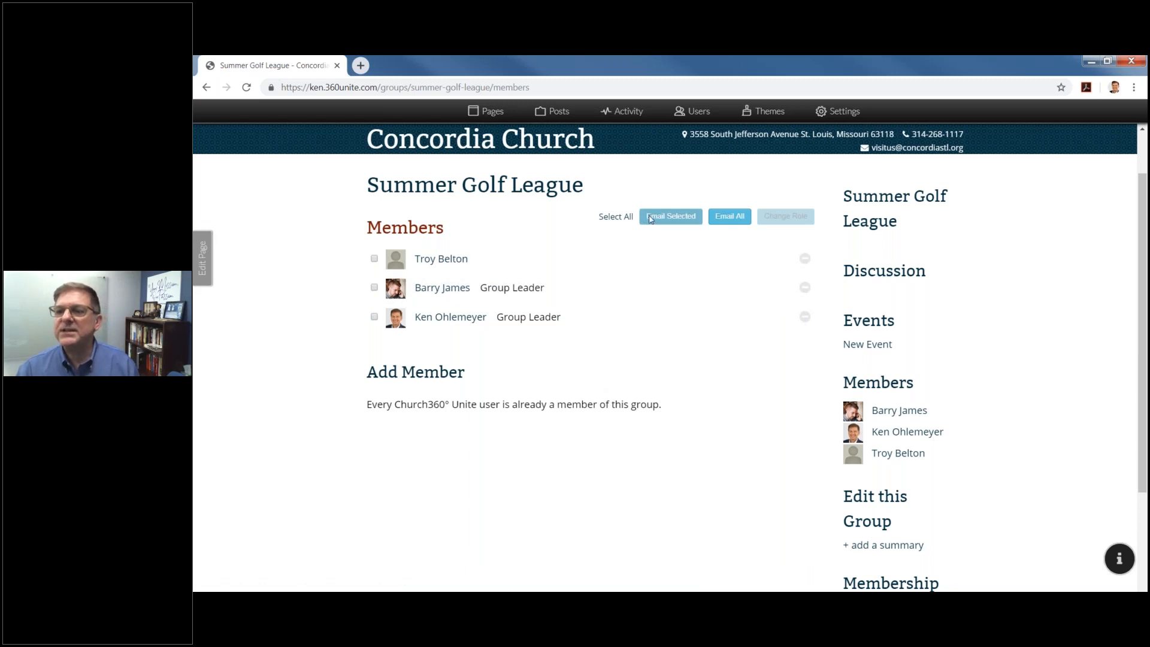
Step: Select the first two members of the Summer Golf League and start an email to the selected members
click(374, 288)
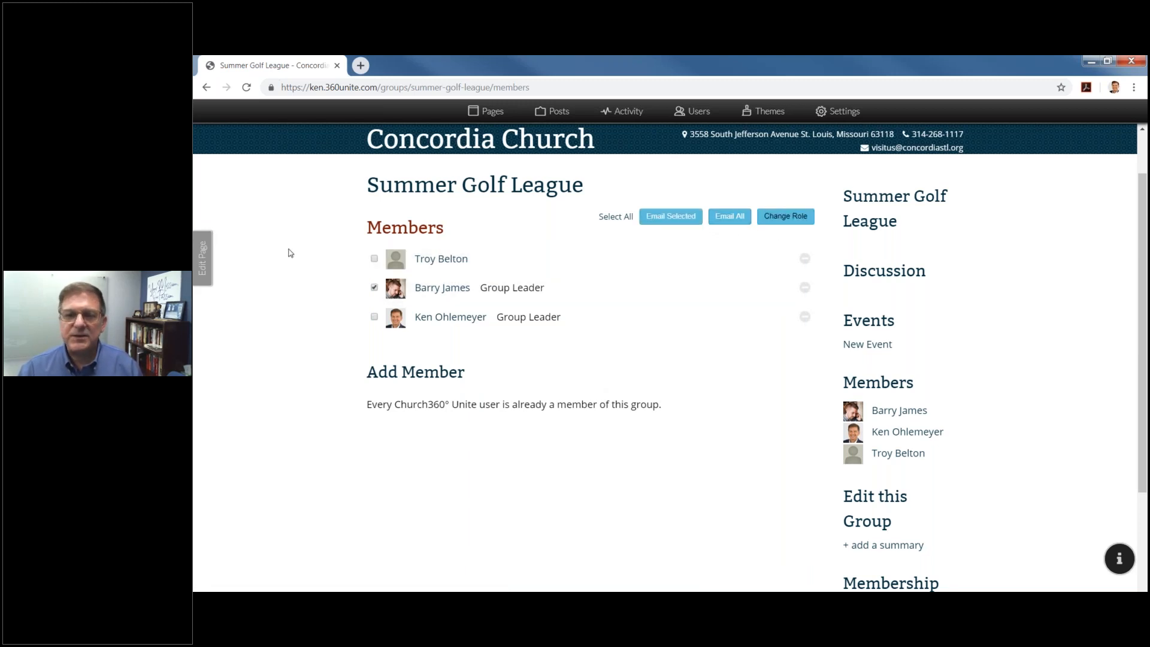
click(374, 258)
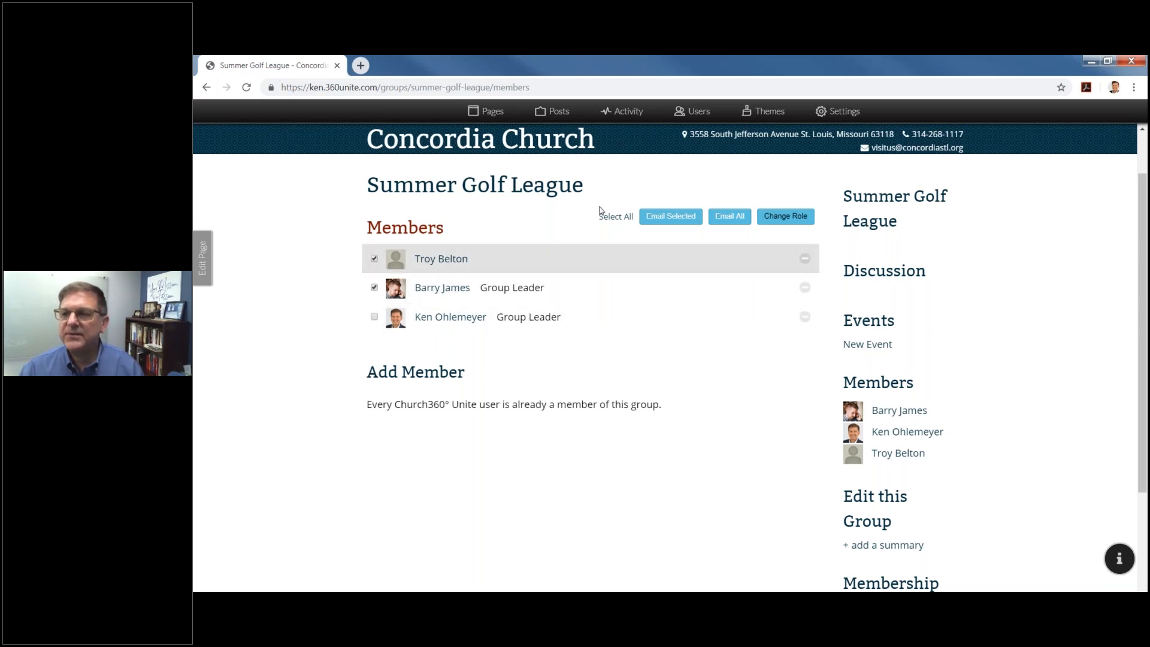
click(671, 222)
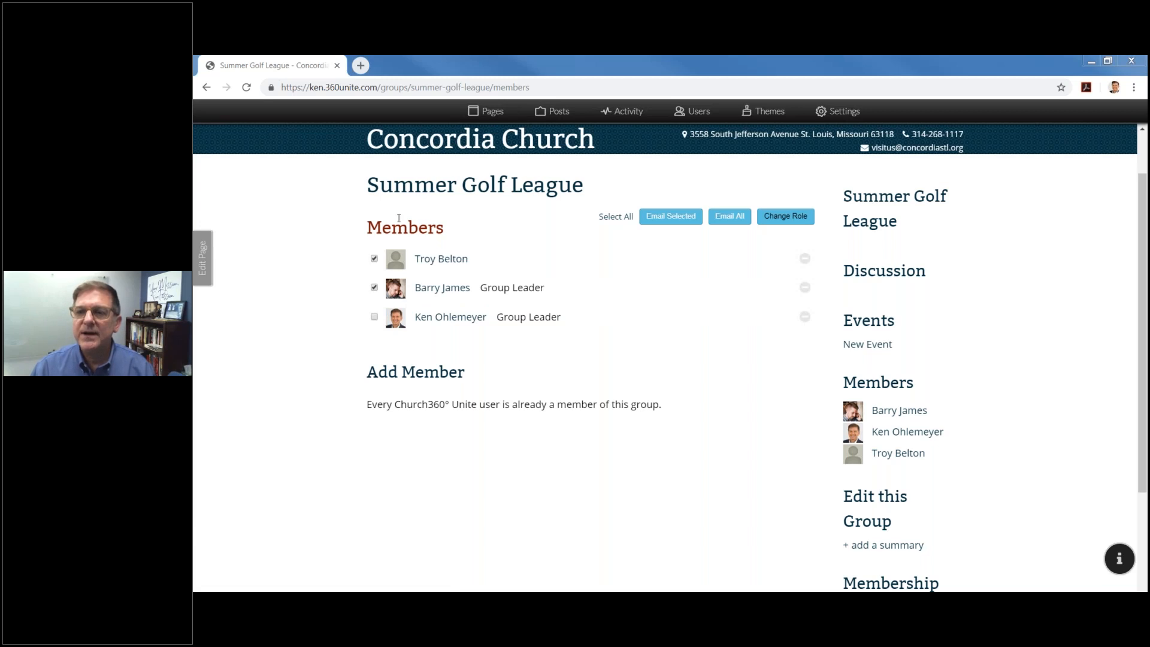
Step: Open the site's Home page from the page management list and review its content down to the footer
click(485, 113)
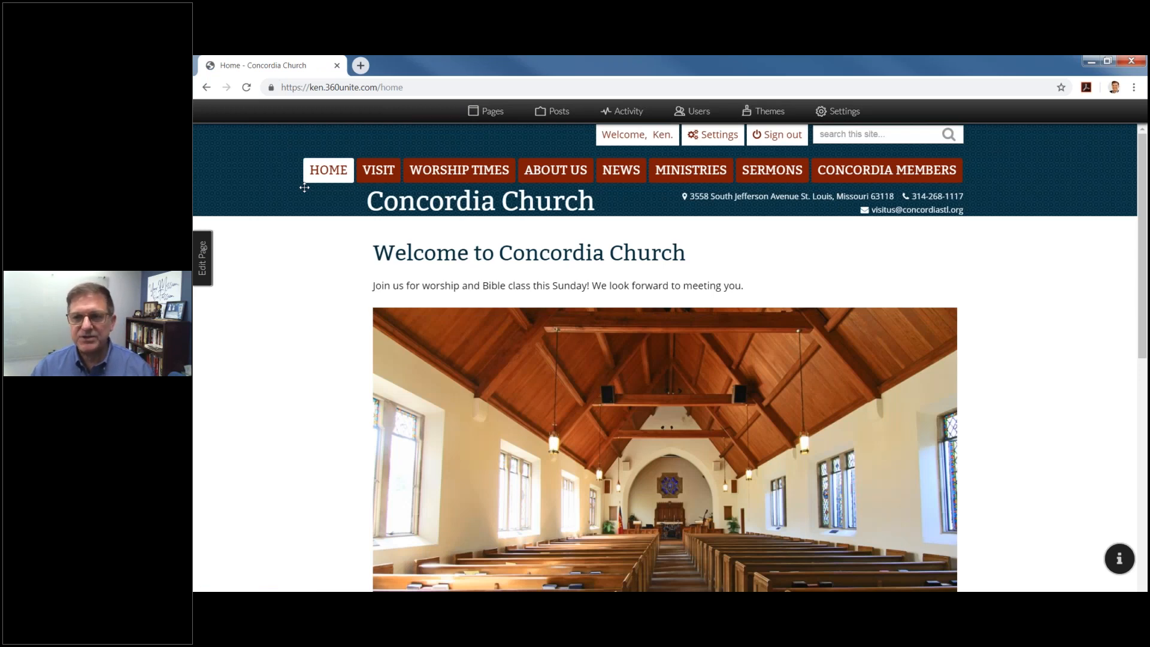
scroll(990, 444, down, 3)
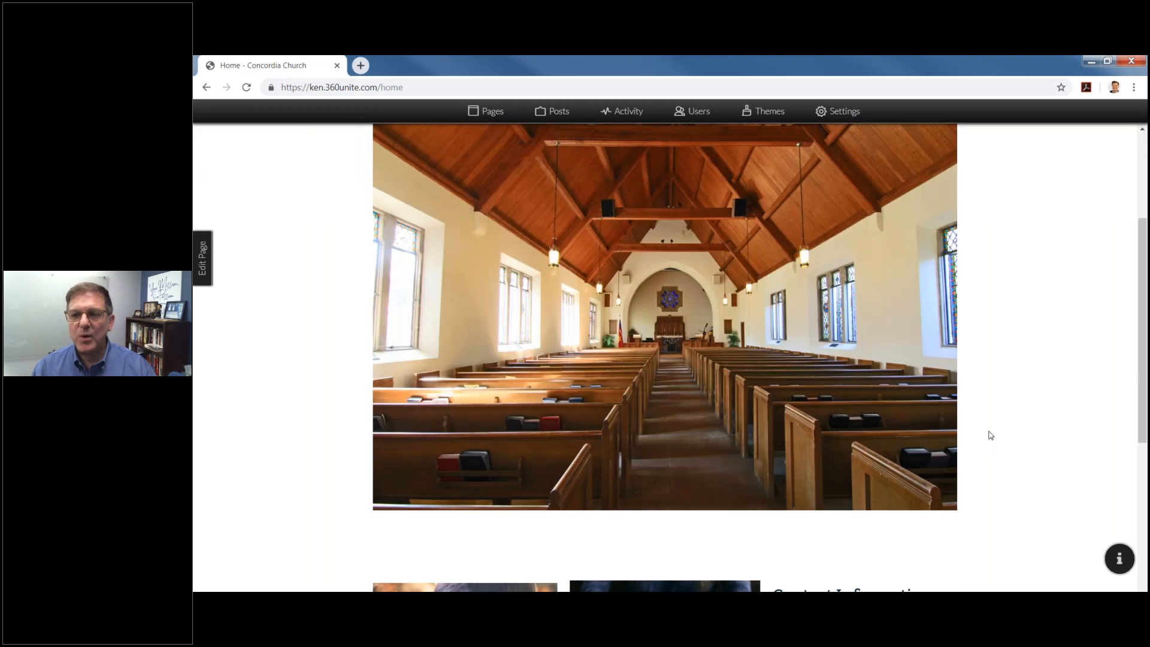
scroll(991, 435, down, 4)
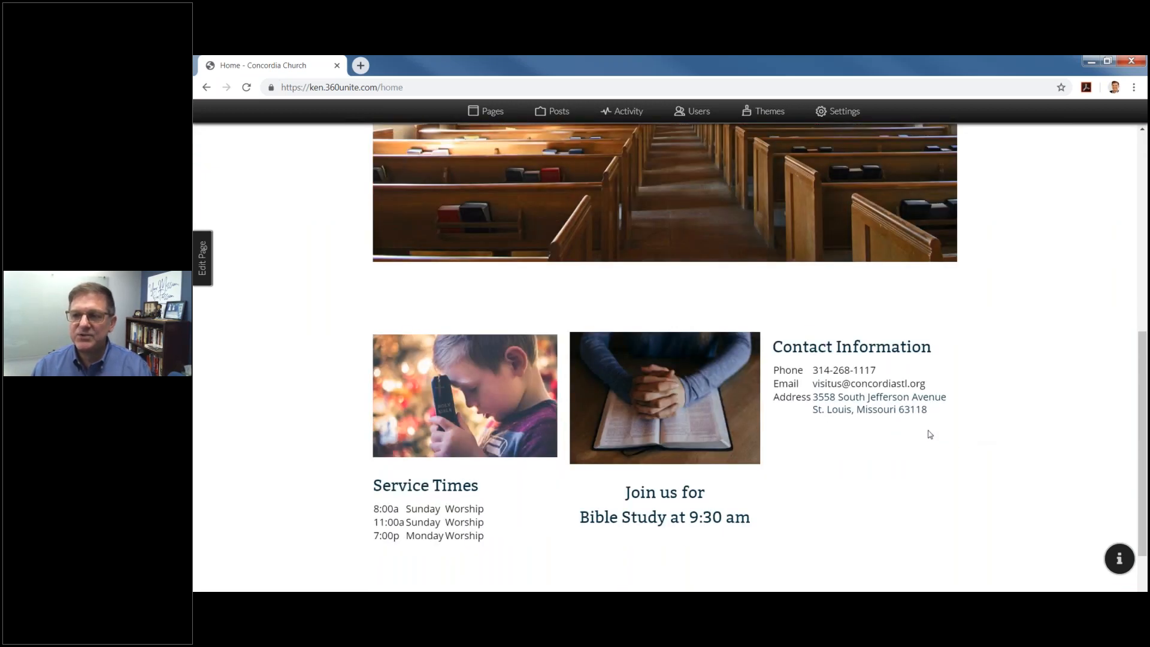
scroll(930, 434, down, 2)
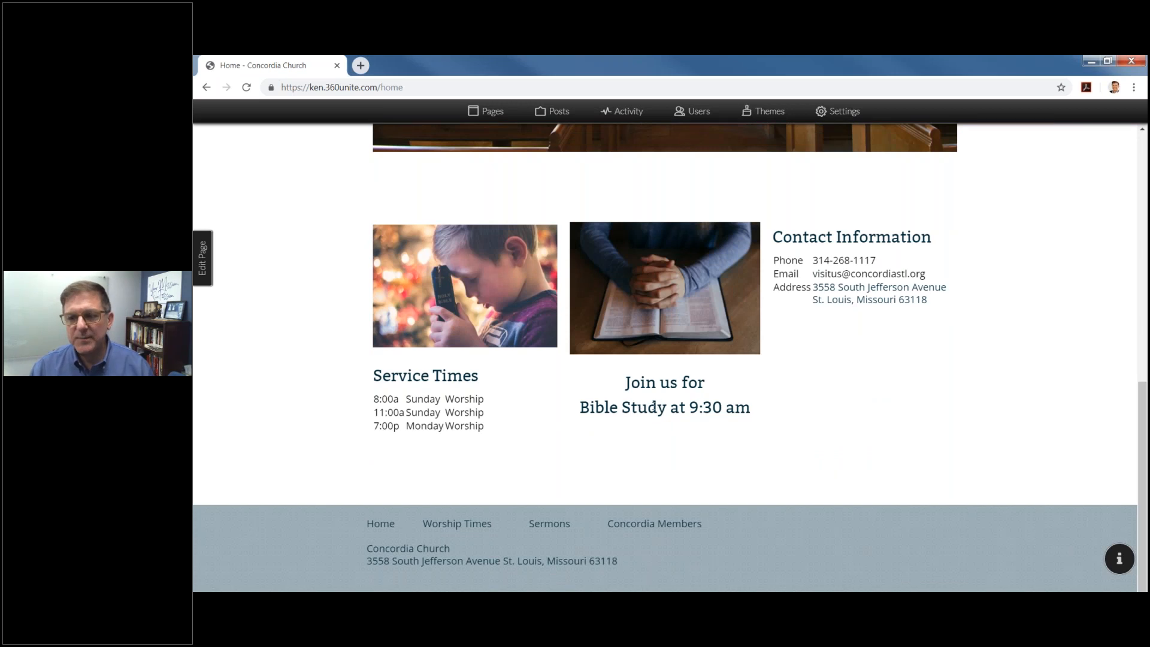
scroll(665, 395, up, 7)
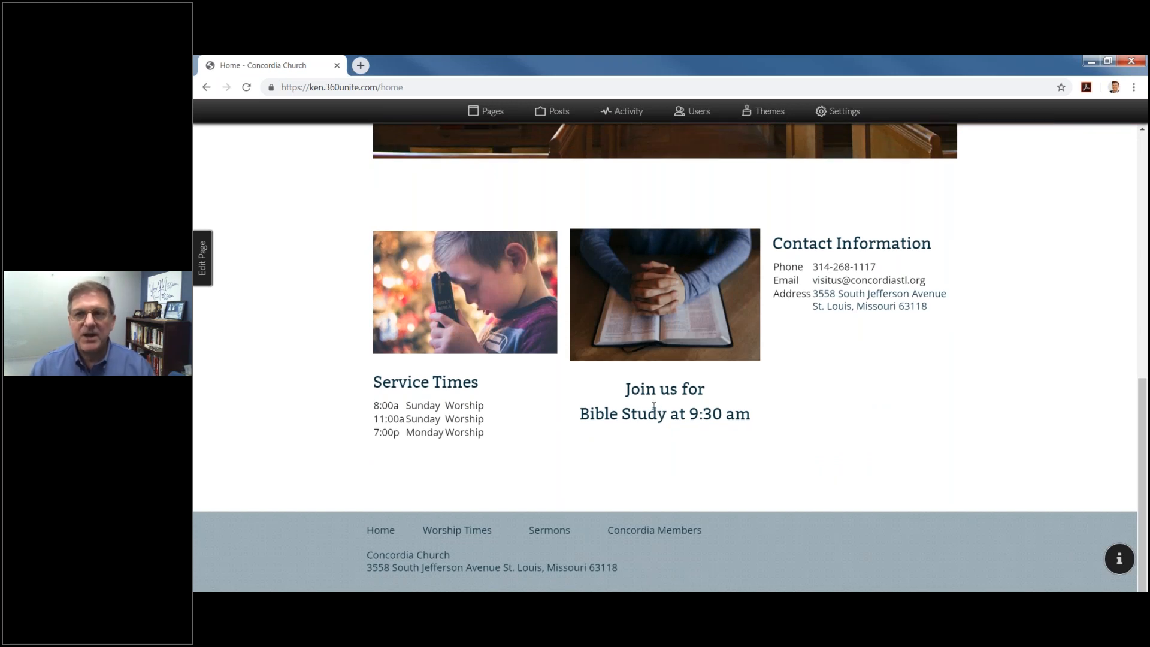